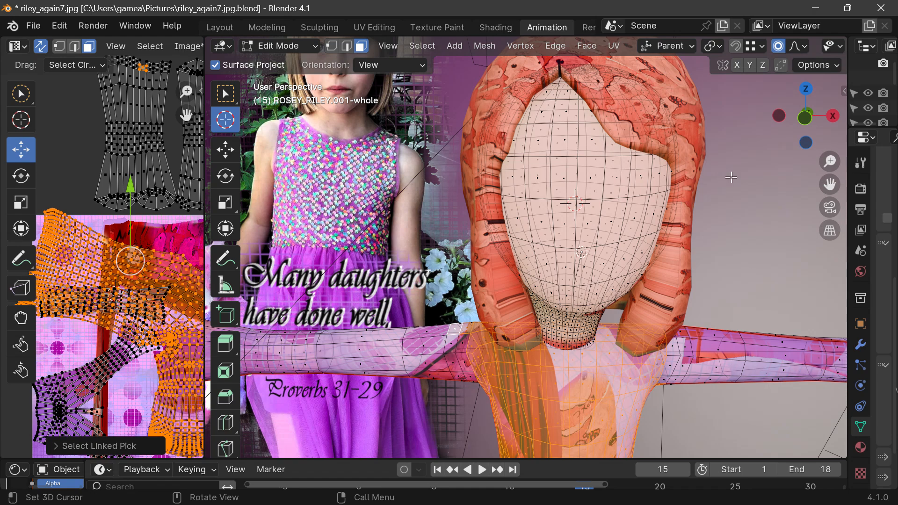
# Step: Examine the character's face, neck, hair and selected torso up close from the front and back
pyautogui.scroll(5, 596, 186)
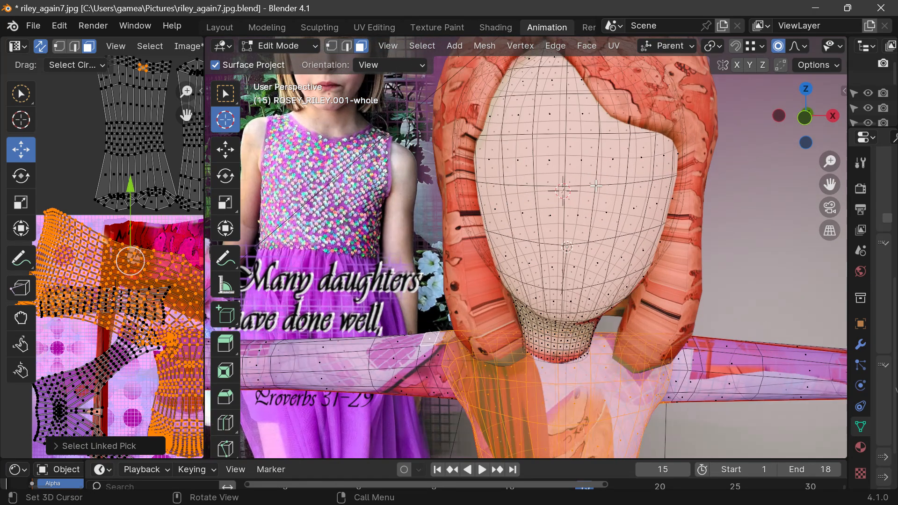
pyautogui.scroll(2, 596, 185)
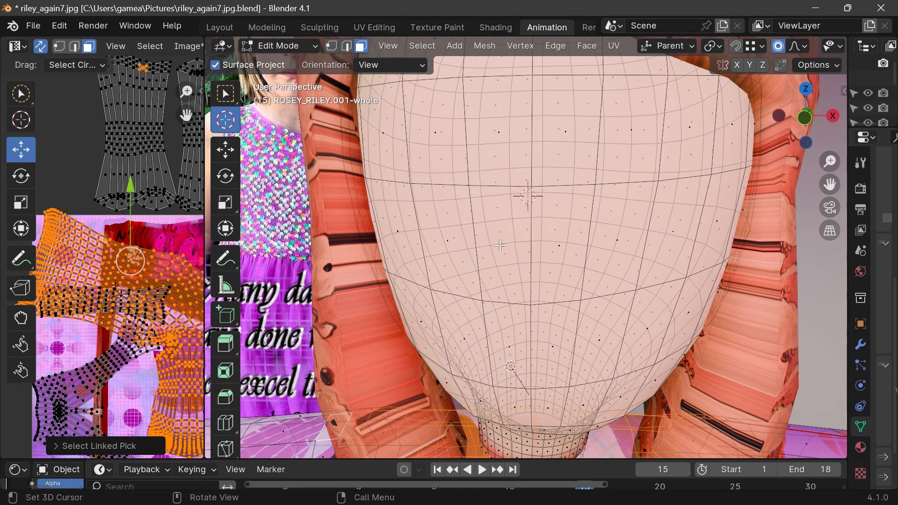
pyautogui.moveTo(815, 134); pyautogui.dragTo(863, 135)
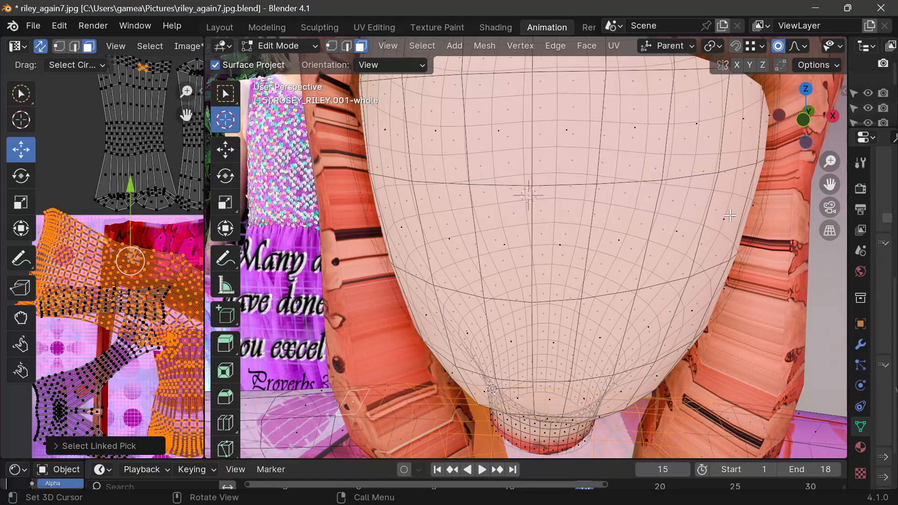
pyautogui.scroll(-3, 727, 221)
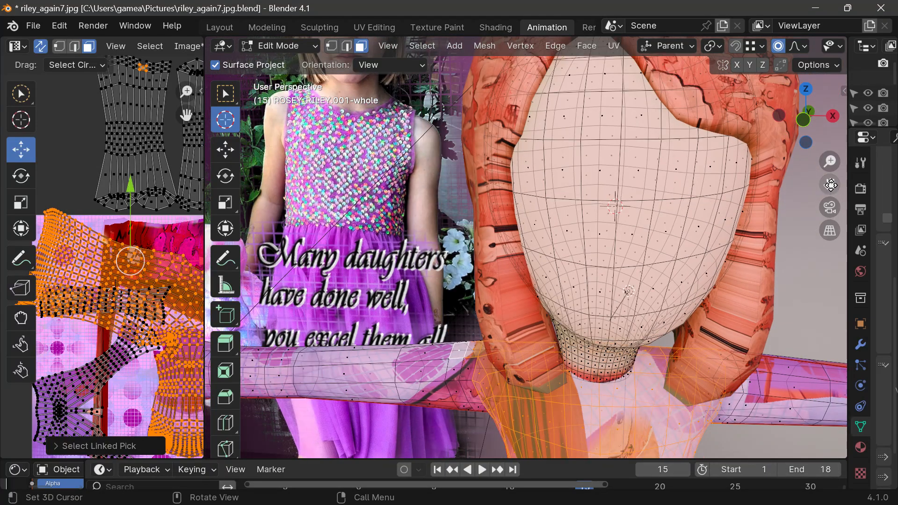
pyautogui.moveTo(830, 184); pyautogui.dragTo(831, 59)
pyautogui.moveTo(818, 131); pyautogui.dragTo(770, 132)
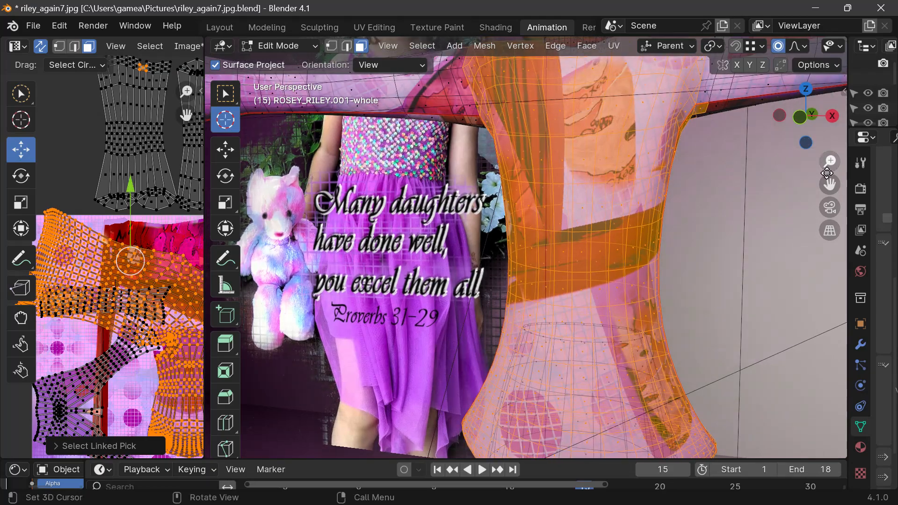
pyautogui.moveTo(829, 185); pyautogui.dragTo(799, 501)
pyautogui.moveTo(820, 130); pyautogui.dragTo(777, 156)
pyautogui.scroll(-9, 758, 191)
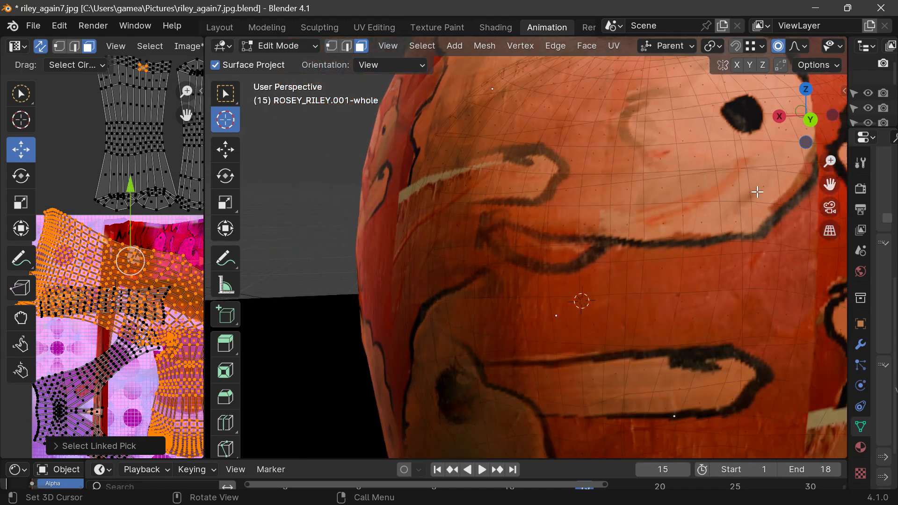
pyautogui.moveTo(829, 187); pyautogui.dragTo(752, 2)
pyautogui.scroll(4, 629, 369)
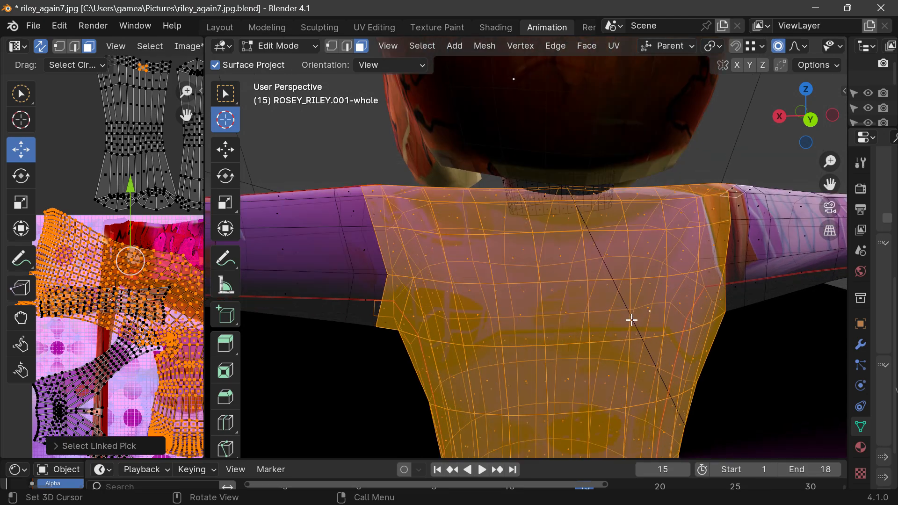
pyautogui.moveTo(799, 130); pyautogui.dragTo(354, 115)
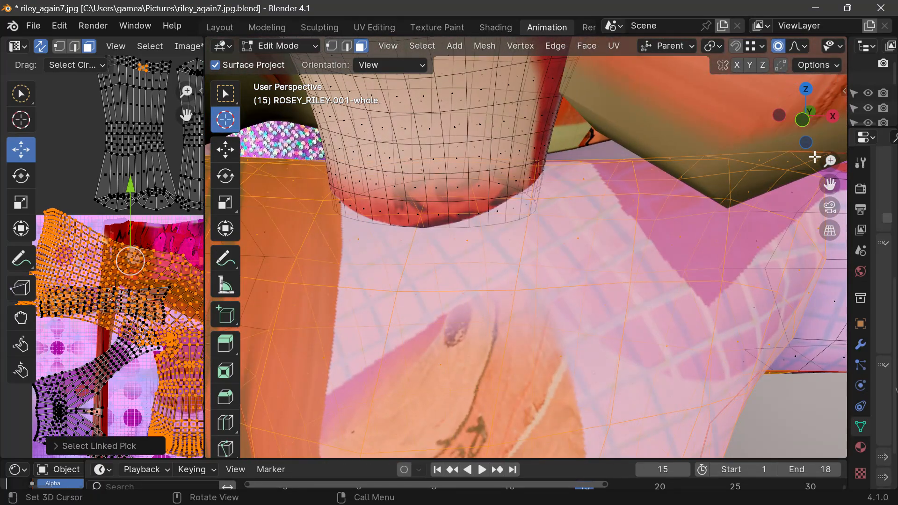
pyautogui.moveTo(827, 183); pyautogui.dragTo(897, 374)
pyautogui.scroll(-5, 706, 184)
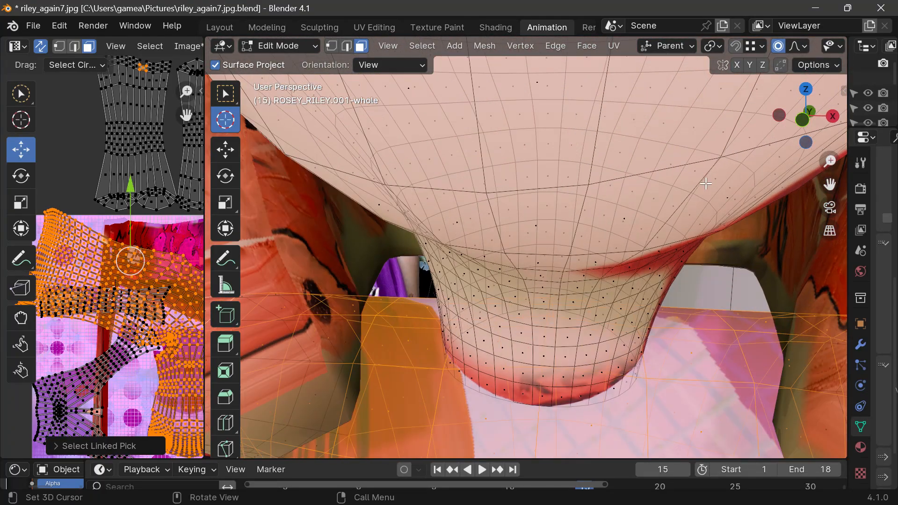
pyautogui.scroll(-1, 705, 183)
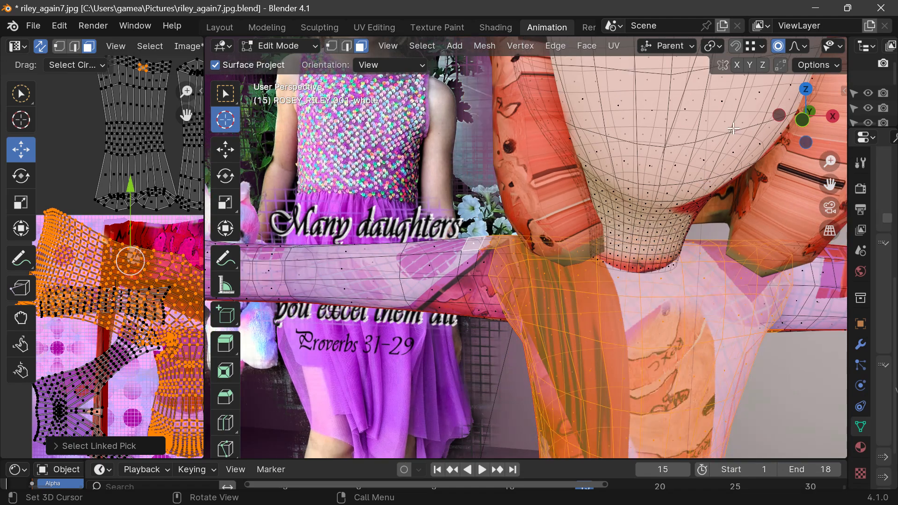
pyautogui.moveTo(804, 120); pyautogui.dragTo(785, 89)
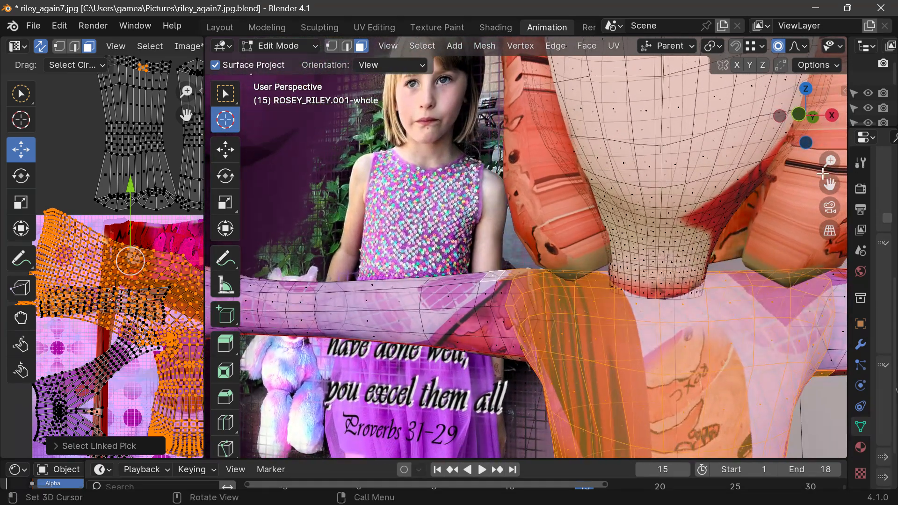
pyautogui.moveTo(829, 184); pyautogui.dragTo(738, 311)
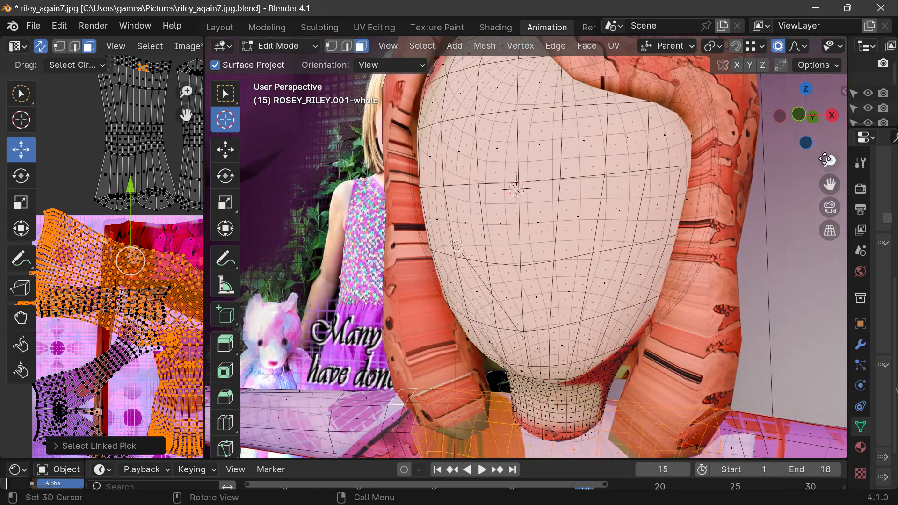
pyautogui.scroll(-2, 752, 164)
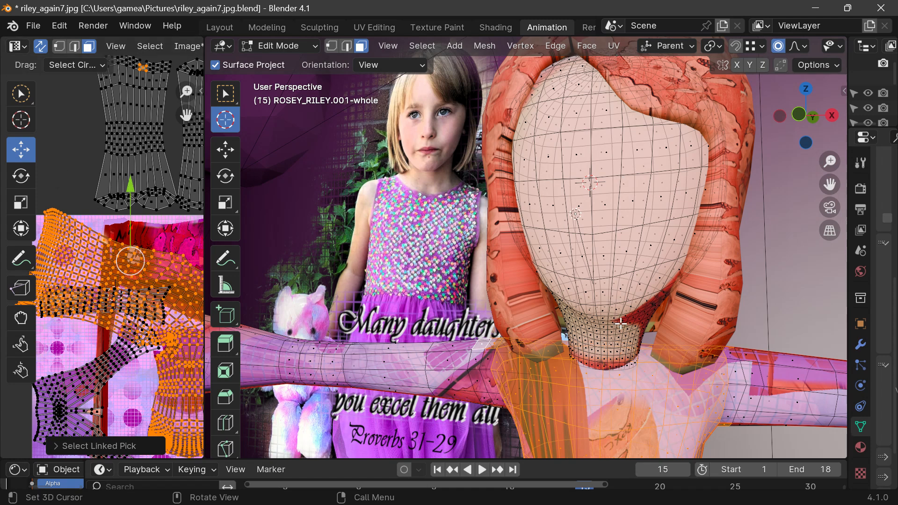
pyautogui.scroll(-5, 621, 323)
pyautogui.scroll(3, 618, 323)
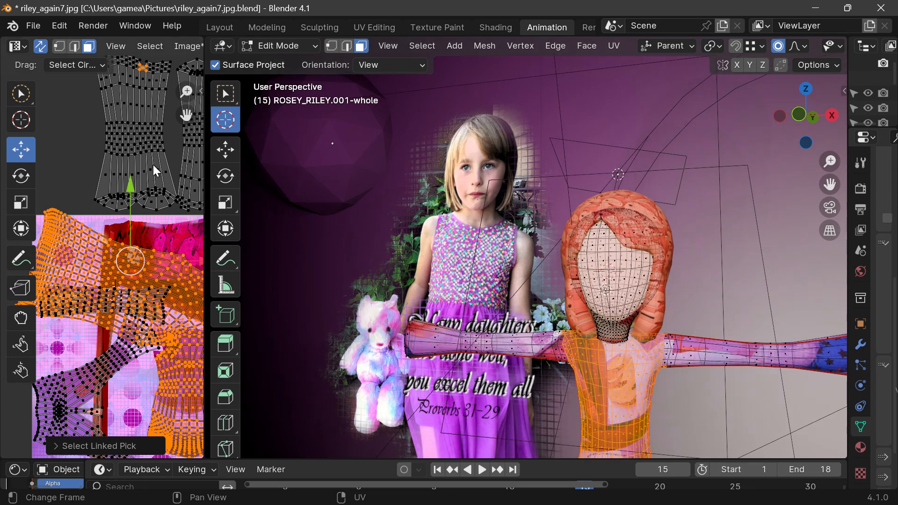
# Step: Deselect all geometry of the character's body mesh
pyautogui.click(710, 207)
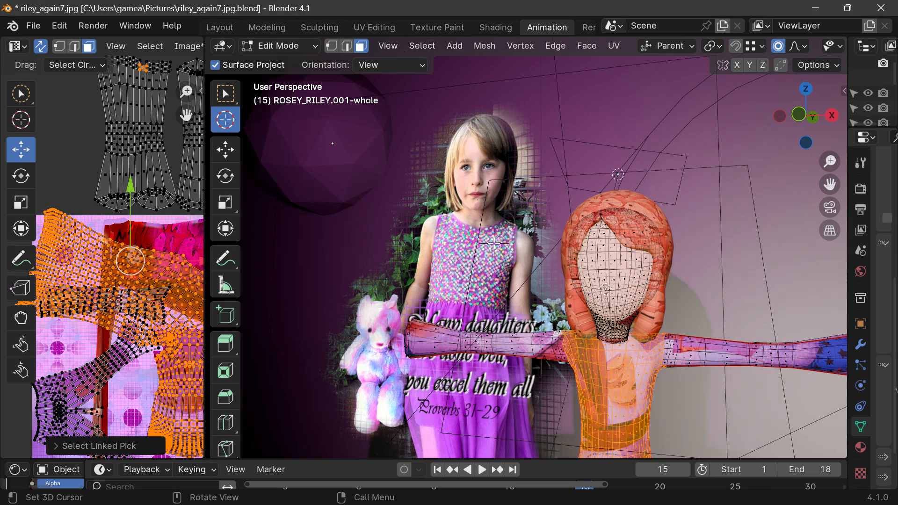
pyautogui.press('a')
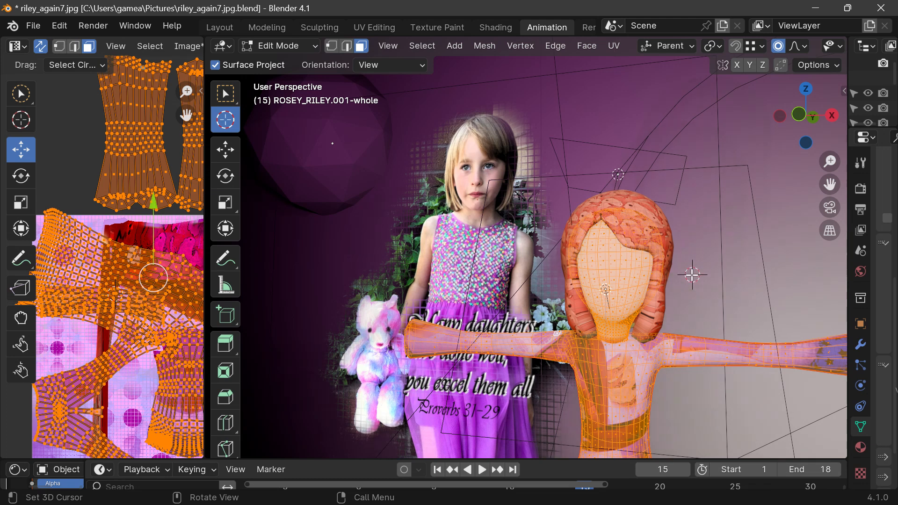
pyautogui.click(692, 275)
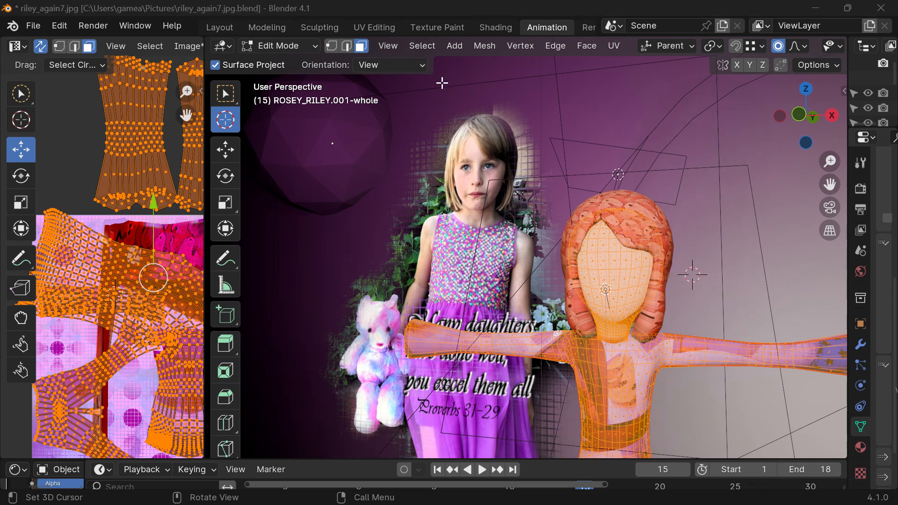
pyautogui.moveTo(663, 10); pyautogui.dragTo(664, 22)
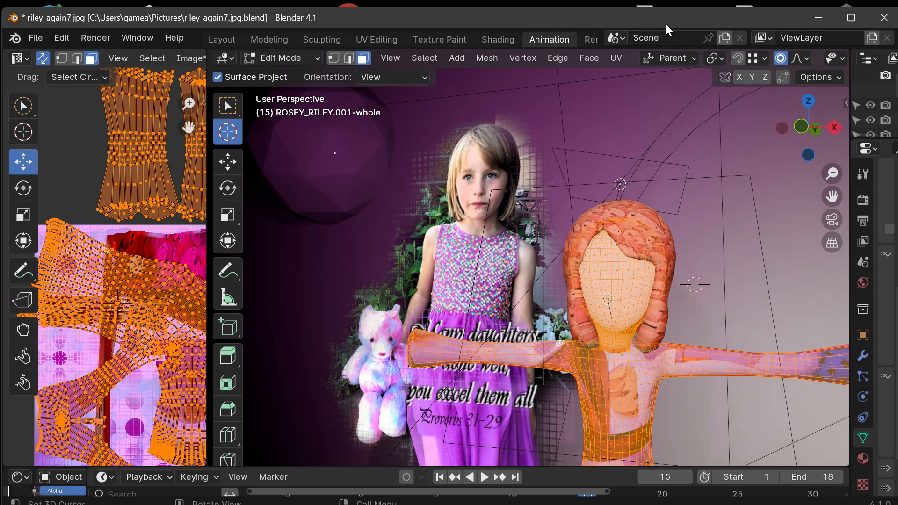
pyautogui.click(418, 60)
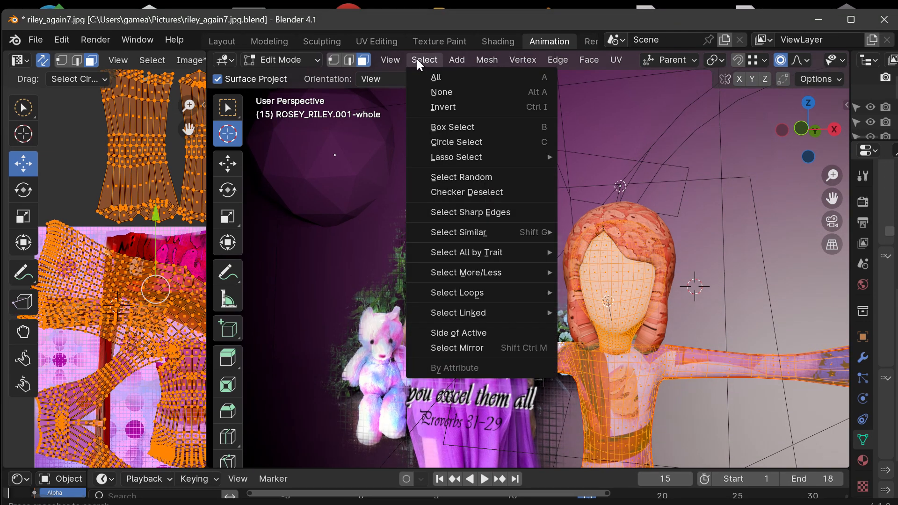
pyautogui.click(439, 92)
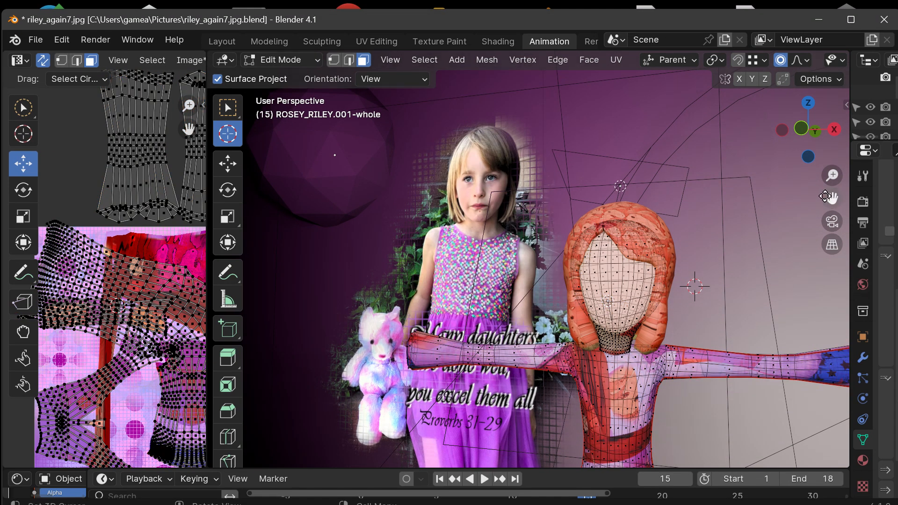
# Step: Select the linked head and neck geometry of the body mesh and hide it
pyautogui.moveTo(832, 198); pyautogui.dragTo(778, 162)
pyautogui.scroll(5, 598, 239)
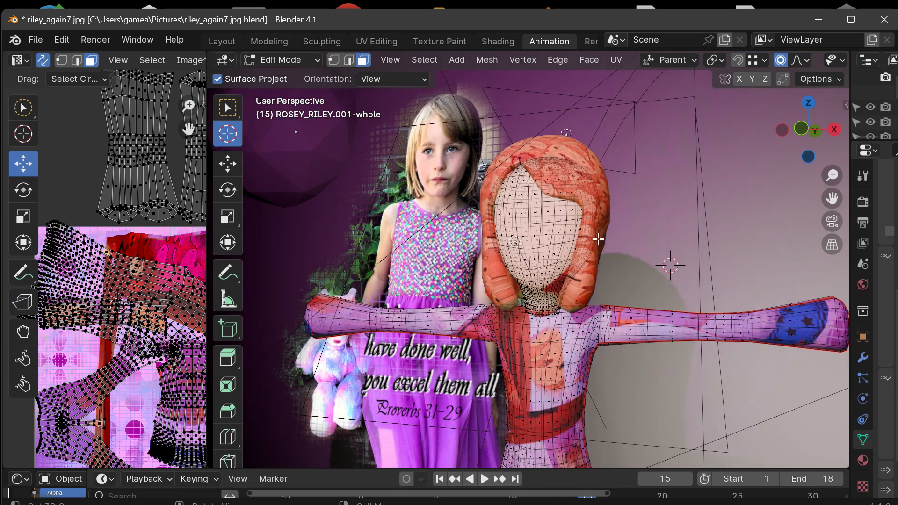
pyautogui.moveTo(799, 133); pyautogui.dragTo(823, 166)
pyautogui.moveTo(830, 200); pyautogui.dragTo(824, 280)
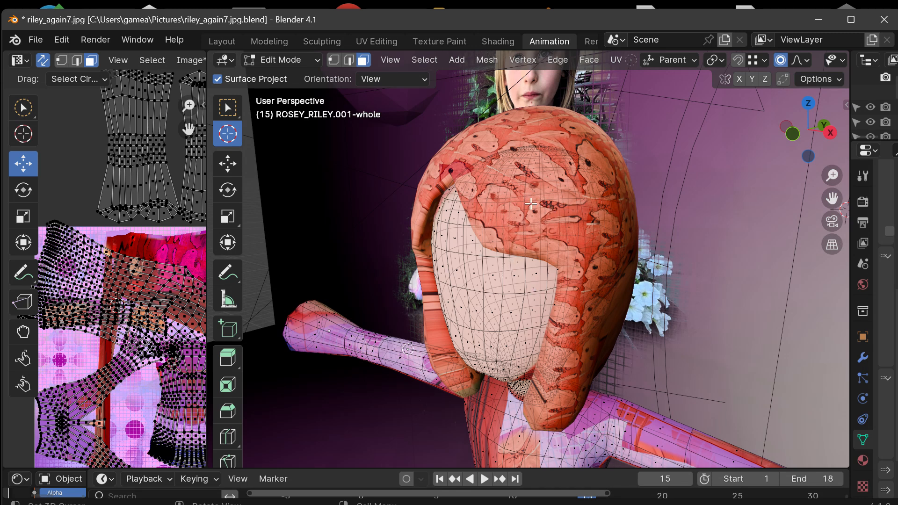
pyautogui.hotkey('ctrl', 'l')
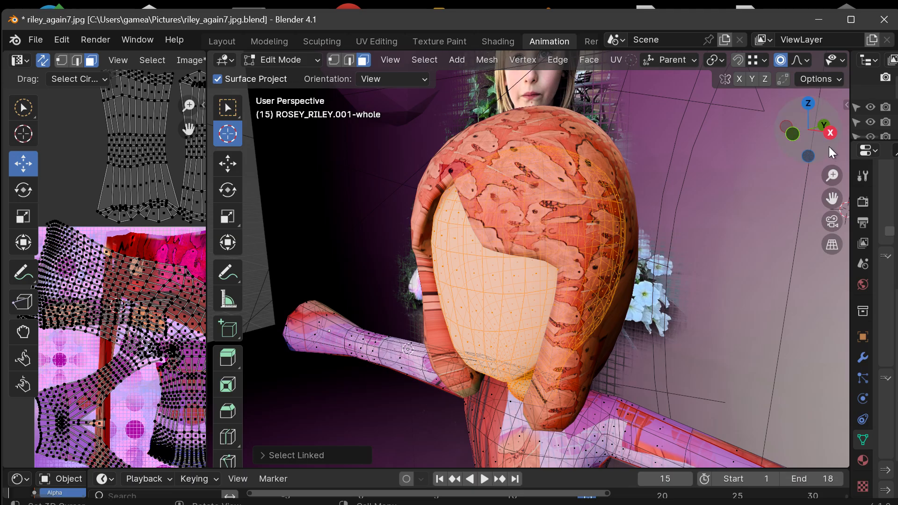
pyautogui.moveTo(800, 133)
pyautogui.mouseDown()
pyautogui.moveTo(843, 124)
pyautogui.moveTo(664, 125)
pyautogui.moveTo(704, 198)
pyautogui.moveTo(739, 192)
pyautogui.moveTo(847, 136)
pyautogui.moveTo(892, 129)
pyautogui.moveTo(829, 130)
pyautogui.moveTo(894, 132)
pyautogui.moveTo(816, 138)
pyautogui.mouseUp()
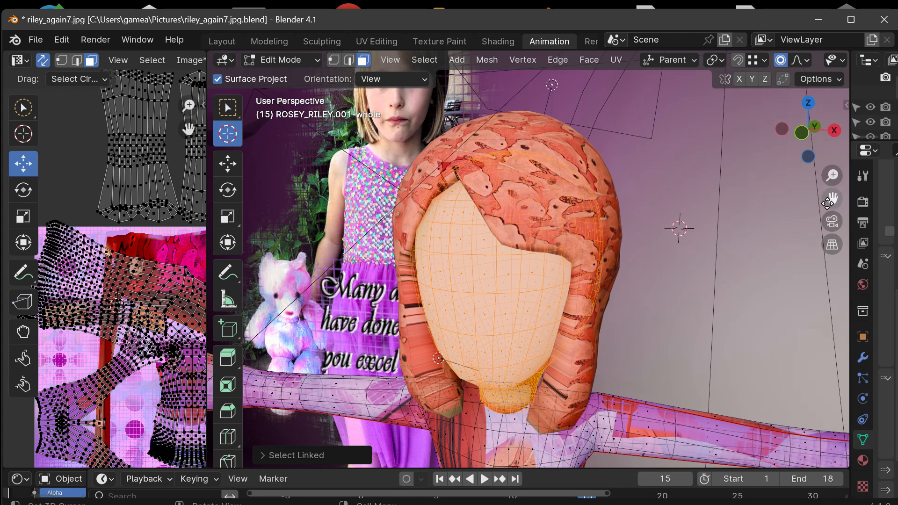
pyautogui.moveTo(832, 198); pyautogui.dragTo(877, 188)
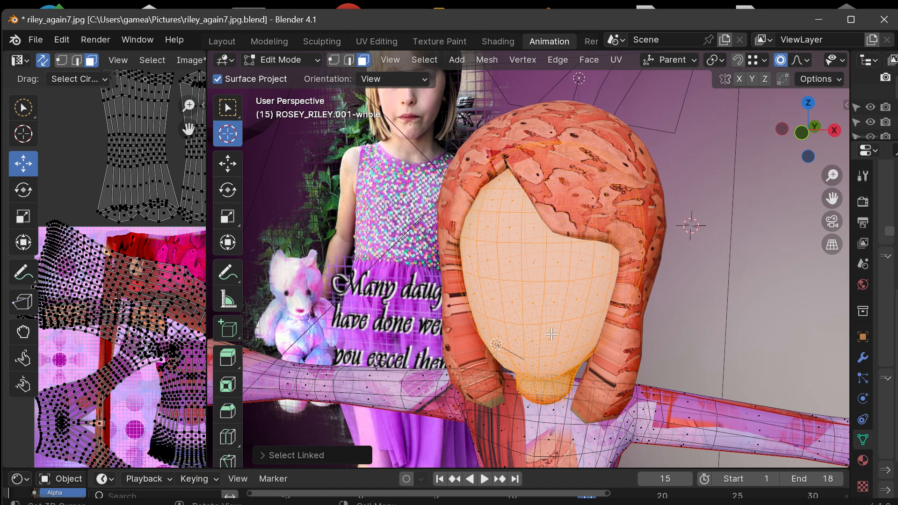
pyautogui.press('h')
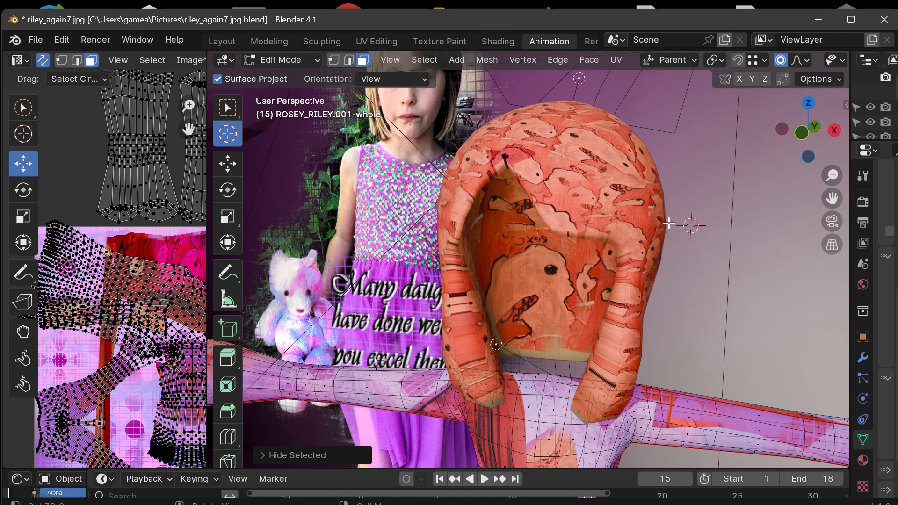
# Step: Inspect the inside of the hair around the hidden head, and switch the body mesh to Object Mode
pyautogui.moveTo(826, 144); pyautogui.dragTo(818, 140)
pyautogui.scroll(4, 729, 220)
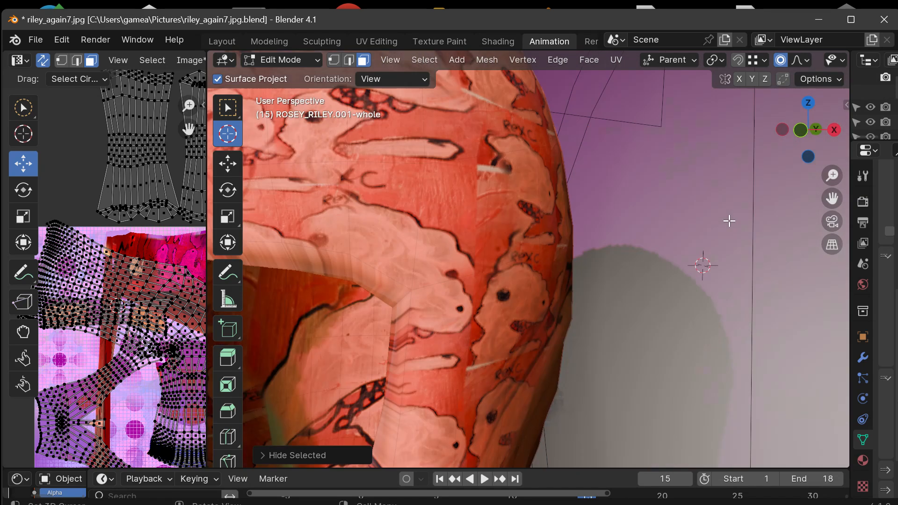
pyautogui.scroll(-4, 728, 220)
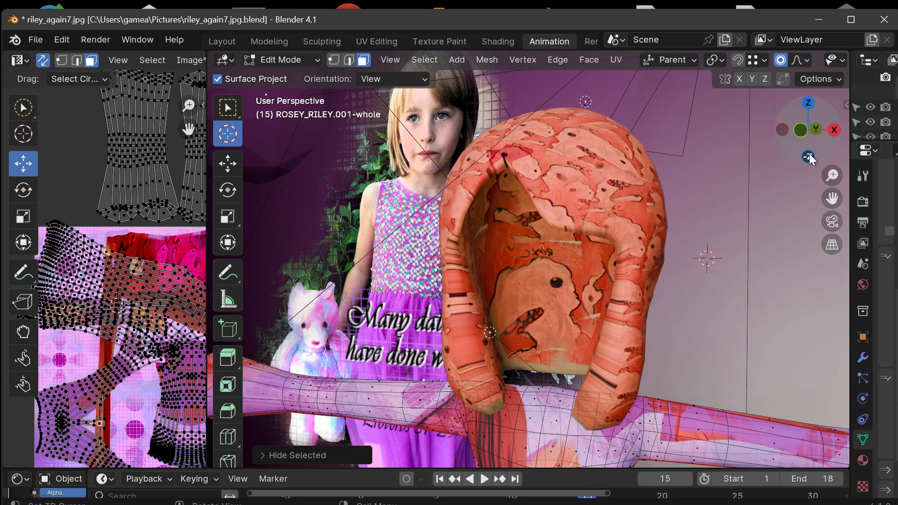
pyautogui.moveTo(813, 155); pyautogui.dragTo(780, 153)
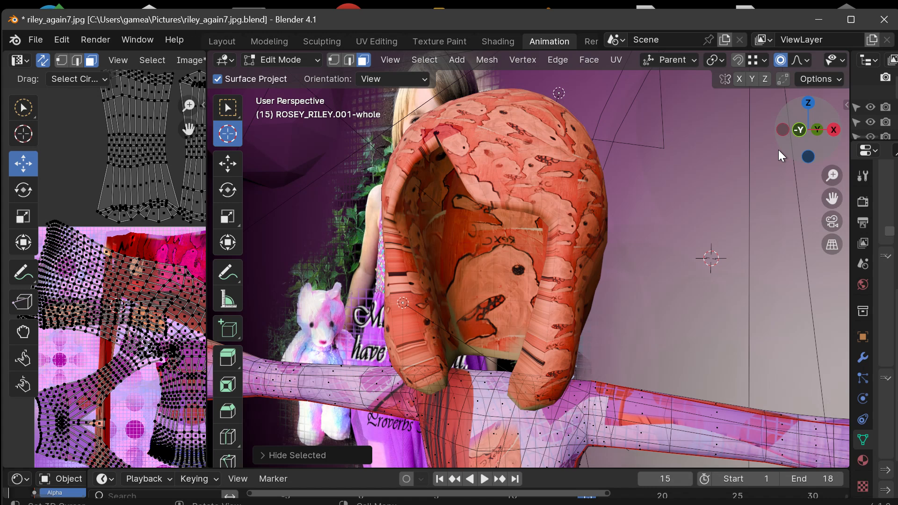
pyautogui.click(273, 62)
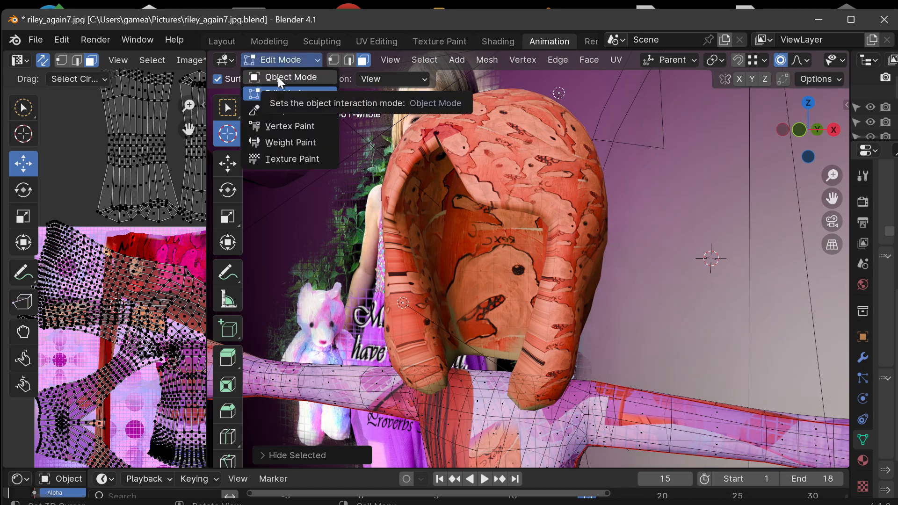
pyautogui.click(288, 93)
pyautogui.click(280, 60)
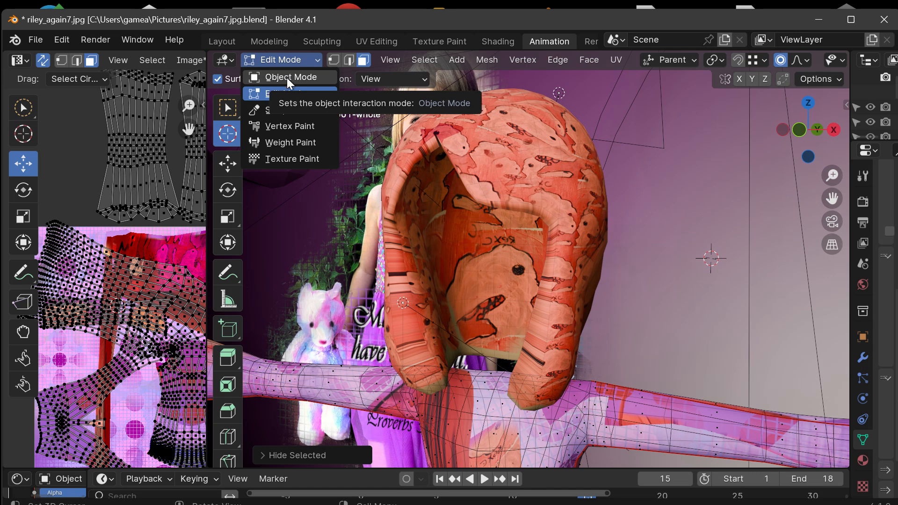
pyautogui.click(287, 78)
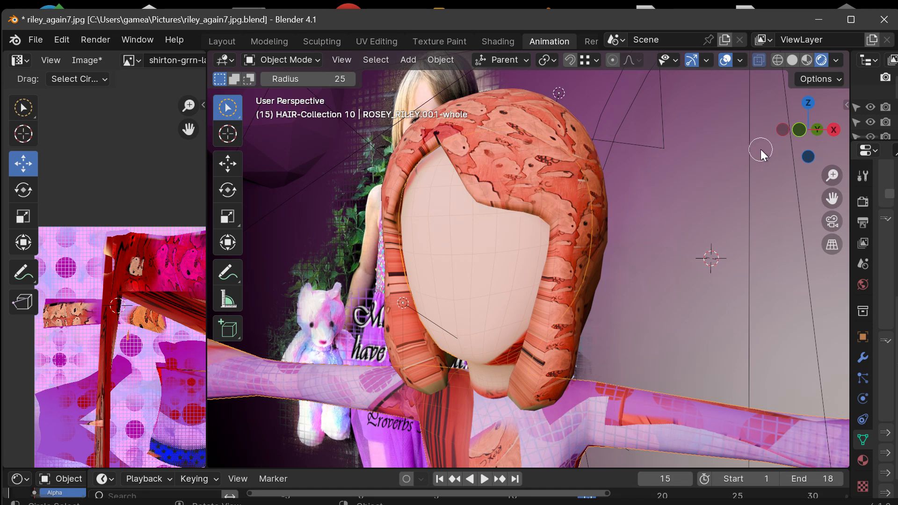
# Step: Activate the Move tool and select the character's hair object
pyautogui.click(497, 140)
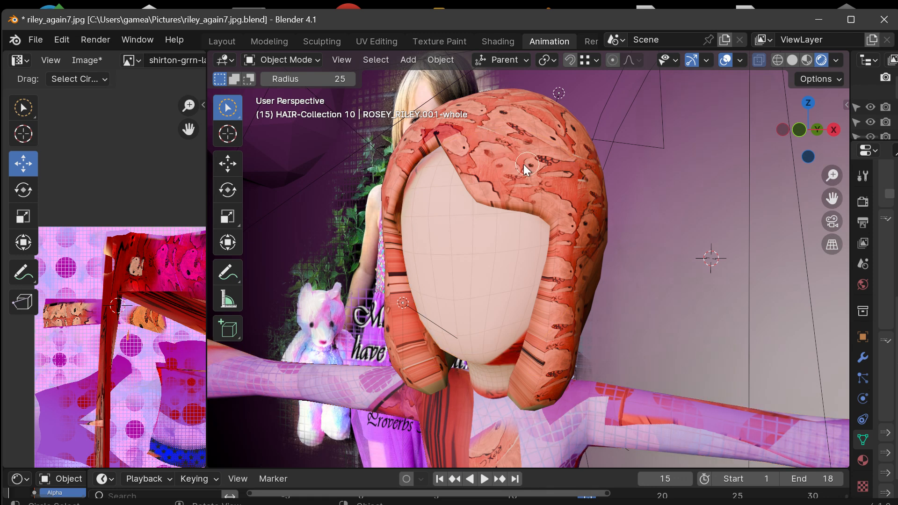
pyautogui.click(236, 167)
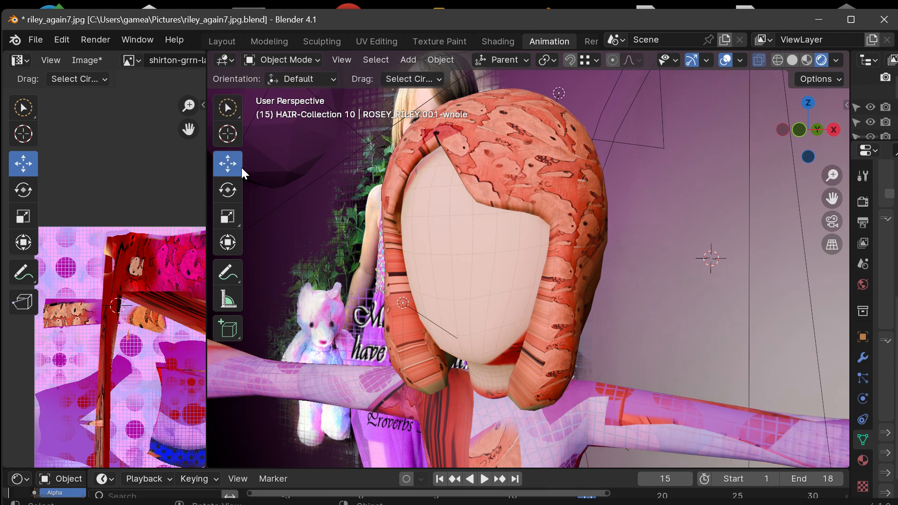
pyautogui.click(545, 147)
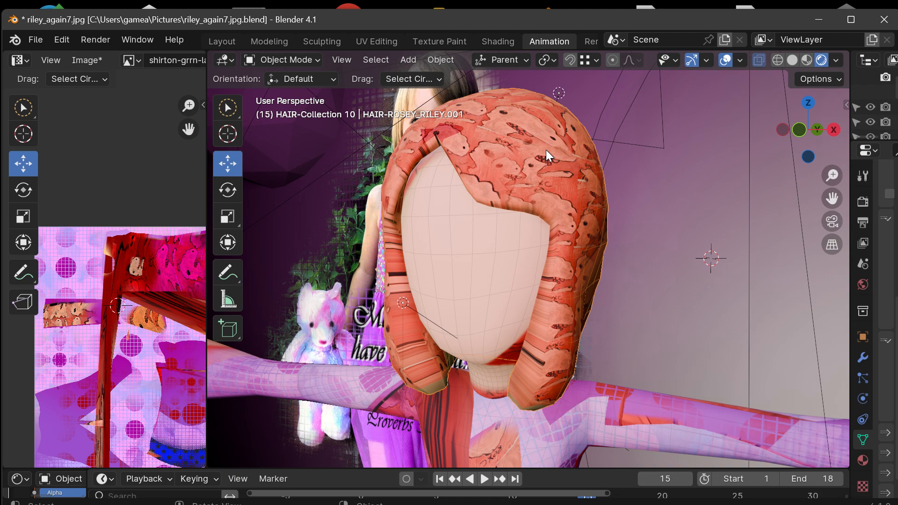
# Step: Hide the character's hair object and select the body mesh
pyautogui.moveTo(808, 130)
pyautogui.mouseDown()
pyautogui.moveTo(831, 127)
pyautogui.moveTo(805, 129)
pyautogui.mouseUp()
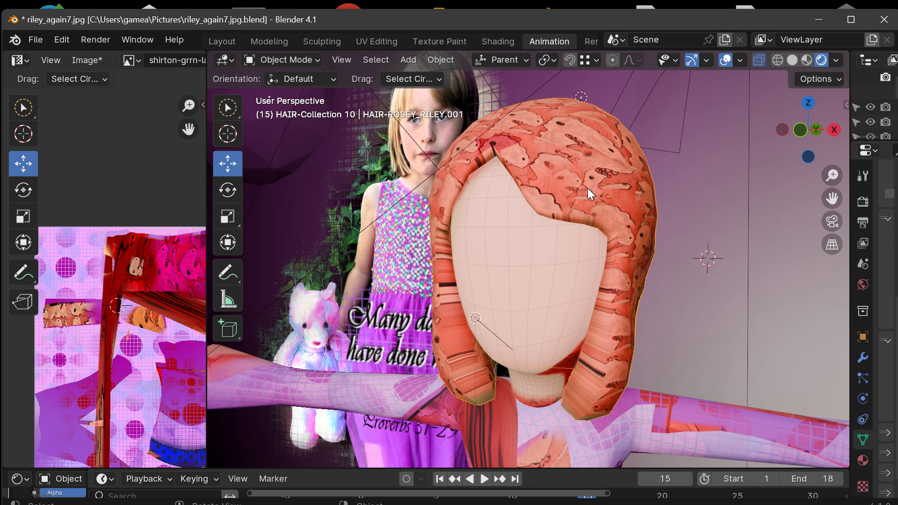
pyautogui.press('h')
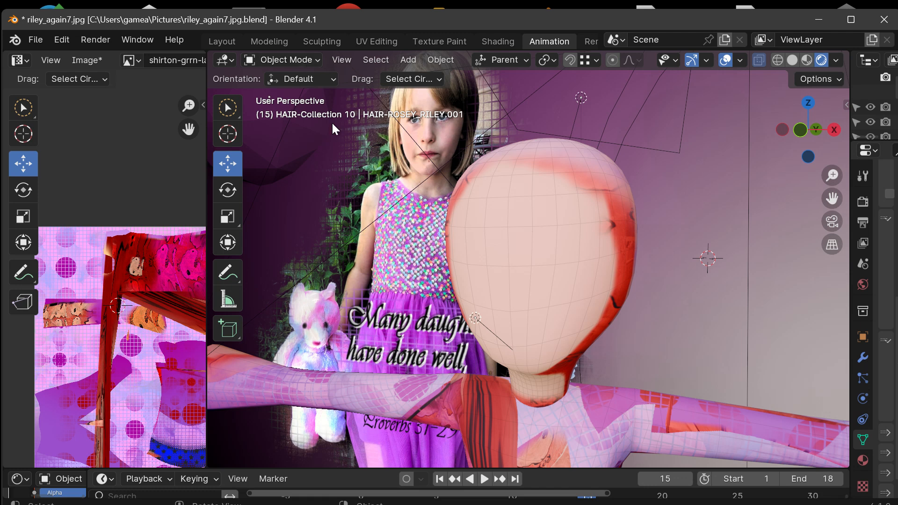
pyautogui.click(302, 59)
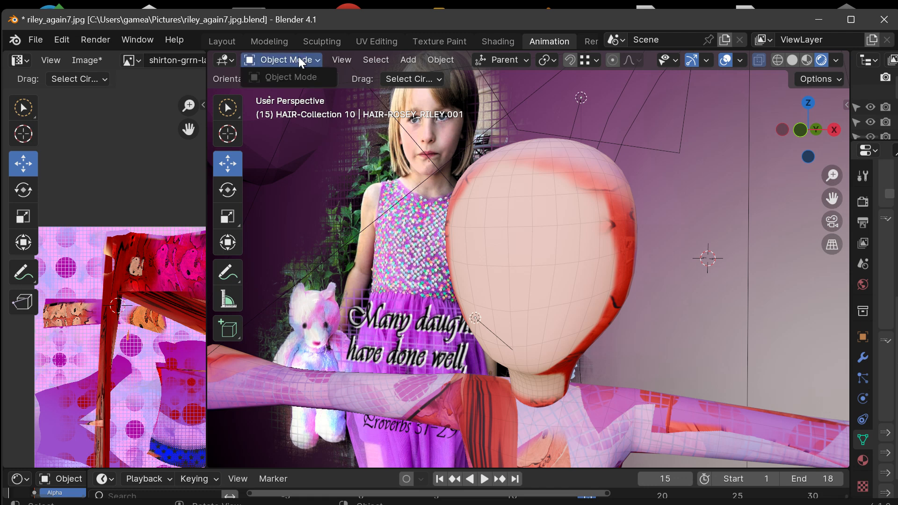
pyautogui.click(539, 385)
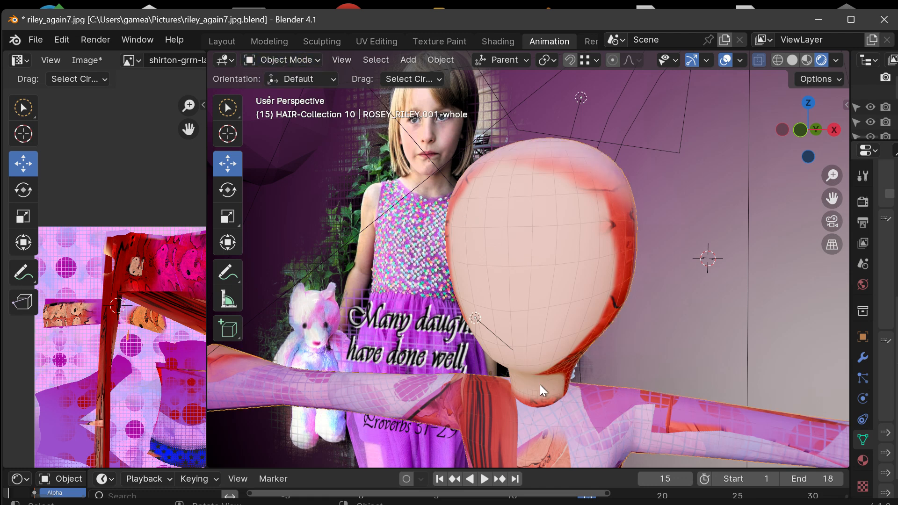
# Step: Move the character's body mesh slightly downward and switch it to Edit Mode
pyautogui.scroll(-4, 584, 267)
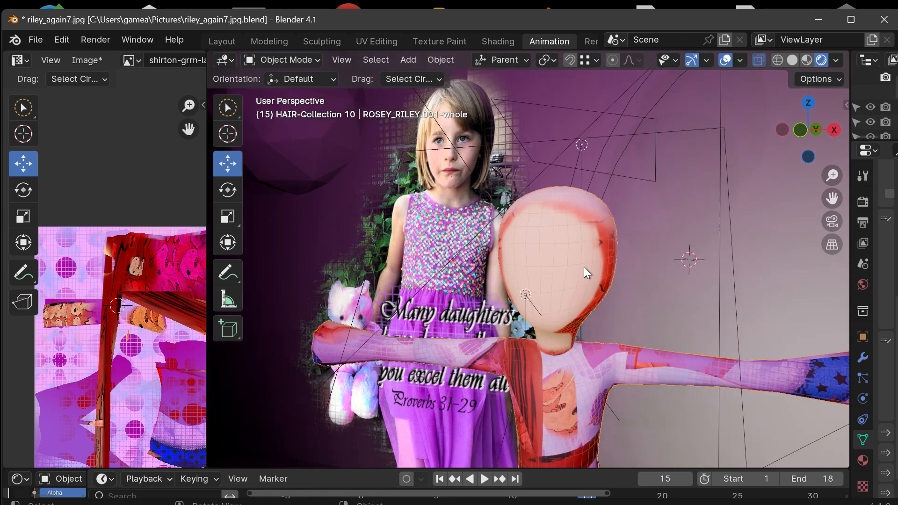
pyautogui.scroll(5, 584, 267)
pyautogui.moveTo(811, 137); pyautogui.dragTo(823, 159)
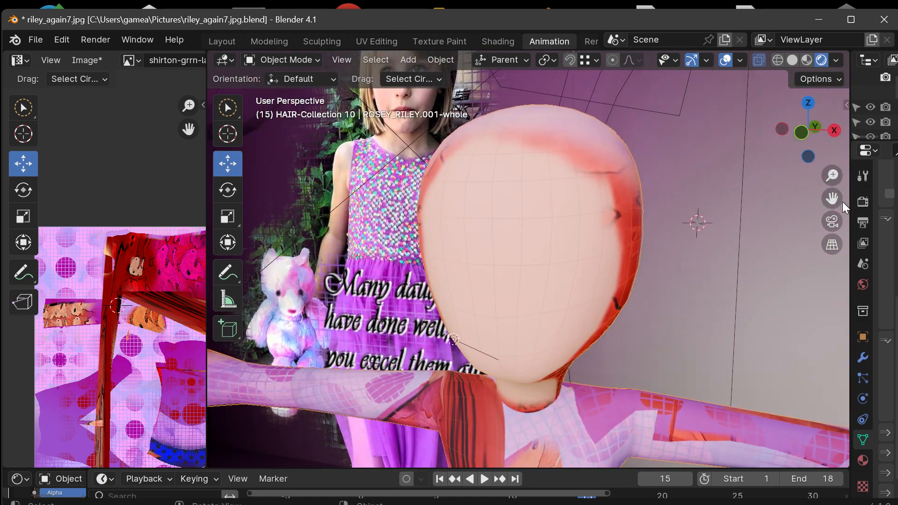
pyautogui.press('g')
pyautogui.click(810, 195)
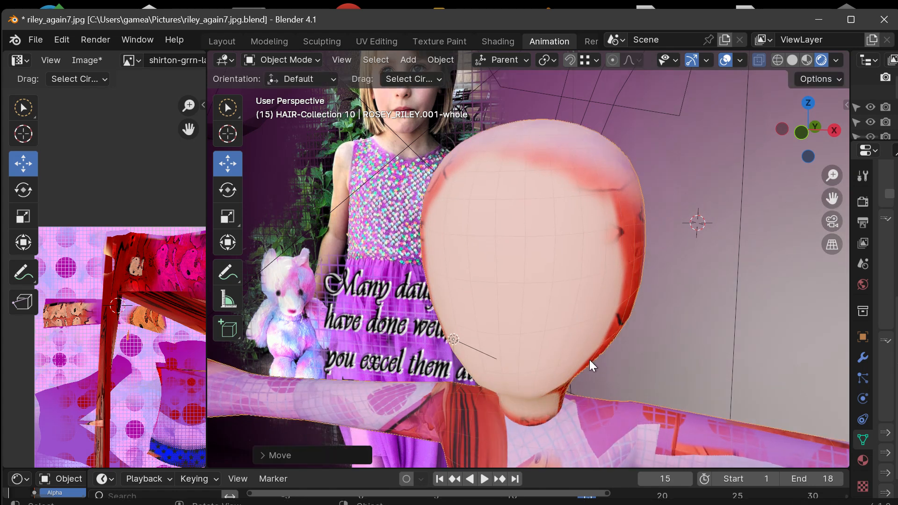
pyautogui.press('Tab')
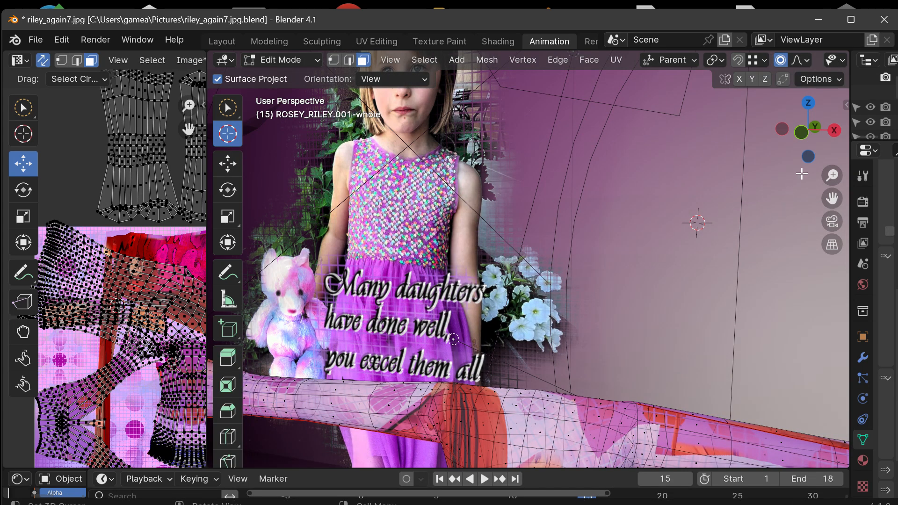
# Step: Examine the topology of the body mesh around the neck area, shoulders and arms from the front and back
pyautogui.moveTo(832, 198); pyautogui.dragTo(815, 62)
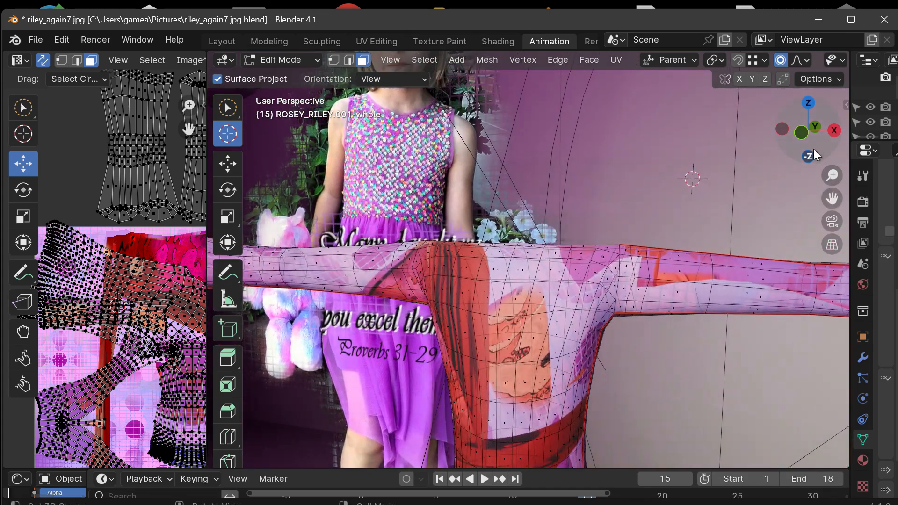
pyautogui.moveTo(813, 154); pyautogui.dragTo(775, 217)
pyautogui.moveTo(634, 188); pyautogui.dragTo(627, 158, button='middle')
pyautogui.scroll(2, 627, 157)
pyautogui.scroll(-1, 626, 158)
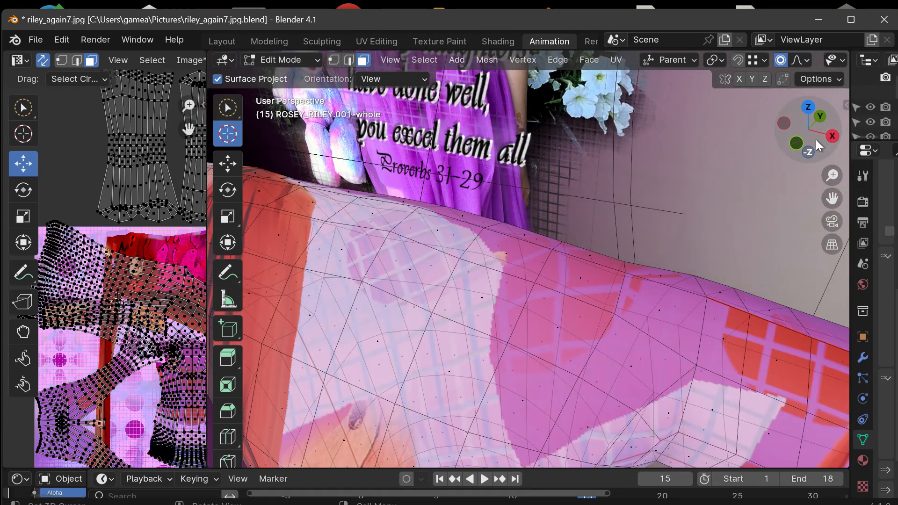
pyautogui.moveTo(817, 145); pyautogui.dragTo(774, 141)
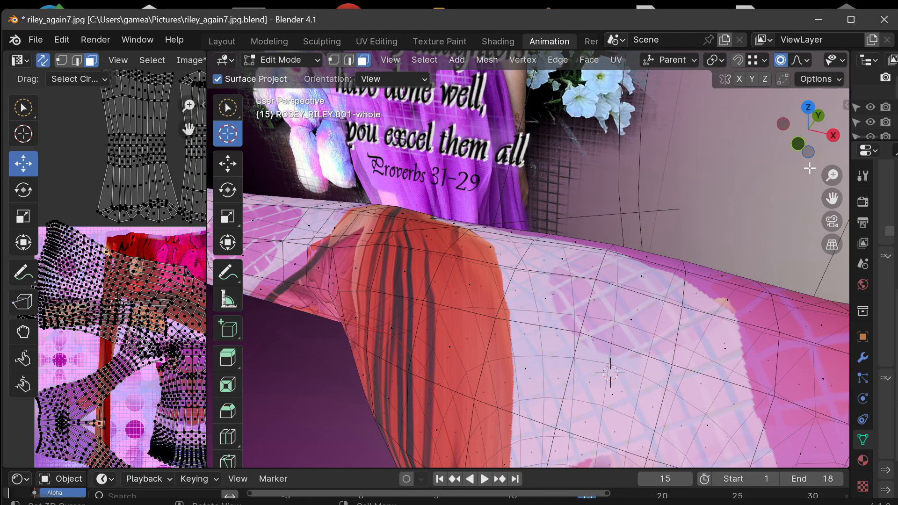
pyautogui.moveTo(812, 152); pyautogui.dragTo(786, 157)
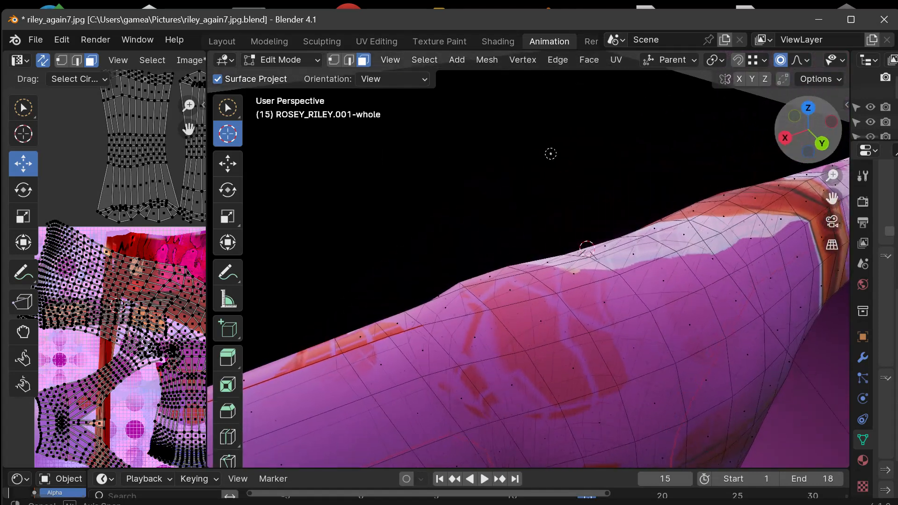
pyautogui.moveTo(550, 153); pyautogui.dragTo(571, 91, button='middle')
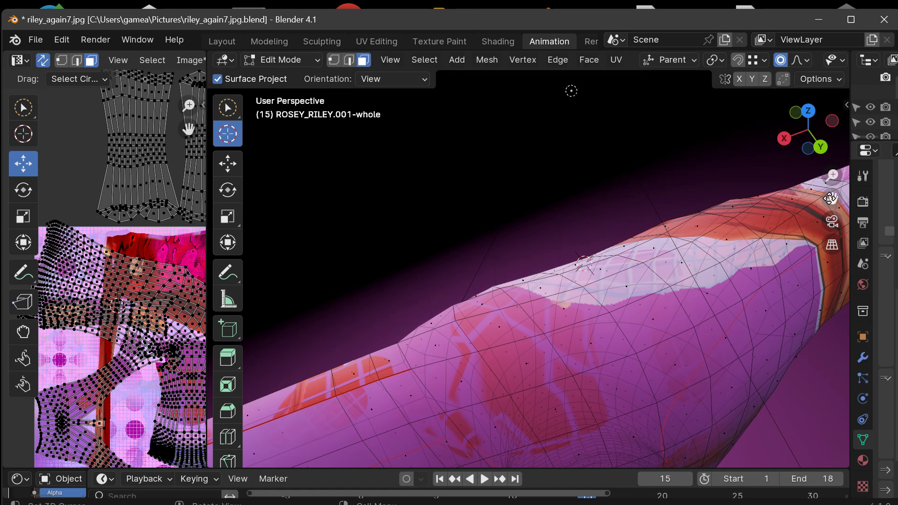
pyautogui.moveTo(832, 198); pyautogui.dragTo(561, 332)
pyautogui.moveTo(509, 121)
pyautogui.mouseDown()
pyautogui.moveTo(497, 130)
pyautogui.moveTo(440, 131)
pyautogui.moveTo(507, 126)
pyautogui.moveTo(478, 155)
pyautogui.moveTo(491, 126)
pyautogui.moveTo(500, 135)
pyautogui.mouseUp()
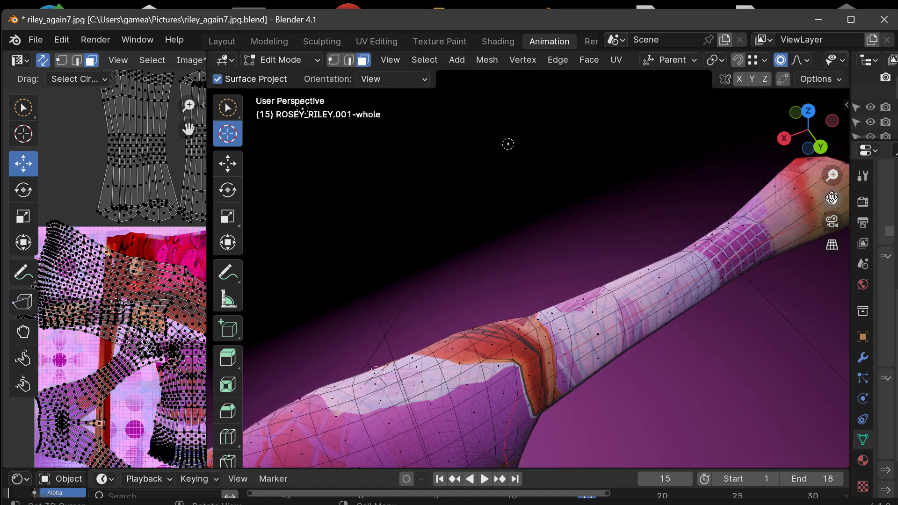
pyautogui.moveTo(832, 198); pyautogui.dragTo(771, 113)
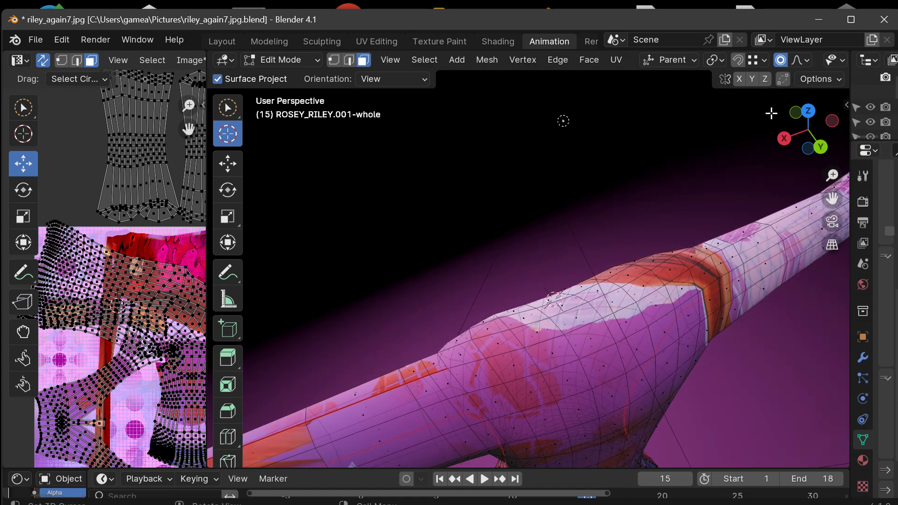
# Step: Switch the viewport to Solid shading and maximize the program window
pyautogui.scroll(-5, 787, 55)
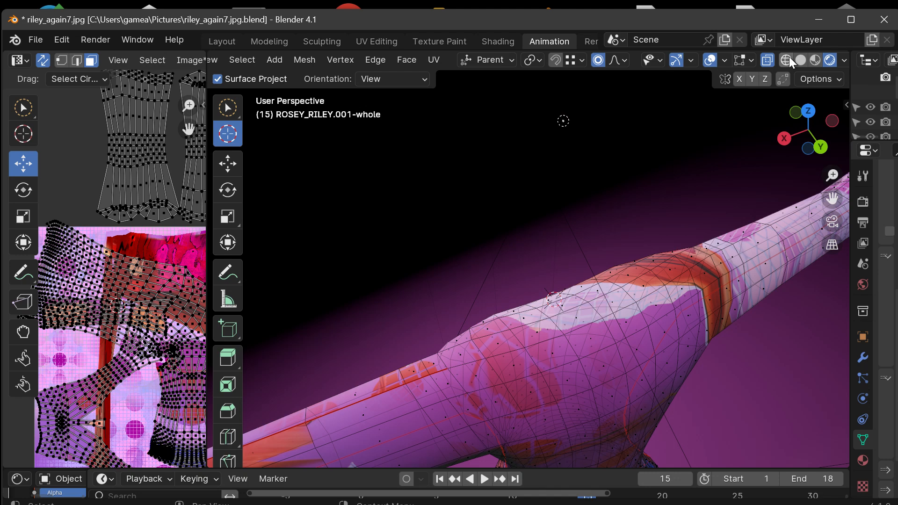
pyautogui.click(800, 60)
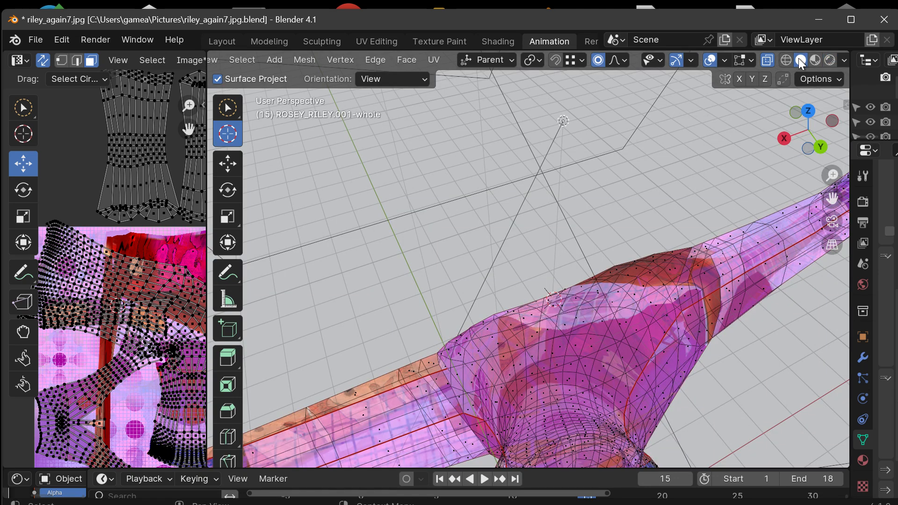
pyautogui.click(852, 19)
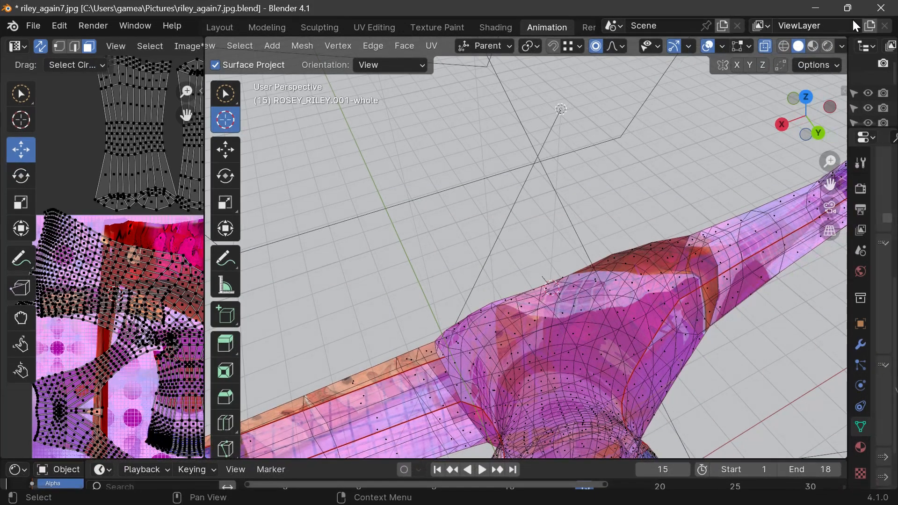
pyautogui.scroll(-1, 830, 49)
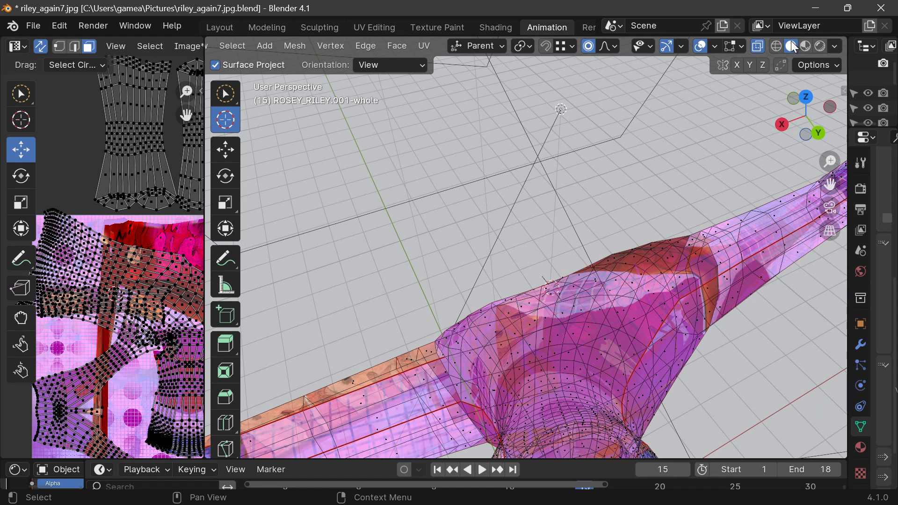
pyautogui.click(805, 46)
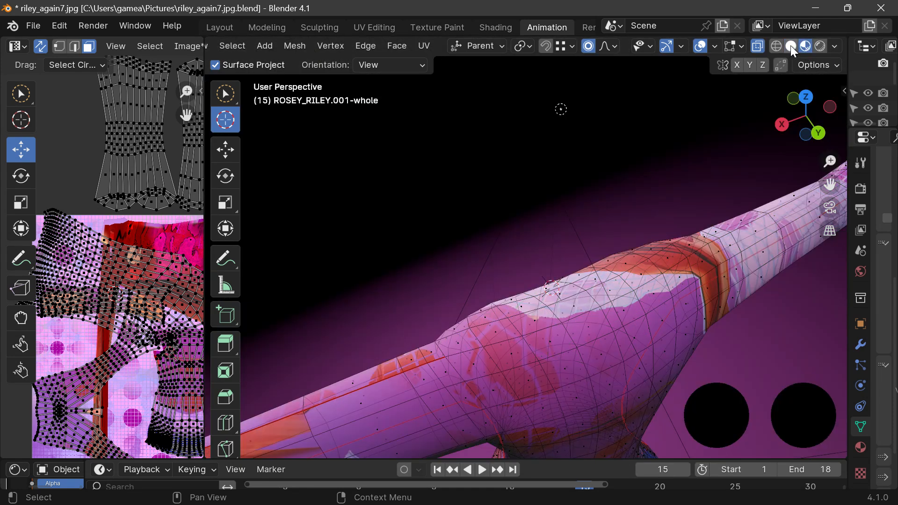
pyautogui.click(835, 47)
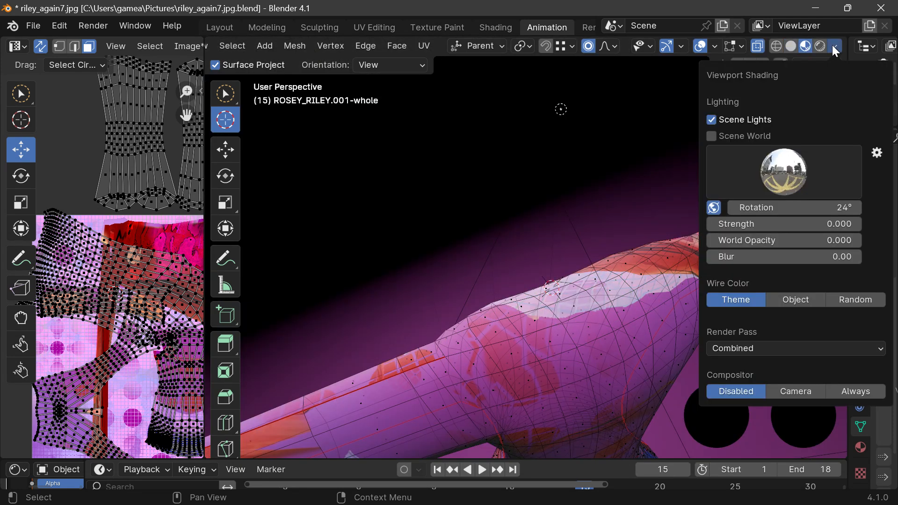
pyautogui.click(793, 46)
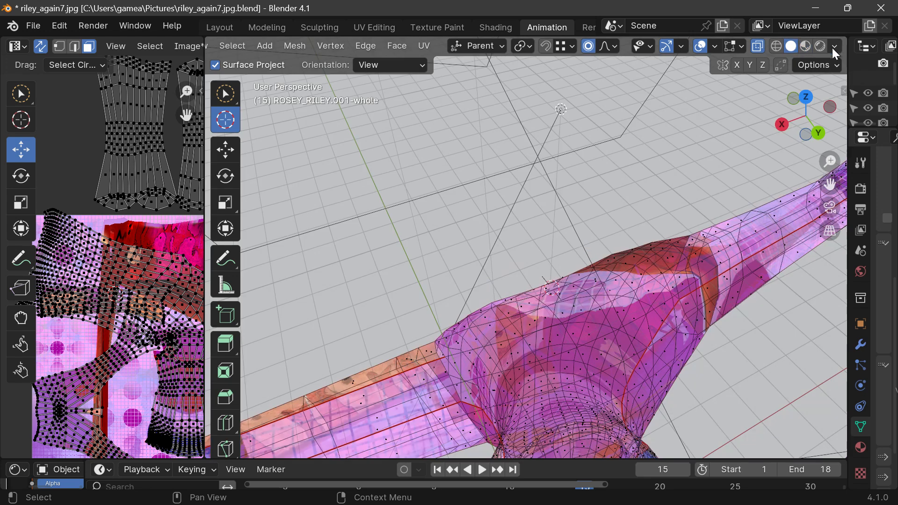
pyautogui.click(834, 47)
pyautogui.click(833, 47)
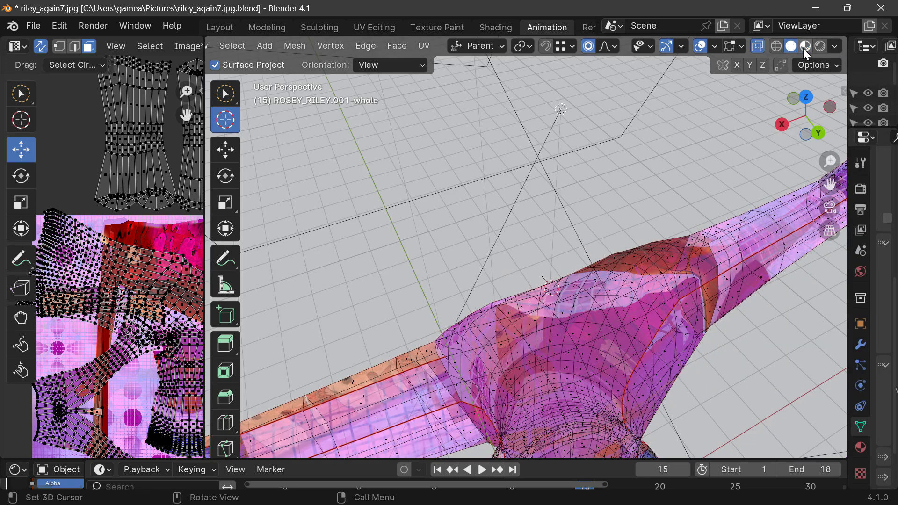
# Step: Set the viewport's solid shading to MatCap lighting with the pale skin-toned sphere and the color to Material
pyautogui.click(835, 47)
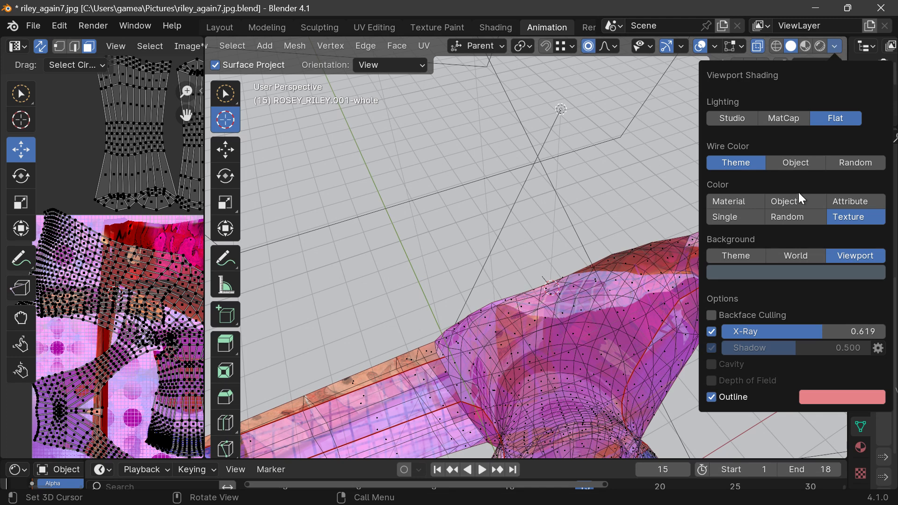
pyautogui.click(802, 166)
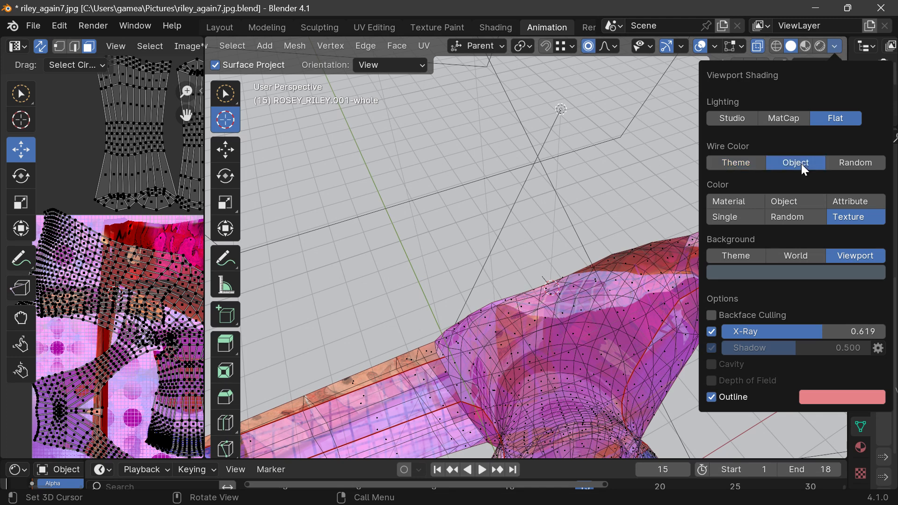
pyautogui.click(748, 164)
pyautogui.click(786, 120)
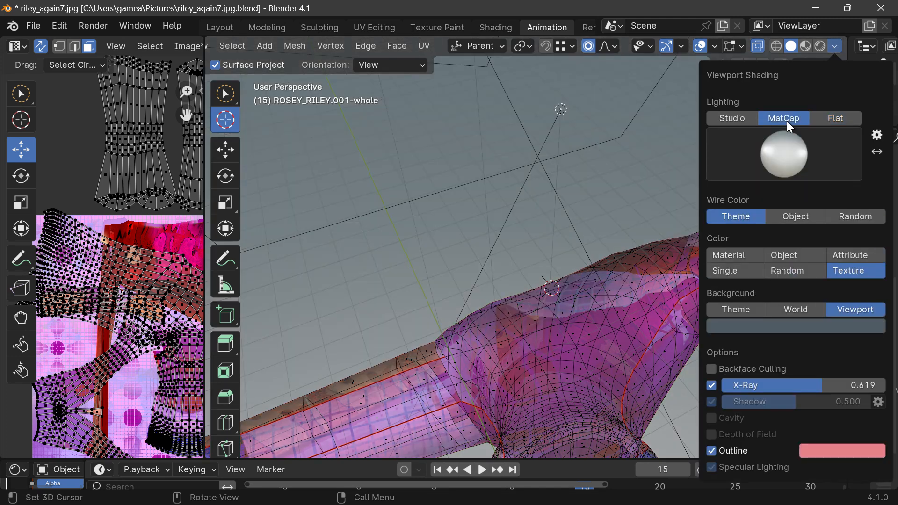
pyautogui.click(778, 147)
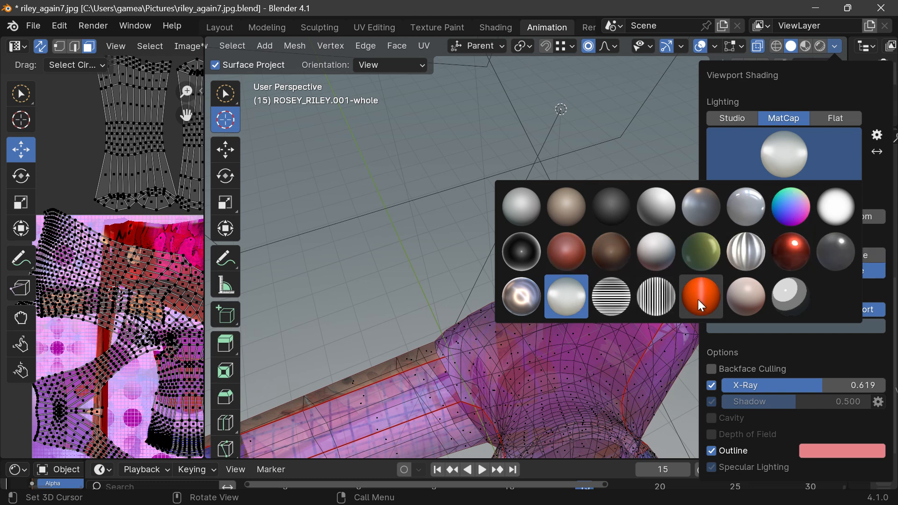
pyautogui.click(750, 305)
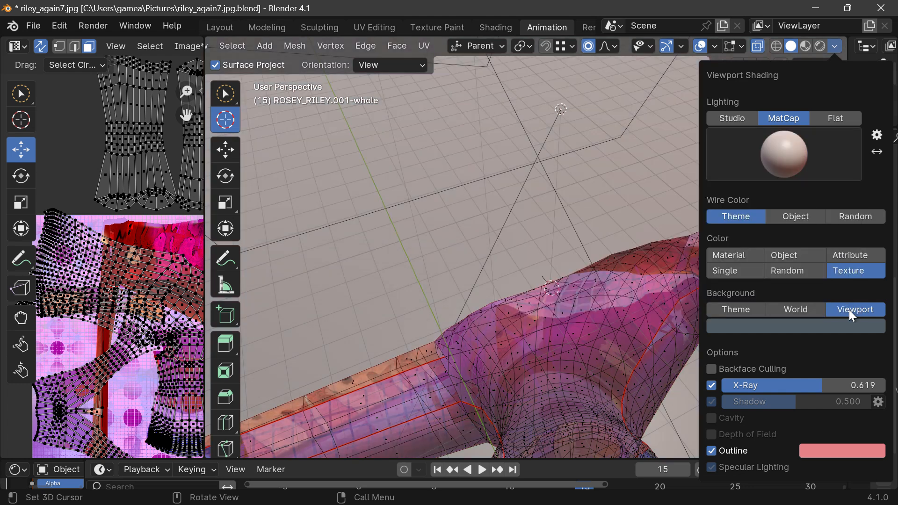
pyautogui.click(738, 257)
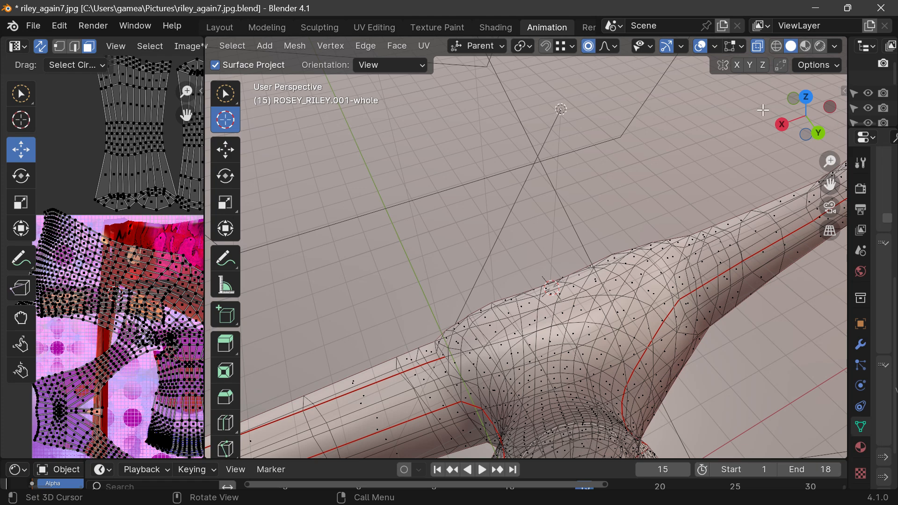
# Step: Turn off X-Ray in the viewport so the body mesh displays as opaque
pyautogui.moveTo(830, 184); pyautogui.dragTo(824, 94)
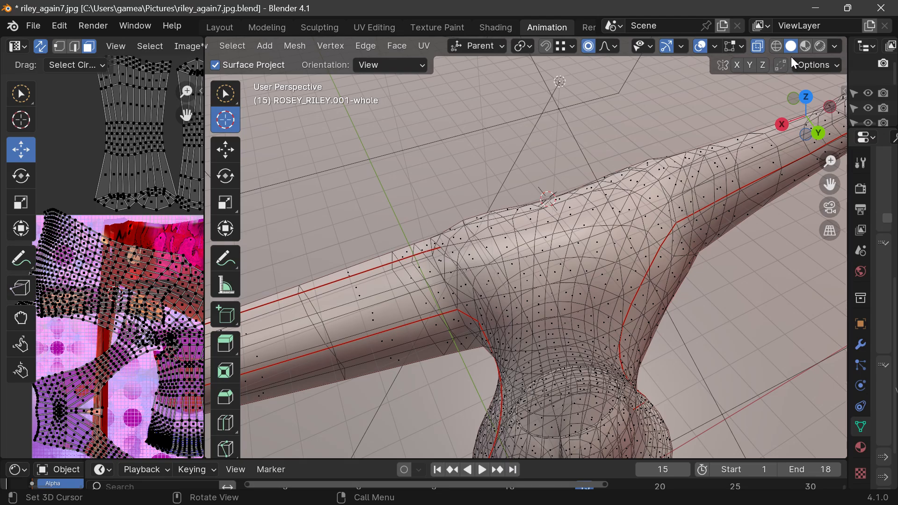
pyautogui.moveTo(802, 115); pyautogui.dragTo(610, 346)
pyautogui.click(758, 47)
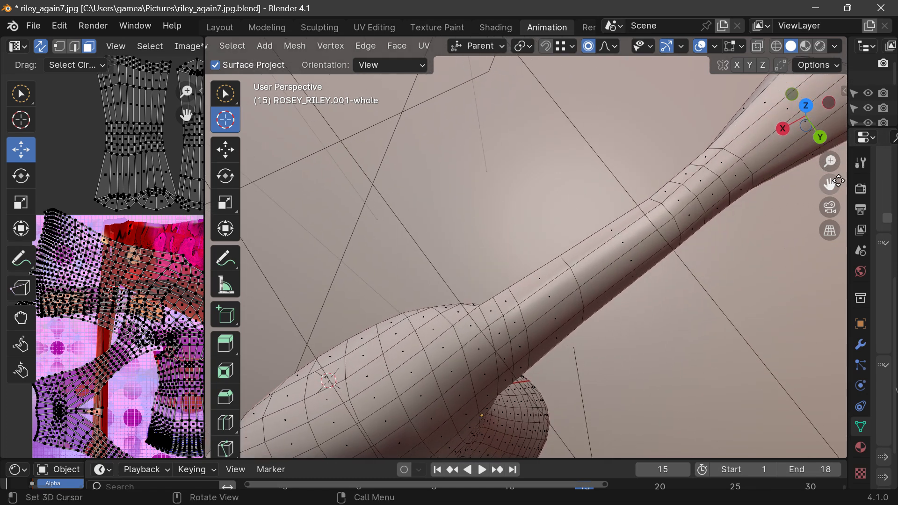
pyautogui.moveTo(830, 185)
pyautogui.mouseDown()
pyautogui.moveTo(886, 118)
pyautogui.moveTo(836, 111)
pyautogui.mouseUp()
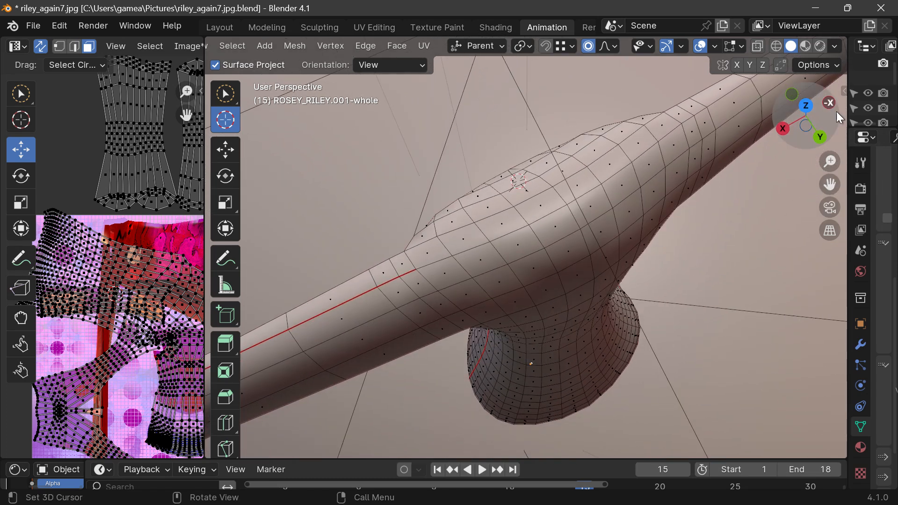
# Step: Try the glossy grey and rainbow normal MatCaps on the body mesh, ending on the glossy grey one
pyautogui.click(836, 46)
pyautogui.click(795, 153)
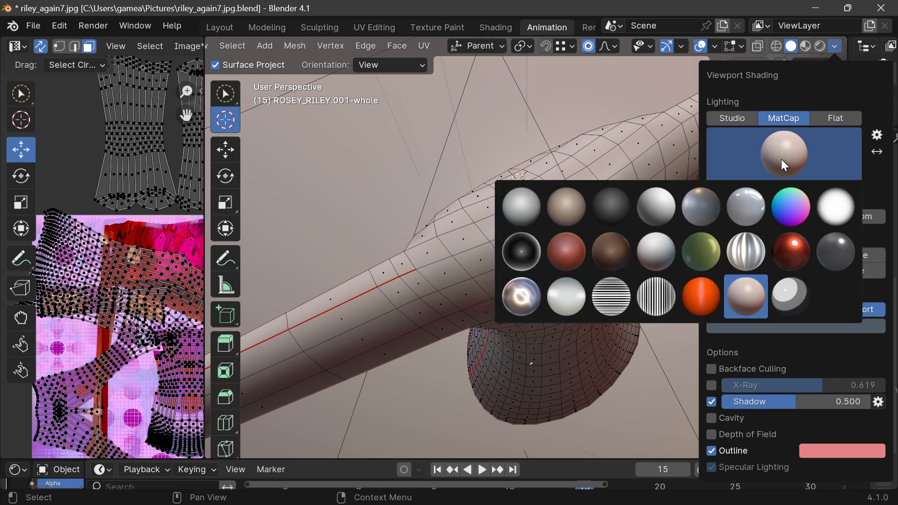
pyautogui.click(756, 208)
pyautogui.click(783, 154)
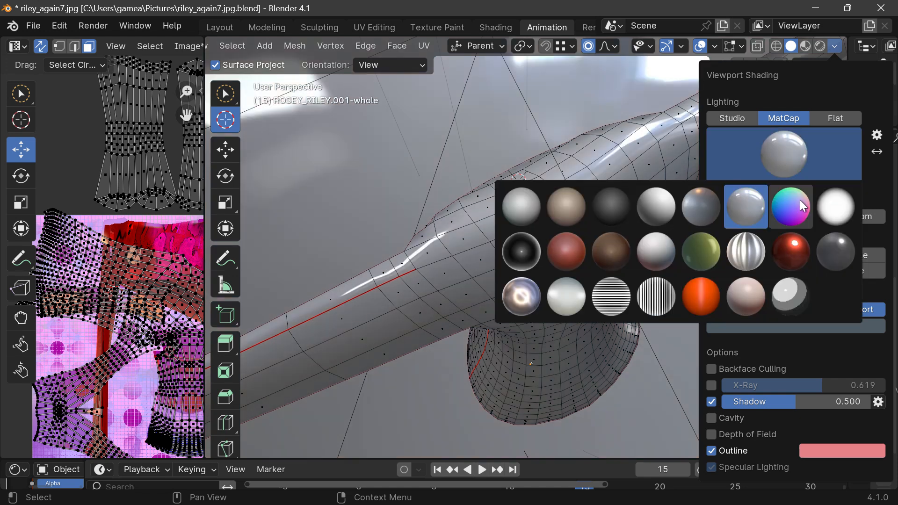
pyautogui.click(798, 199)
pyautogui.click(790, 159)
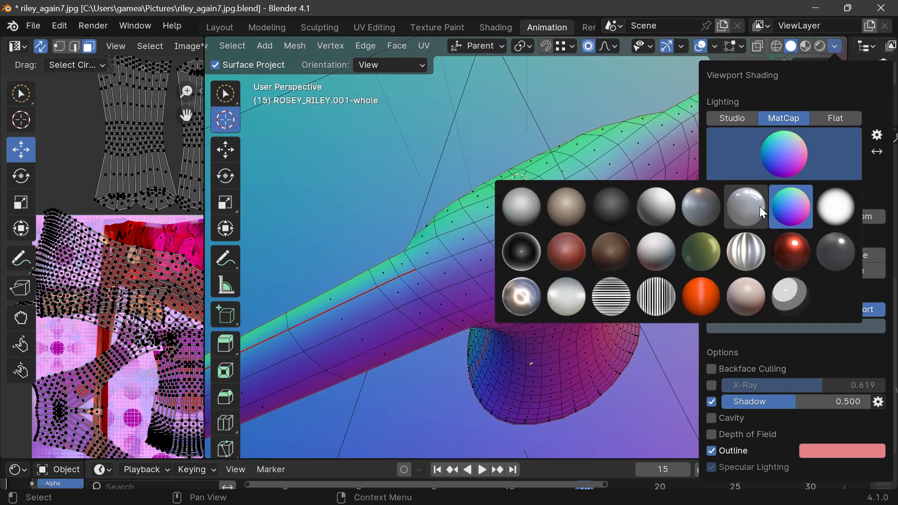
pyautogui.click(748, 214)
# Step: Set the viewport shading background to Theme and the object color to Random
pyautogui.click(806, 309)
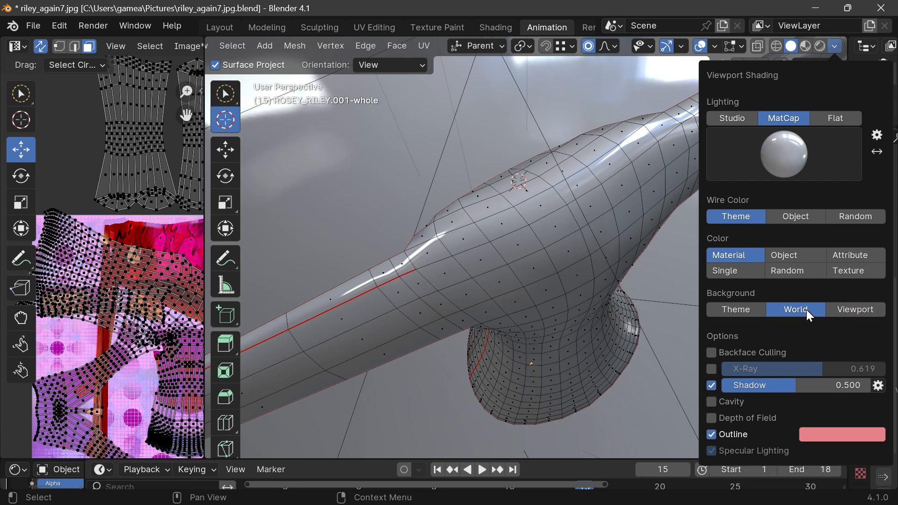
pyautogui.click(744, 309)
pyautogui.click(793, 255)
pyautogui.click(785, 271)
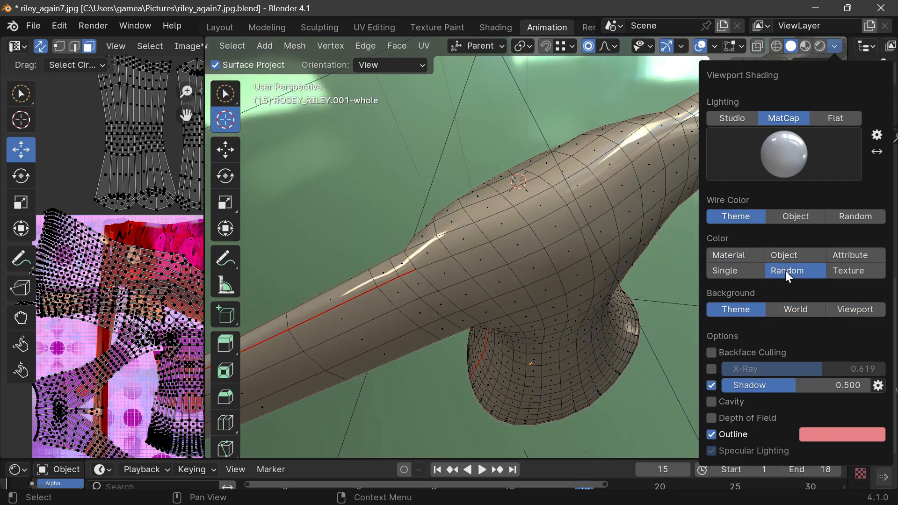
# Step: Try the white MatCap with a reddish underside, the plain white one and the red clay one on the mesh
pyautogui.click(781, 151)
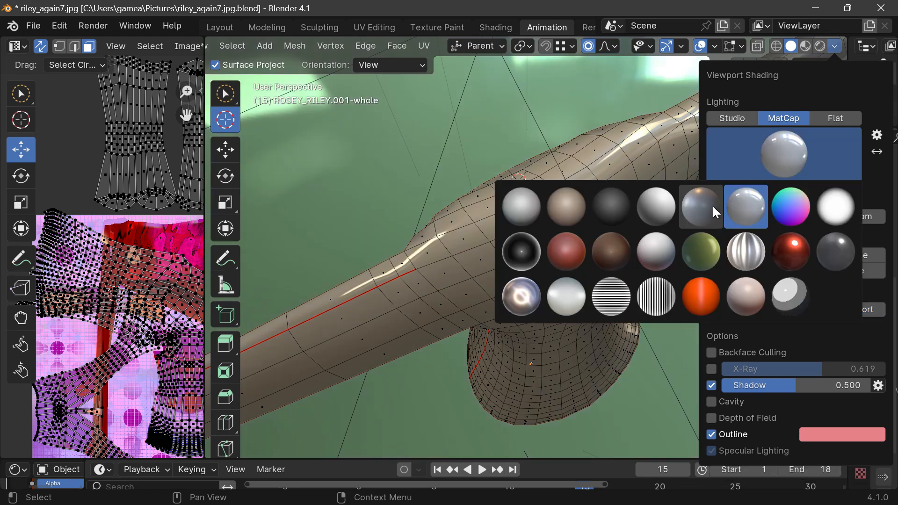
pyautogui.click(664, 258)
pyautogui.click(789, 145)
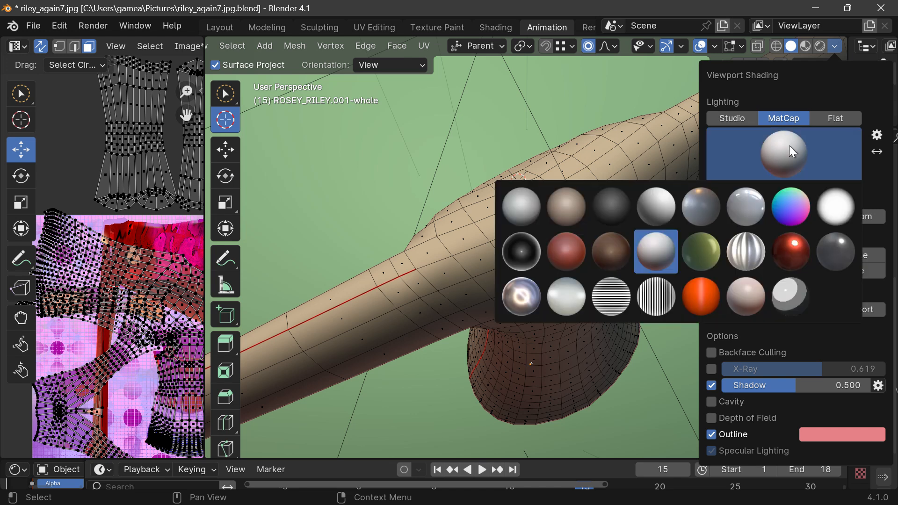
pyautogui.click(663, 206)
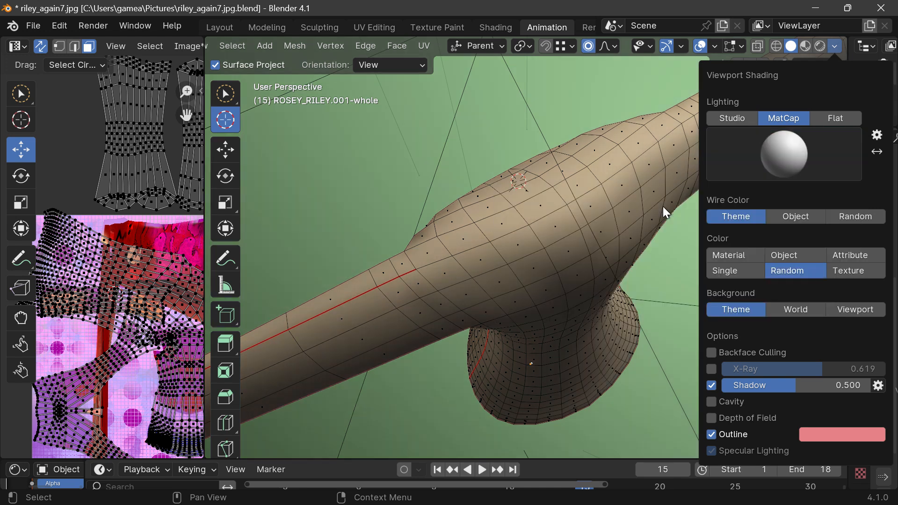
pyautogui.click(776, 155)
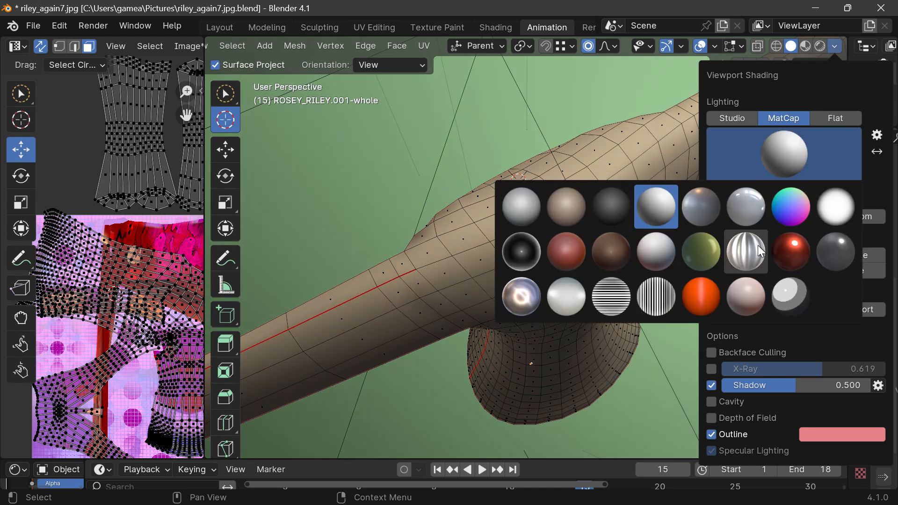
pyautogui.click(571, 258)
# Step: Set the viewport MatCap to the blue-grey metallic sphere with the orange highlight
pyautogui.click(792, 155)
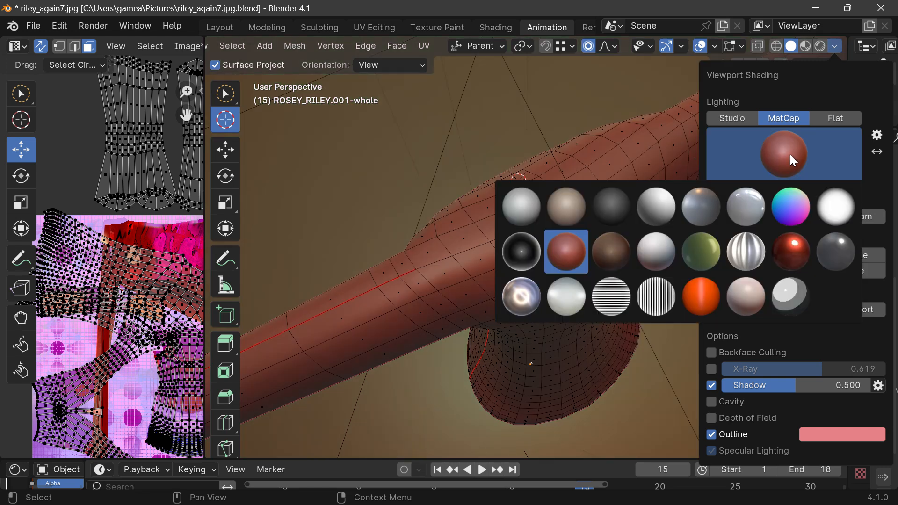
pyautogui.click(706, 212)
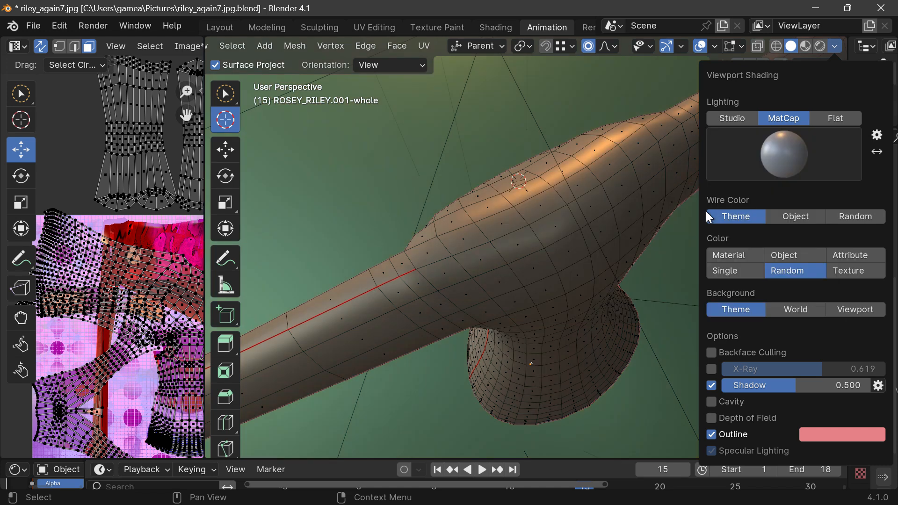
pyautogui.click(777, 154)
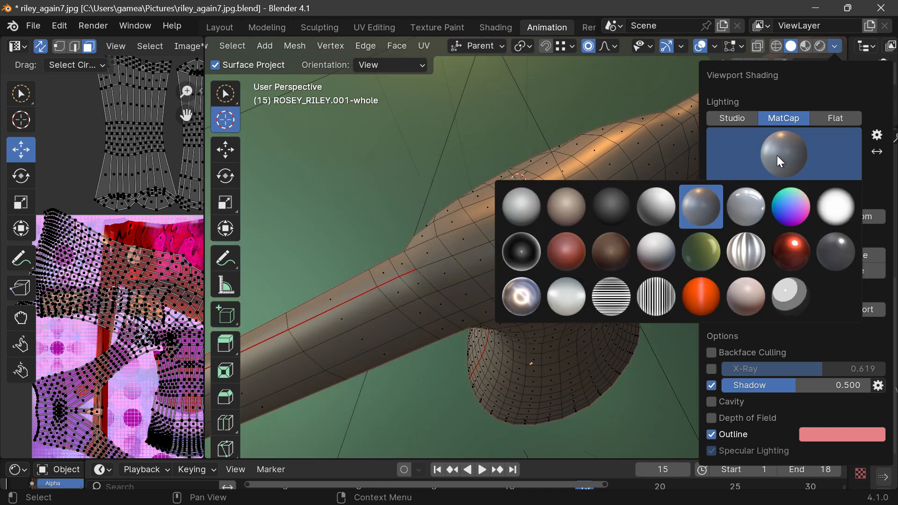
pyautogui.click(777, 155)
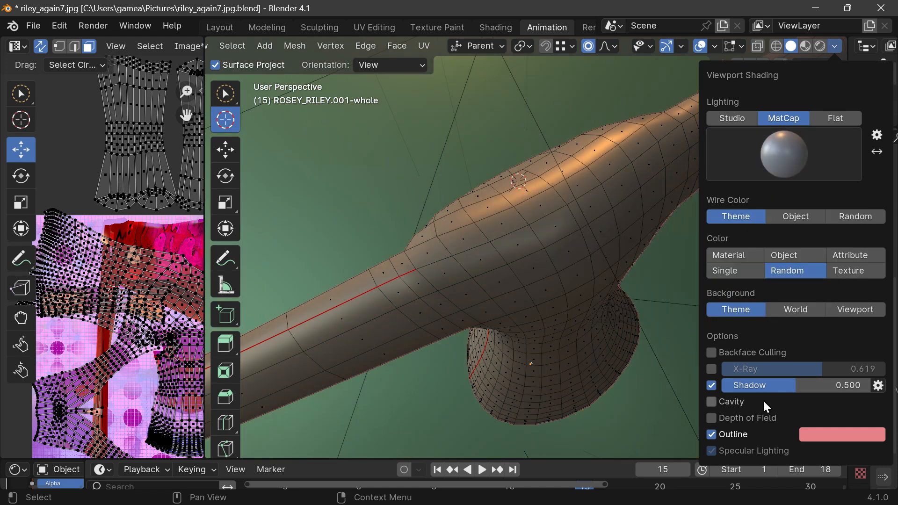
# Step: Turn off Shadow in the viewport shading and leave X-Ray disabled
pyautogui.click(711, 385)
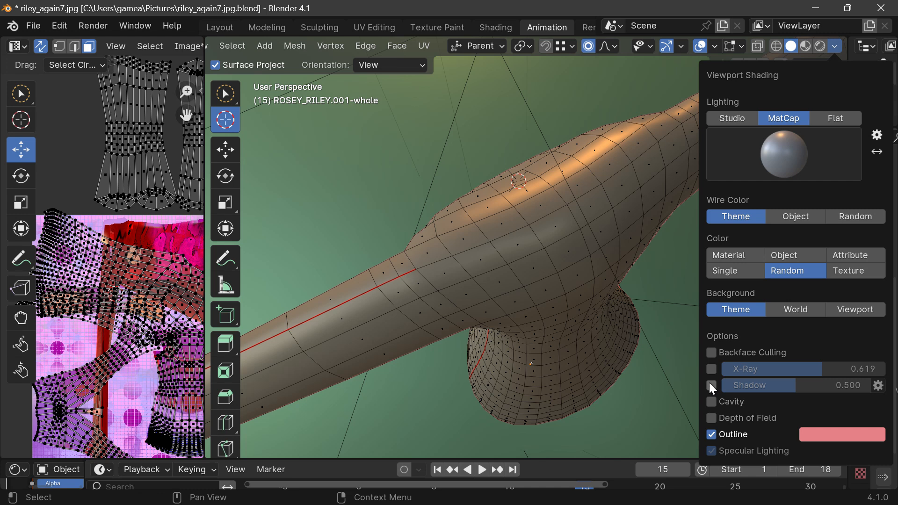
pyautogui.click(713, 369)
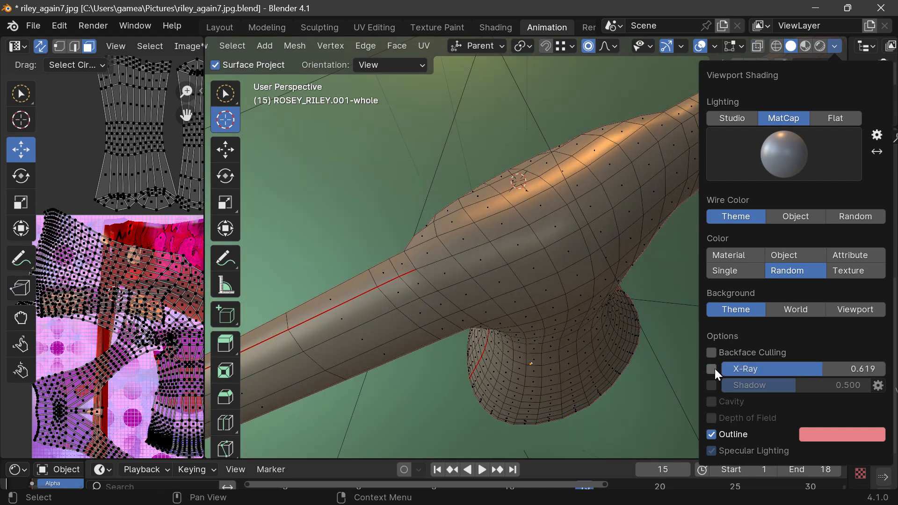
pyautogui.click(712, 369)
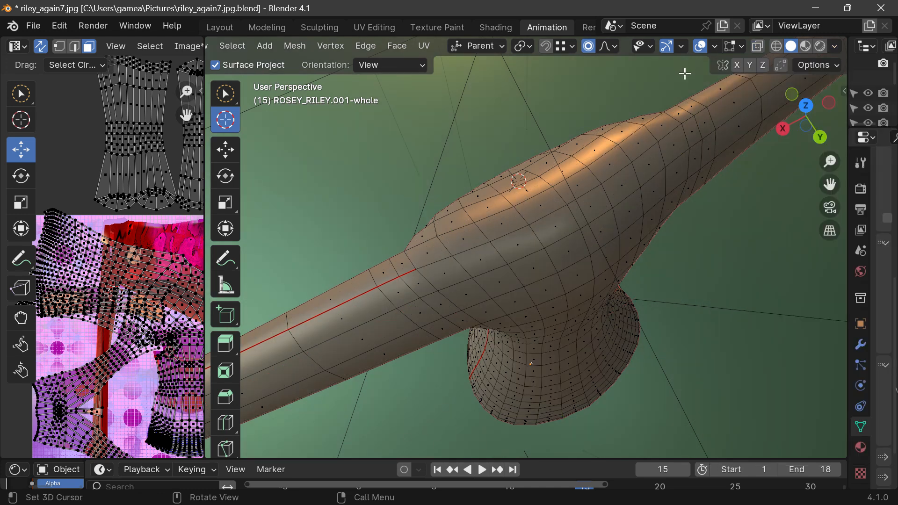
# Step: Switch to edge selection and select the lengthwise edge loop running along the arms and across the upper back
pyautogui.moveTo(805, 117); pyautogui.dragTo(718, 129)
pyautogui.scroll(2, 443, 240)
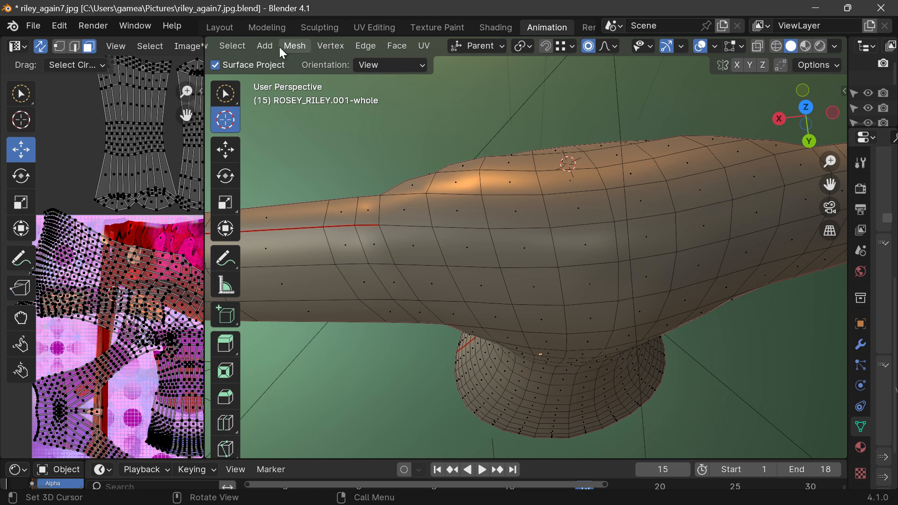
pyautogui.scroll(4, 279, 47)
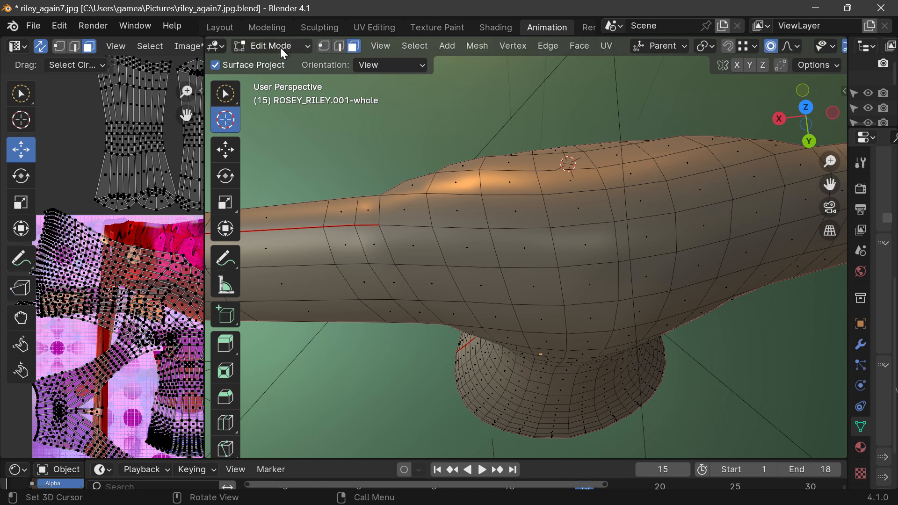
pyautogui.click(338, 46)
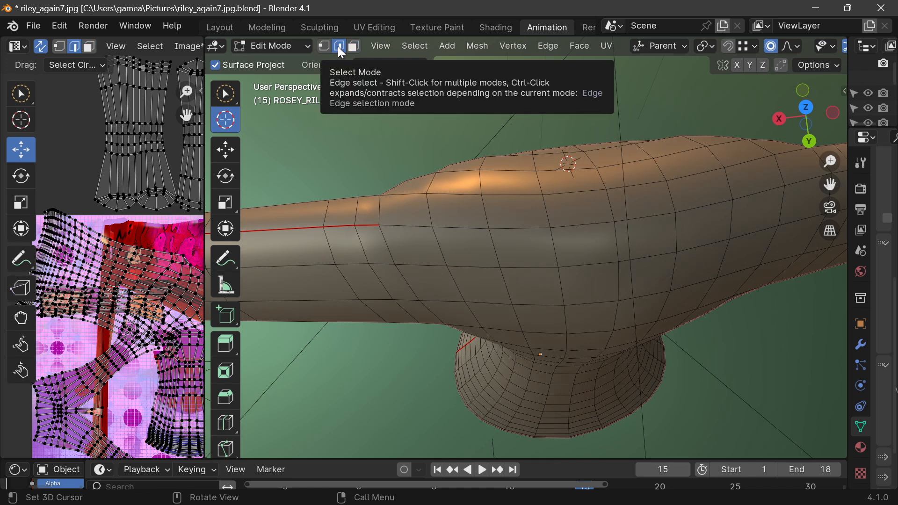
pyautogui.click(402, 227)
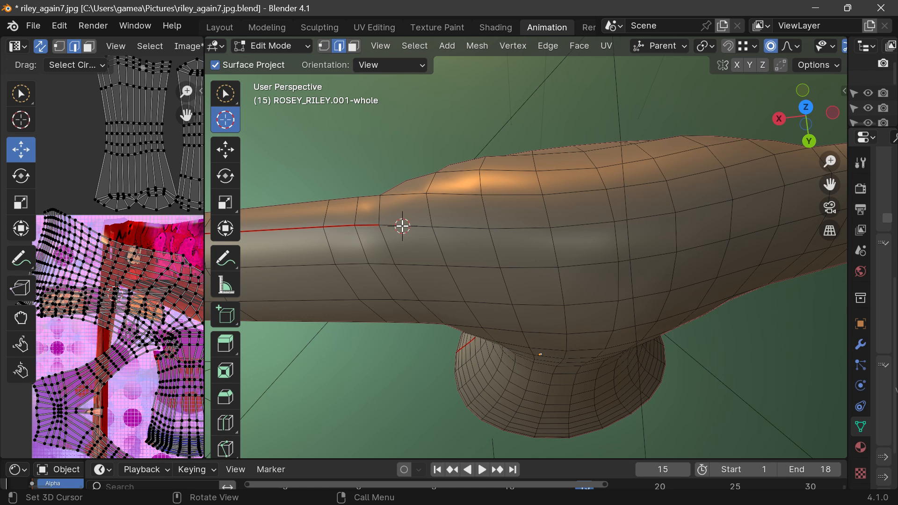
pyautogui.keyDown('alt'); pyautogui.click(402, 227); pyautogui.keyUp('alt')
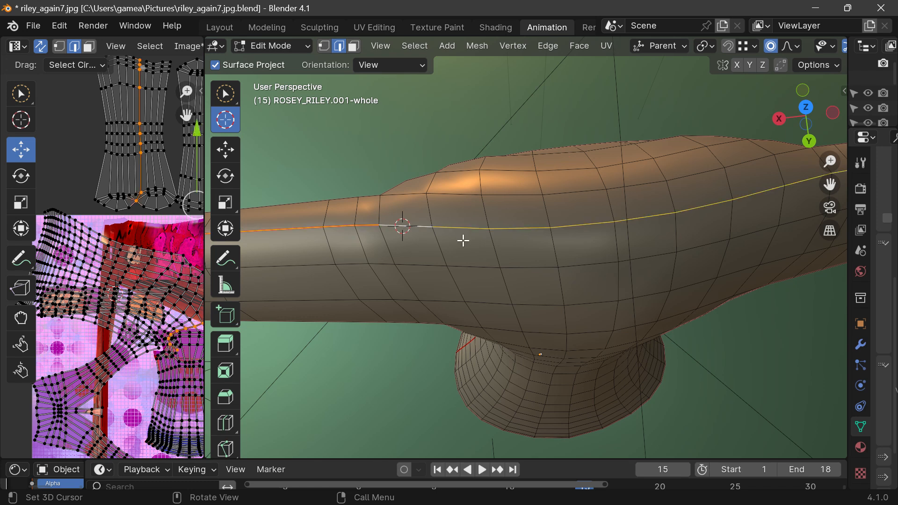
# Step: Add the edges down the back of the character's right shoulder, from the selected loop to the armpit, to the selection
pyautogui.scroll(-6, 584, 147)
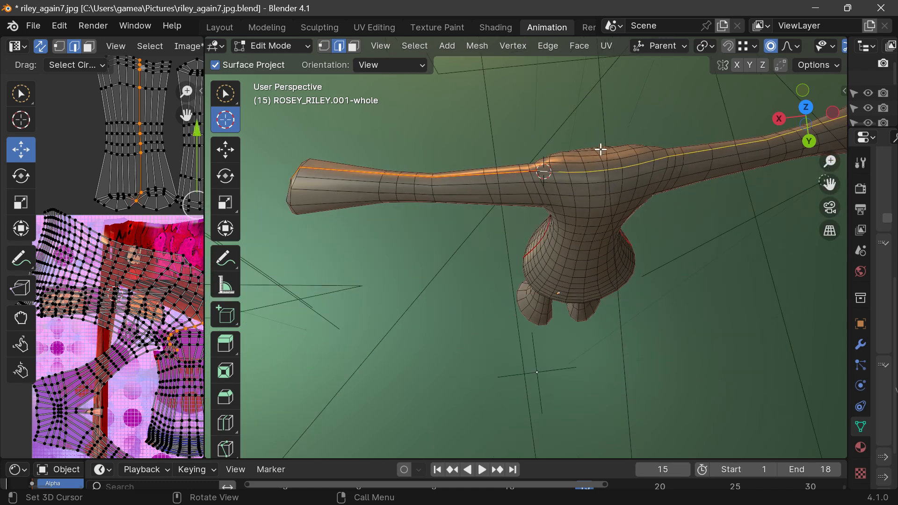
pyautogui.scroll(1, 601, 149)
pyautogui.moveTo(830, 184); pyautogui.dragTo(540, 317)
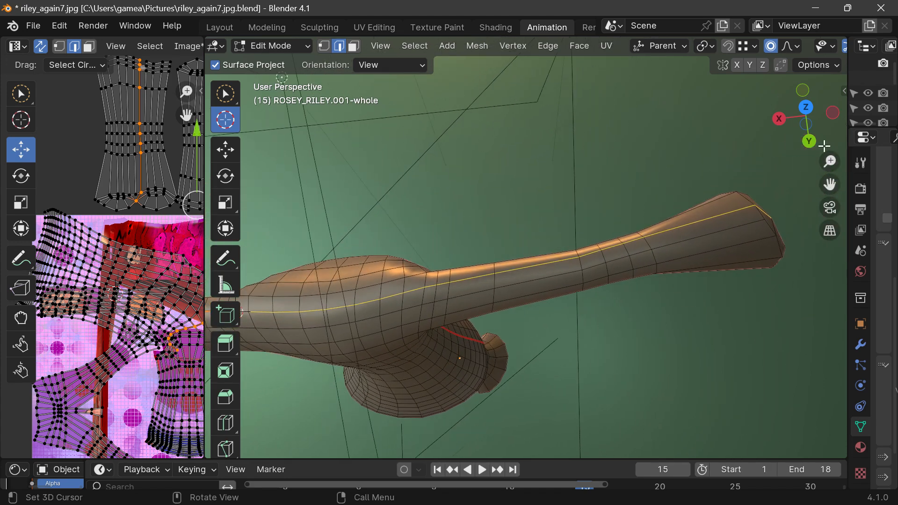
pyautogui.moveTo(820, 135); pyautogui.dragTo(822, 93)
pyautogui.moveTo(784, 281); pyautogui.dragTo(789, 205)
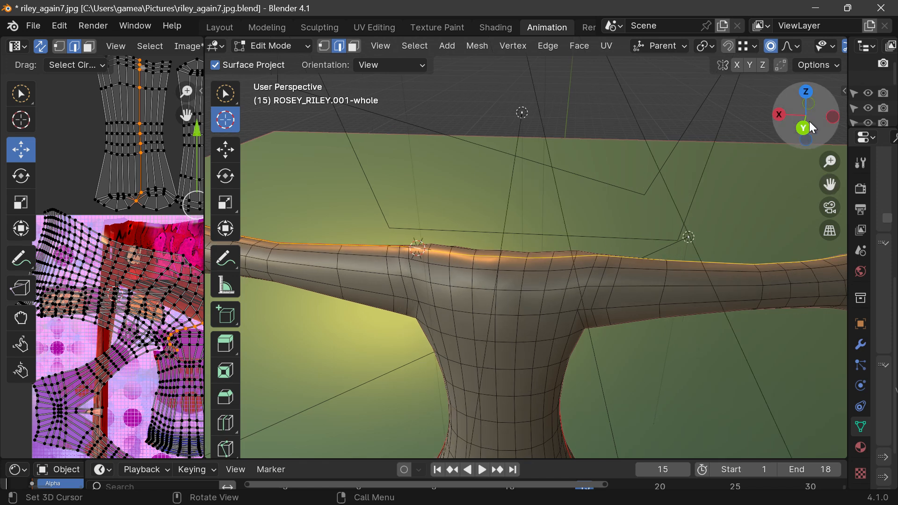
pyautogui.moveTo(805, 117)
pyautogui.mouseDown()
pyautogui.moveTo(795, 134)
pyautogui.moveTo(800, 112)
pyautogui.moveTo(797, 131)
pyautogui.mouseUp()
pyautogui.keyDown('alt'); pyautogui.keyDown('shift'); pyautogui.click(593, 280); pyautogui.keyUp('shift'); pyautogui.keyUp('alt')
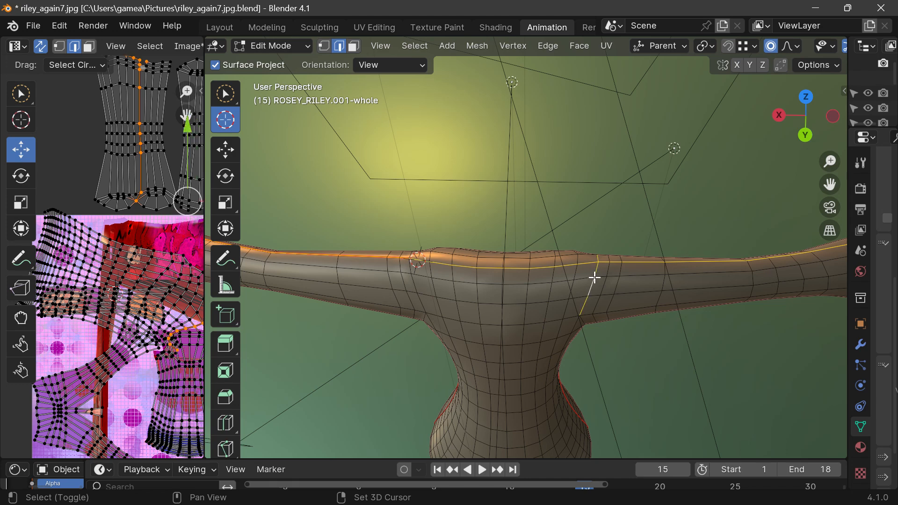
# Step: Extend the edge selection around the front and underarm of the right shoulder to ring the arm joint
pyautogui.moveTo(823, 94); pyautogui.dragTo(720, 108)
pyautogui.keyDown('alt'); pyautogui.keyDown('shift'); pyautogui.click(468, 256); pyautogui.keyUp('shift'); pyautogui.keyUp('alt')
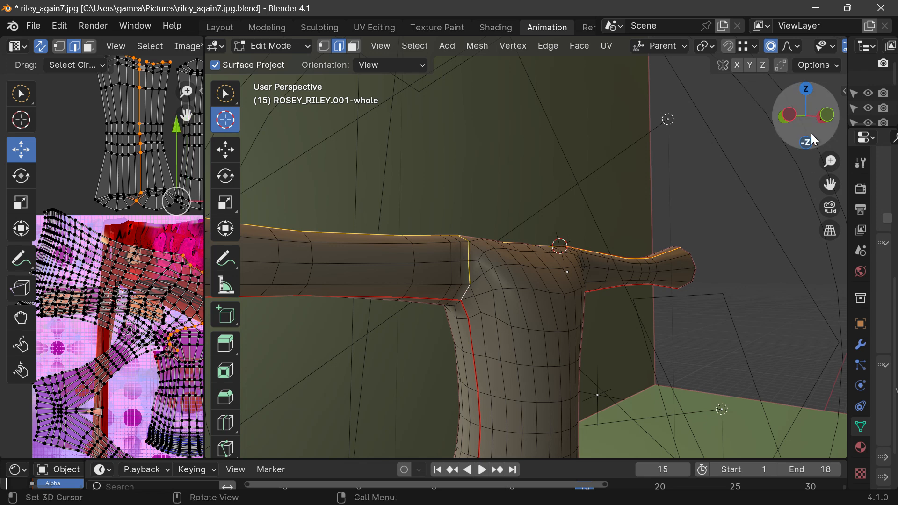
pyautogui.moveTo(803, 111); pyautogui.dragTo(766, 114)
pyautogui.moveTo(805, 116); pyautogui.dragTo(784, 113)
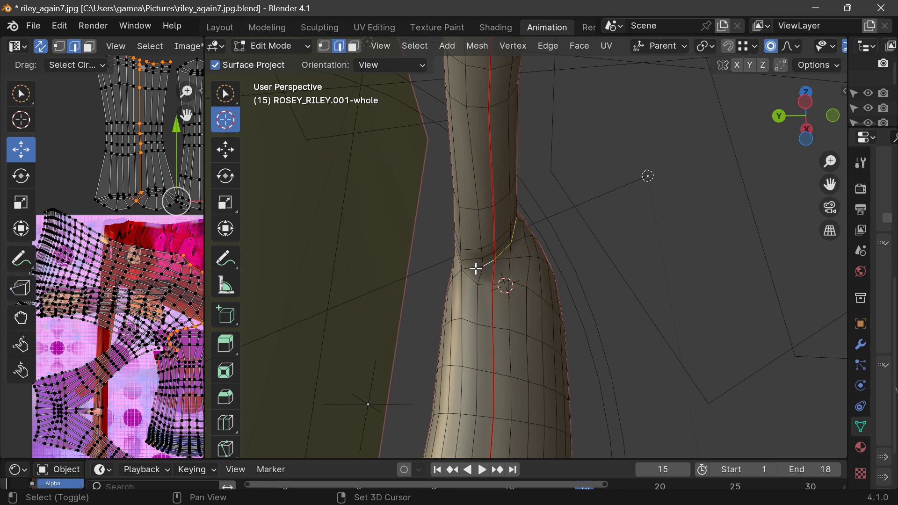
# Step: Add the edges down the back of the character's left shoulder to the armpit to the selection
pyautogui.moveTo(790, 122)
pyautogui.mouseDown()
pyautogui.moveTo(774, 120)
pyautogui.moveTo(788, 129)
pyautogui.mouseUp()
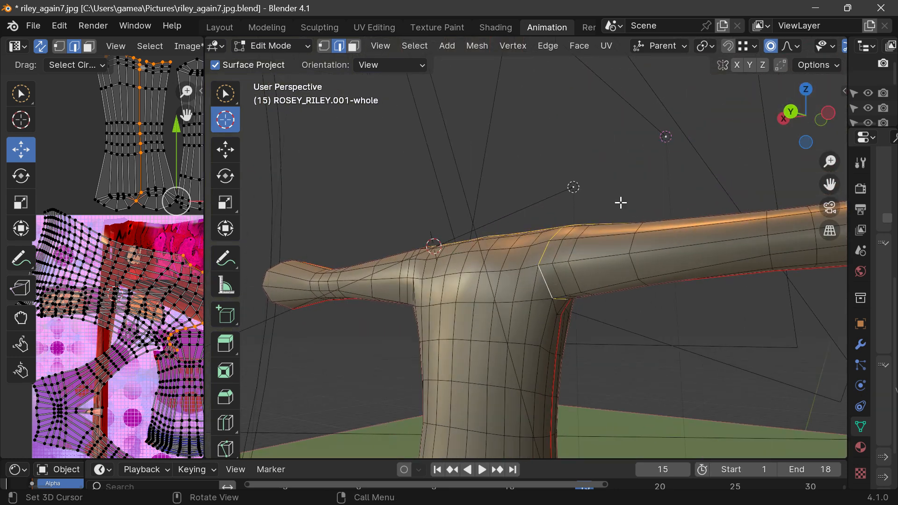
pyautogui.moveTo(811, 125); pyautogui.dragTo(797, 125)
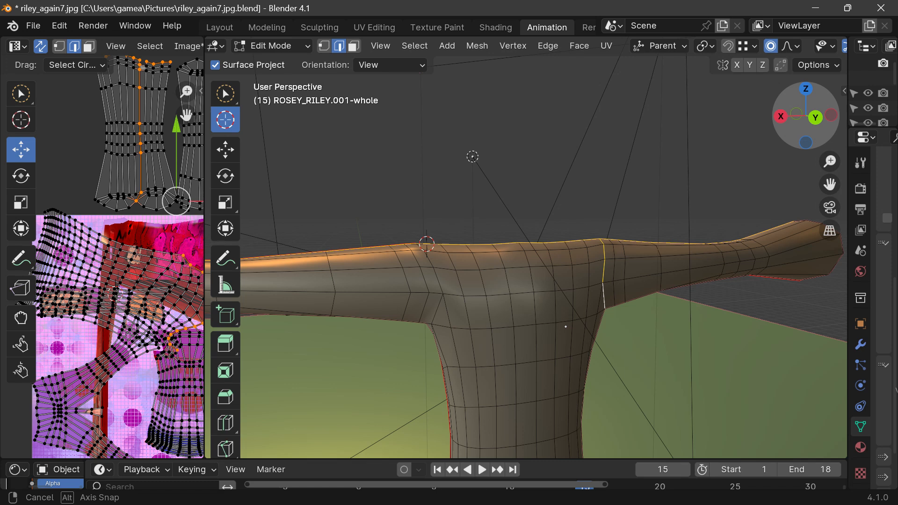
pyautogui.keyDown('shift'); pyautogui.click(442, 287); pyautogui.keyUp('shift')
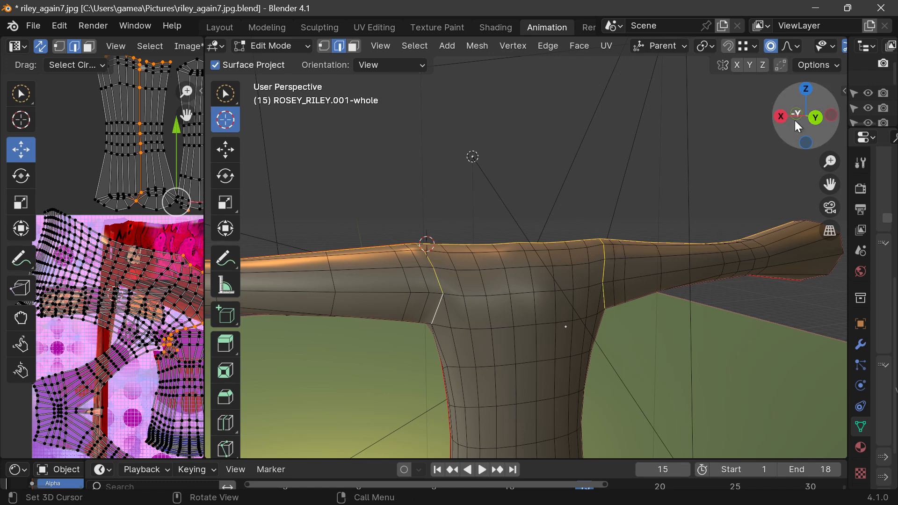
# Step: Extend the selection under the left arm and up the front of the shoulder to meet the lengthwise loop
pyautogui.moveTo(803, 114); pyautogui.dragTo(796, 116)
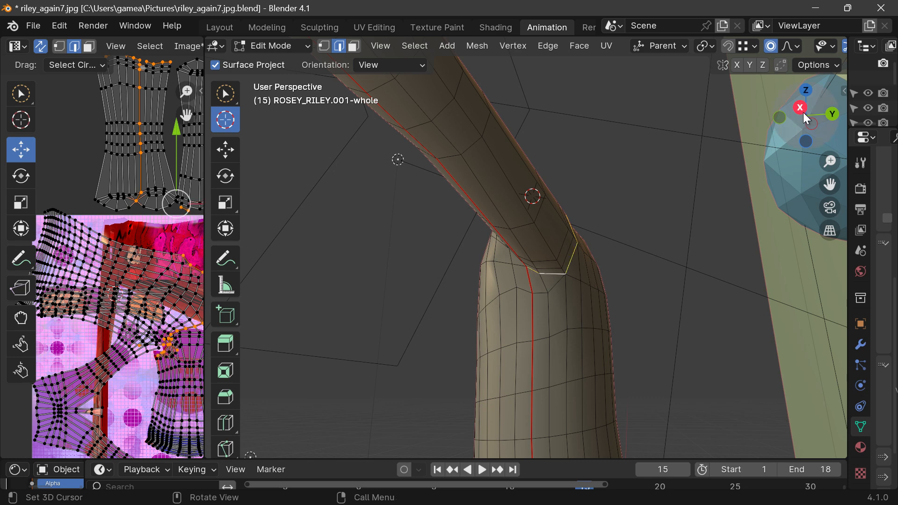
pyautogui.moveTo(807, 114); pyautogui.dragTo(794, 115)
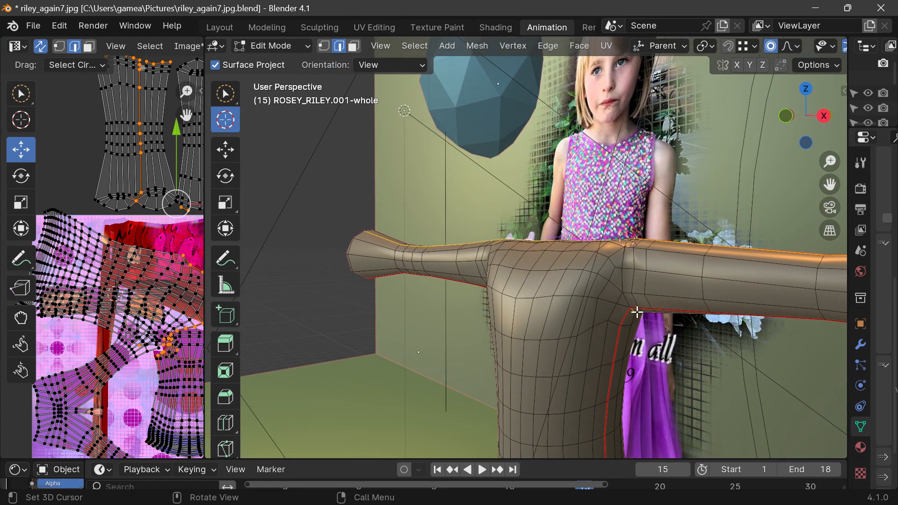
pyautogui.keyDown('shift'); pyautogui.click(620, 283); pyautogui.keyUp('shift')
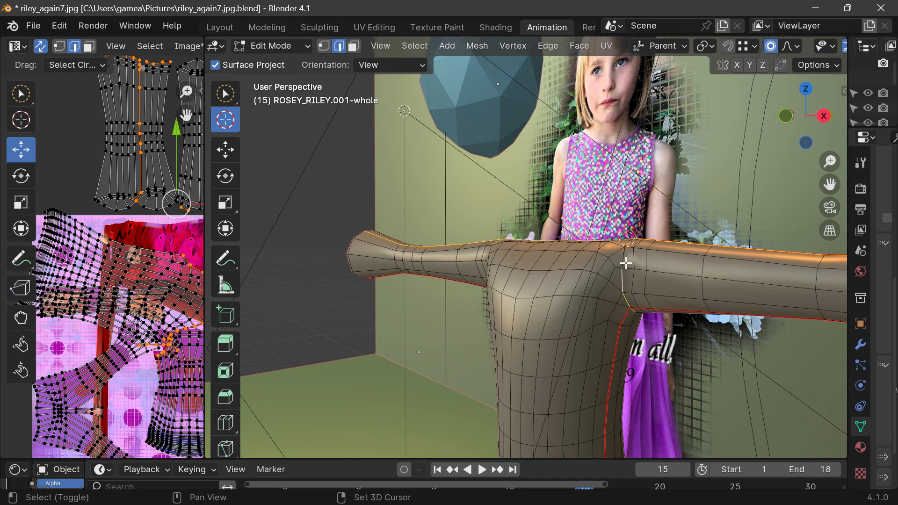
pyautogui.keyDown('shift'); pyautogui.click(626, 261); pyautogui.keyUp('shift')
pyautogui.scroll(4, 742, 198)
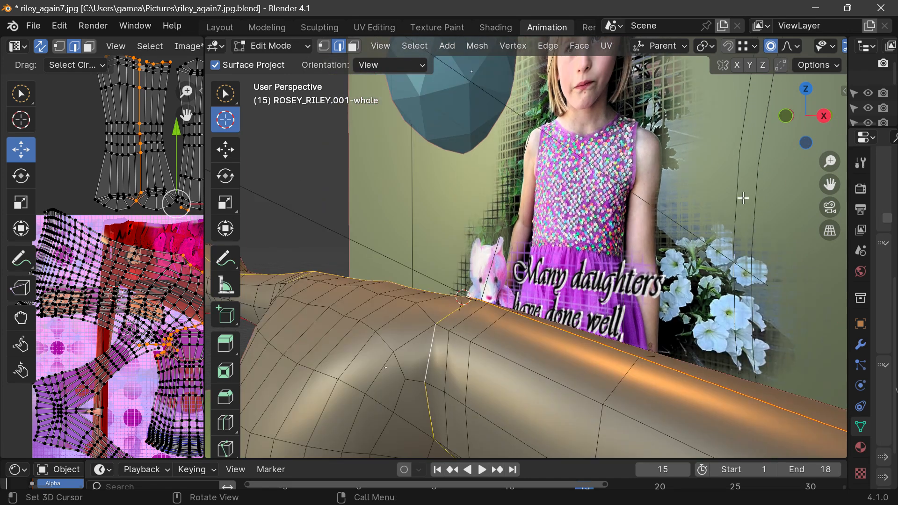
pyautogui.scroll(-3, 743, 198)
pyautogui.moveTo(742, 195); pyautogui.dragTo(521, 270, button='middle')
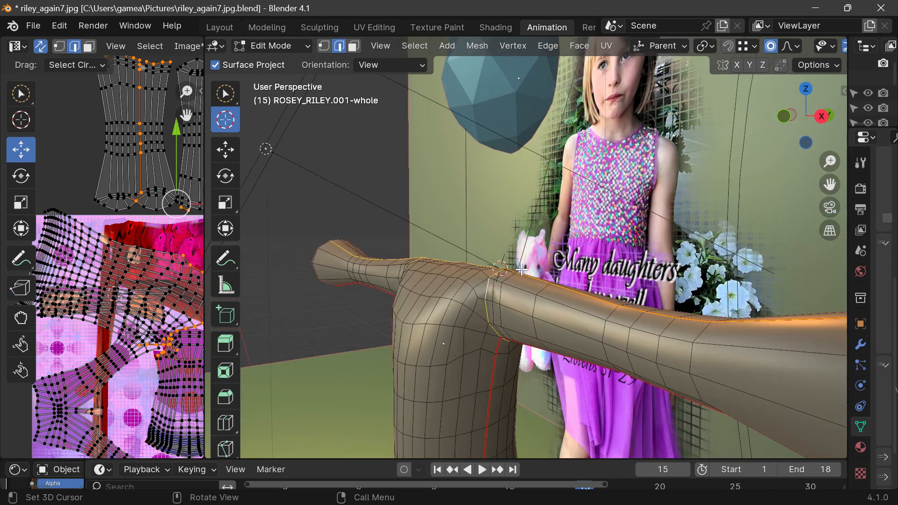
# Step: Mark the selected edges across the shoulders and around both arm joints as seams
pyautogui.scroll(-4, 522, 270)
pyautogui.scroll(3, 503, 313)
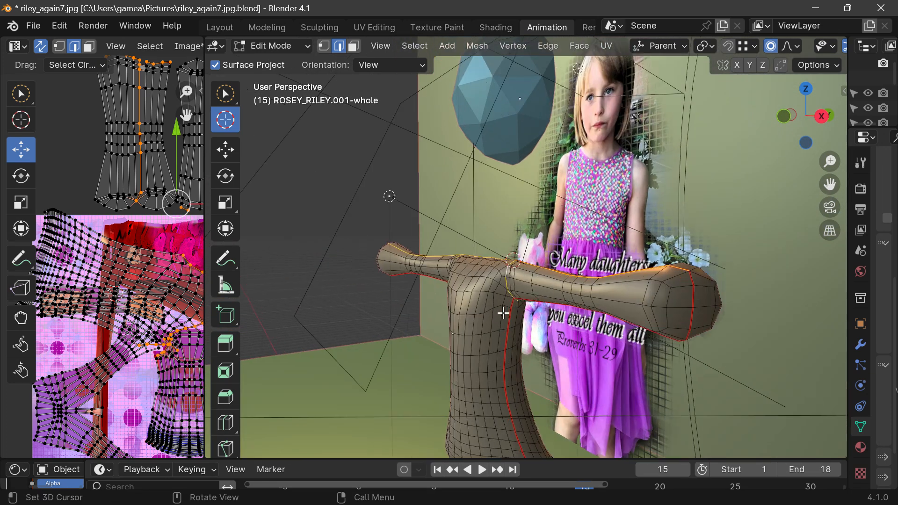
pyautogui.scroll(1, 503, 313)
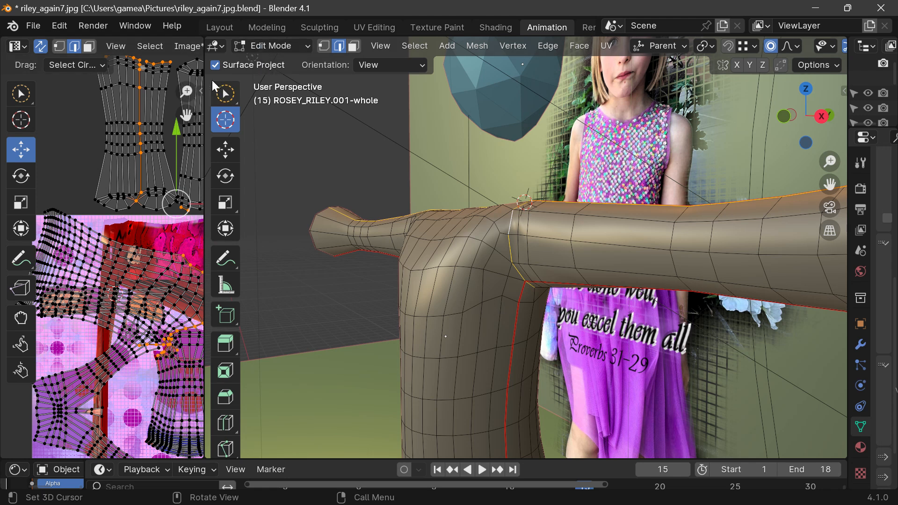
pyautogui.moveTo(202, 80); pyautogui.dragTo(170, 81)
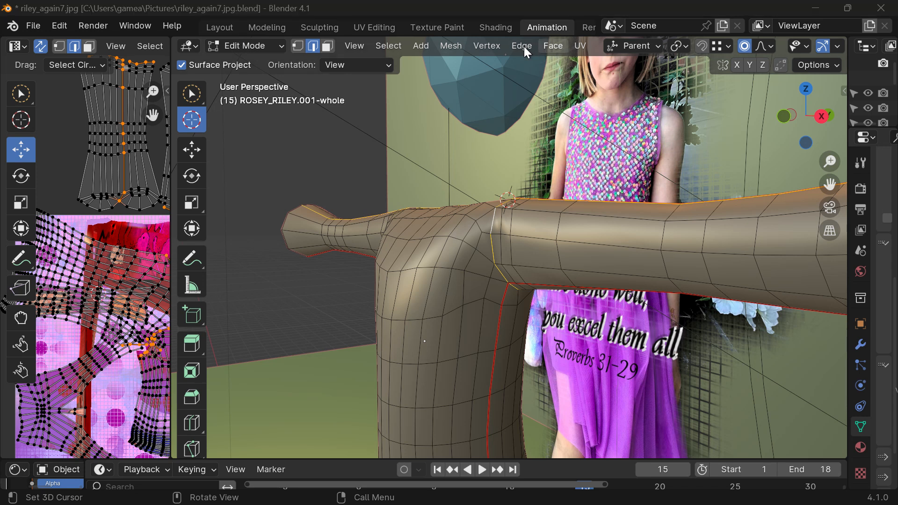
pyautogui.moveTo(588, 15); pyautogui.dragTo(587, 22)
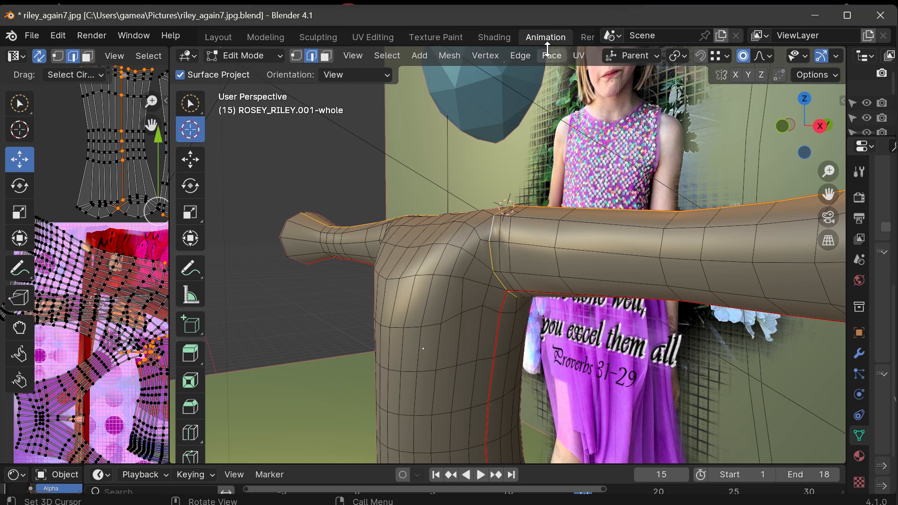
pyautogui.click(520, 56)
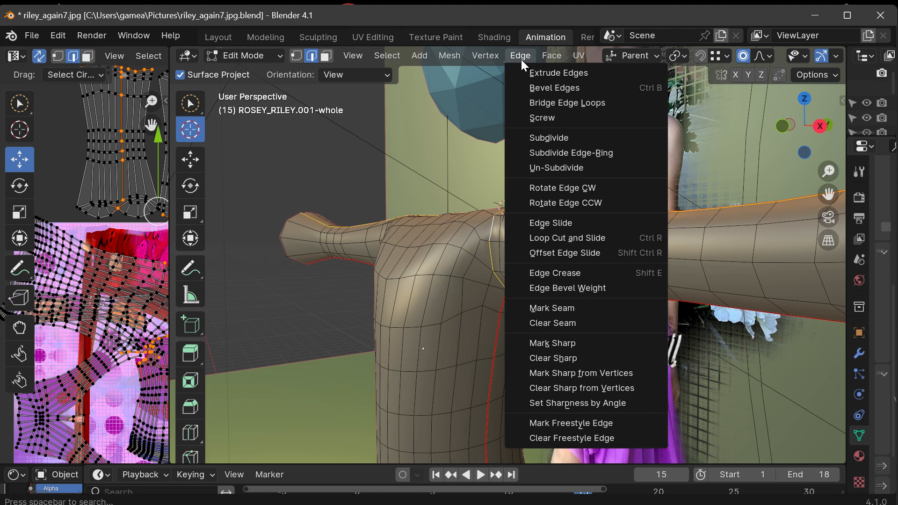
pyautogui.click(559, 308)
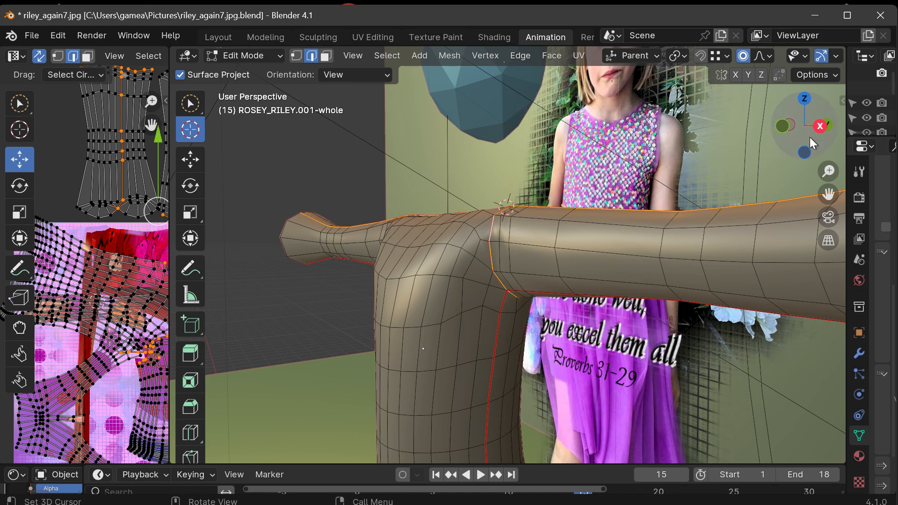
# Step: Deselect all edges and check the marked seams around the shoulders and down the torso's side
pyautogui.moveTo(812, 142); pyautogui.dragTo(699, 147)
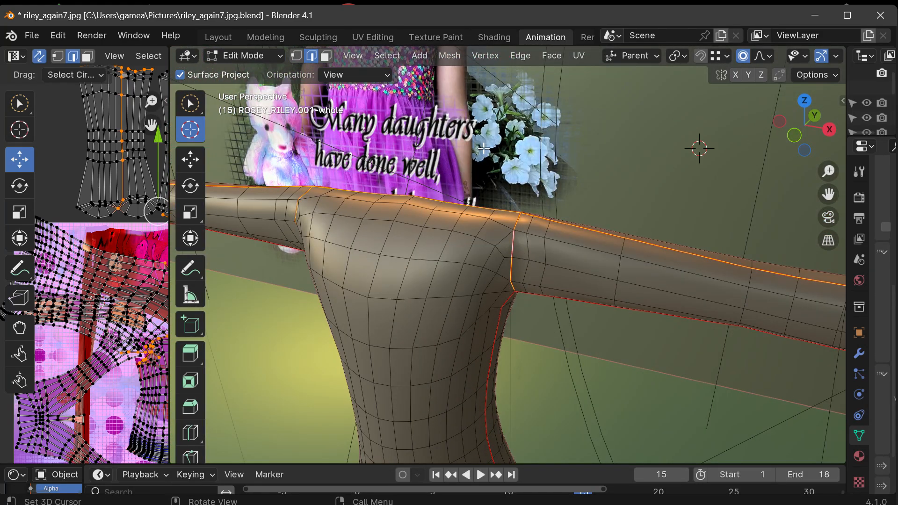
pyautogui.scroll(-3, 233, 85)
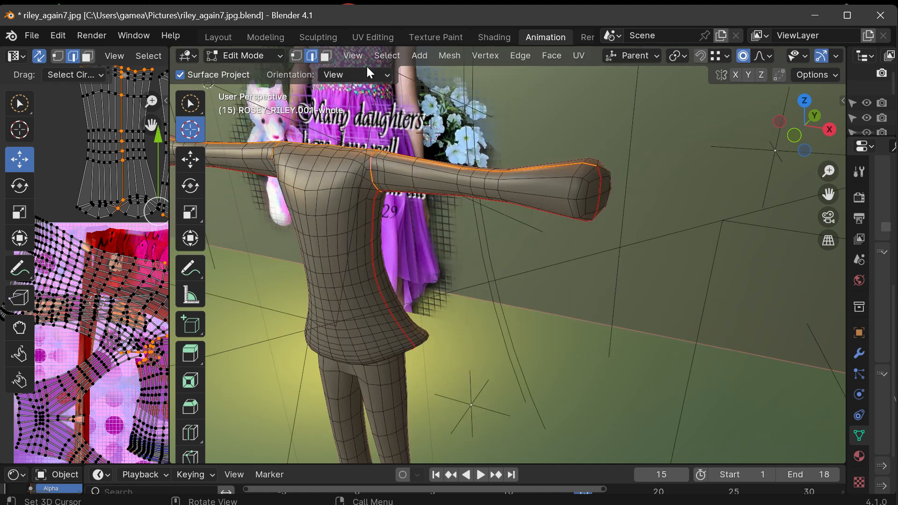
pyautogui.click(379, 56)
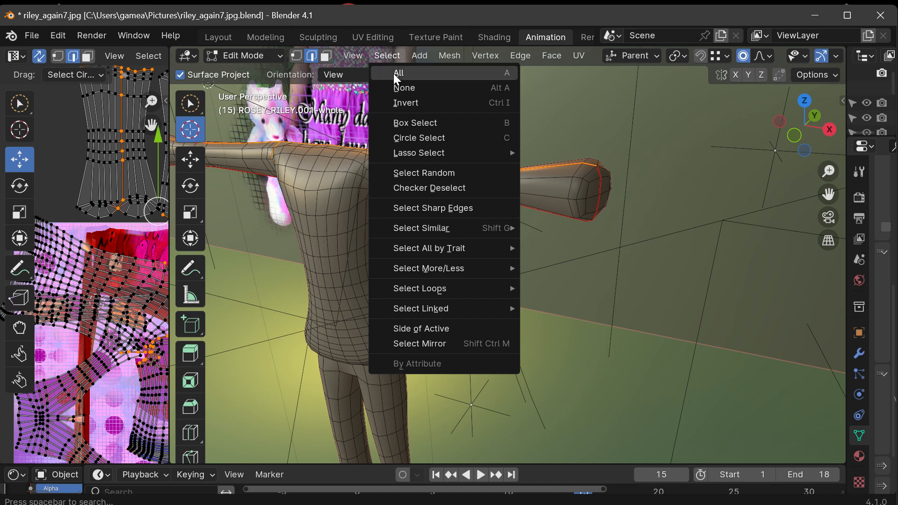
pyautogui.click(396, 87)
pyautogui.moveTo(829, 193)
pyautogui.mouseDown()
pyautogui.moveTo(840, 206)
pyautogui.moveTo(830, 194)
pyautogui.mouseUp()
pyautogui.moveTo(769, 128)
pyautogui.mouseDown()
pyautogui.moveTo(795, 136)
pyautogui.moveTo(775, 130)
pyautogui.mouseUp()
pyautogui.scroll(4, 471, 283)
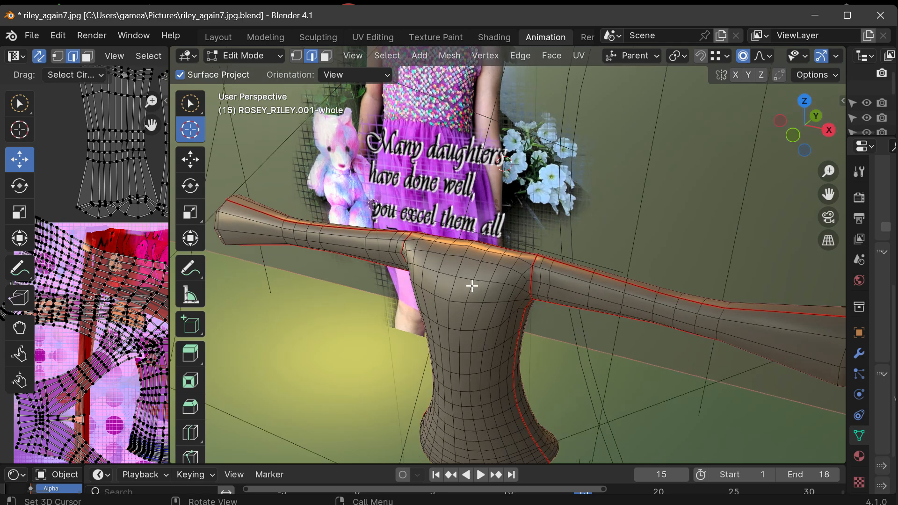
pyautogui.moveTo(824, 146); pyautogui.dragTo(654, 171)
pyautogui.moveTo(234, 266); pyautogui.dragTo(345, 279)
pyautogui.moveTo(804, 125)
pyautogui.mouseDown()
pyautogui.moveTo(778, 153)
pyautogui.moveTo(796, 146)
pyautogui.moveTo(802, 140)
pyautogui.moveTo(766, 151)
pyautogui.moveTo(800, 126)
pyautogui.moveTo(790, 125)
pyautogui.mouseUp()
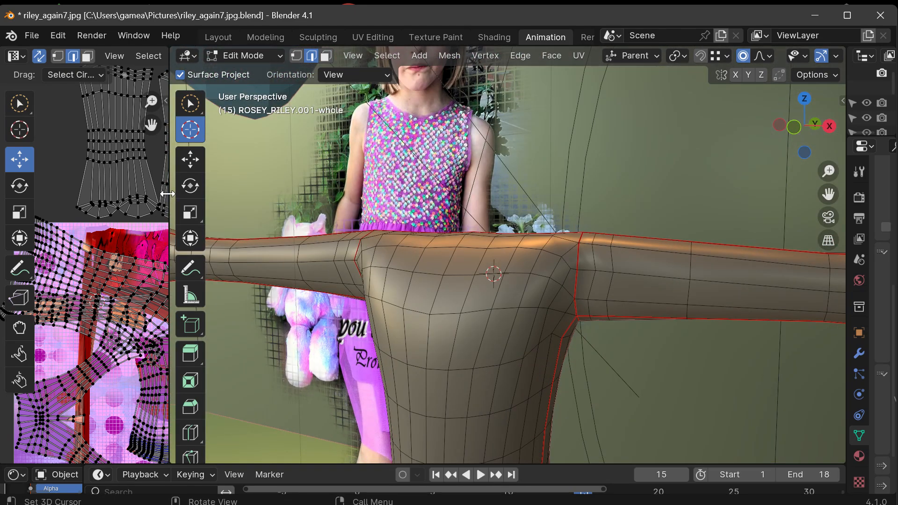
# Step: Examine the body mesh's UV islands above and over the shirt texture in an enlarged UV editor
pyautogui.moveTo(167, 194); pyautogui.dragTo(403, 187)
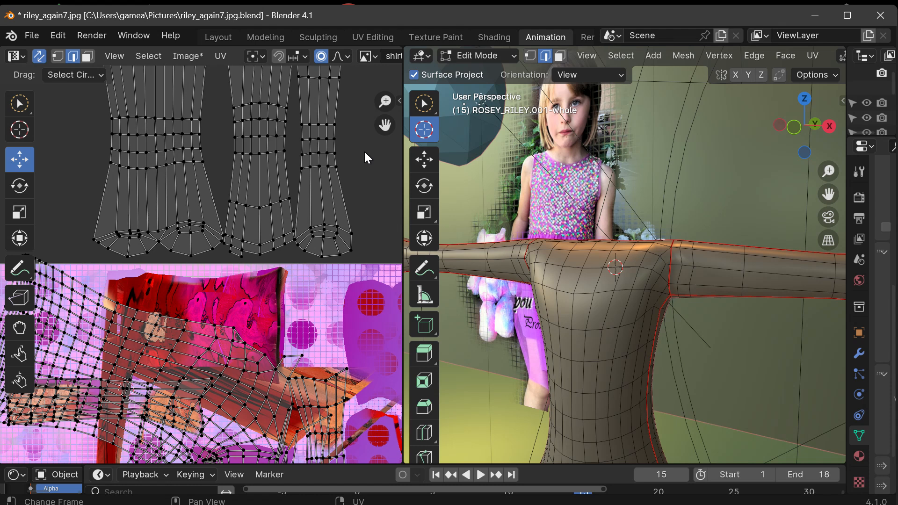
pyautogui.moveTo(369, 264); pyautogui.dragTo(370, 400)
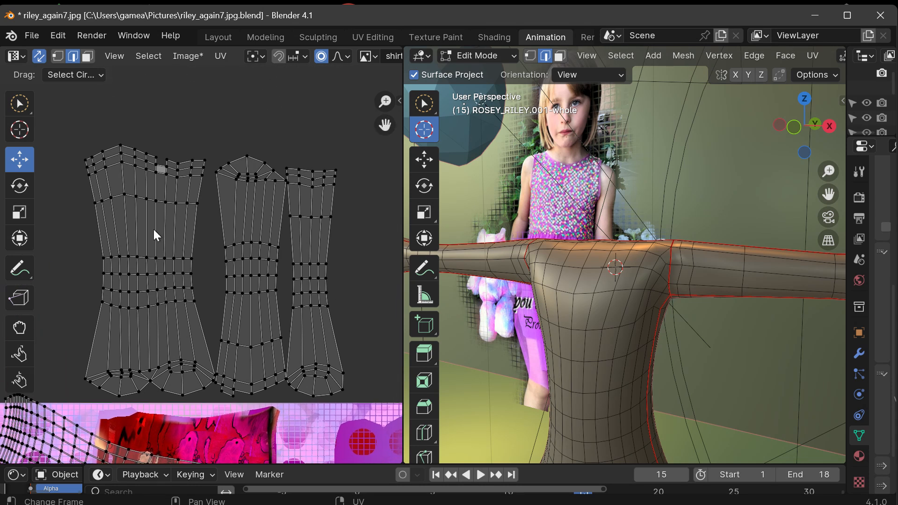
pyautogui.scroll(3, 153, 229)
pyautogui.scroll(-4, 154, 229)
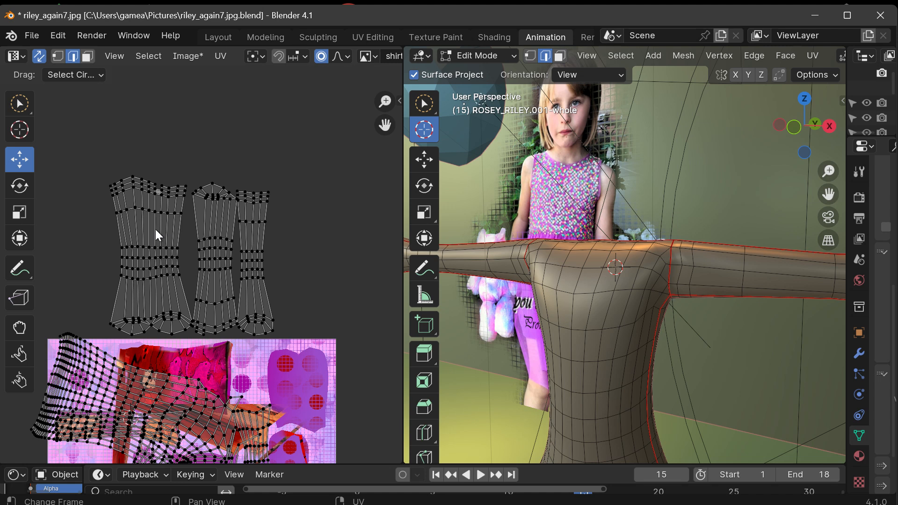
pyautogui.moveTo(385, 124); pyautogui.dragTo(419, 0)
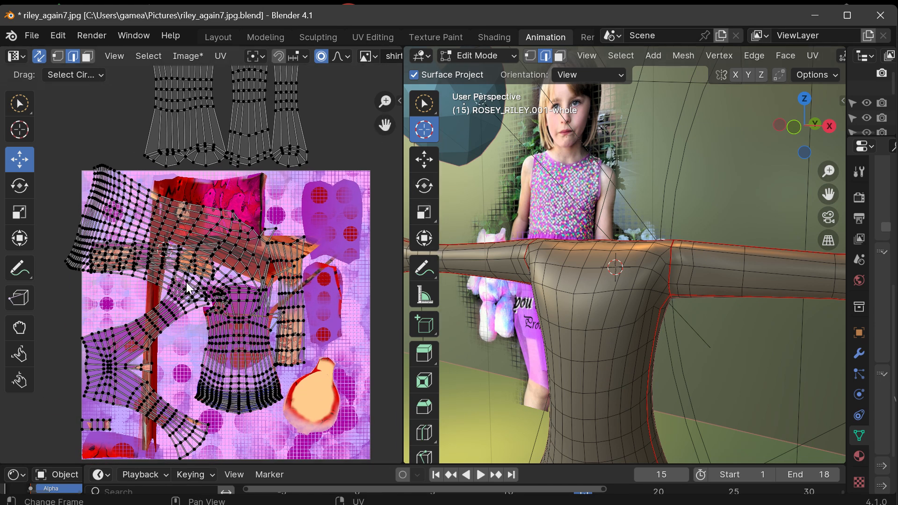
pyautogui.scroll(1, 224, 278)
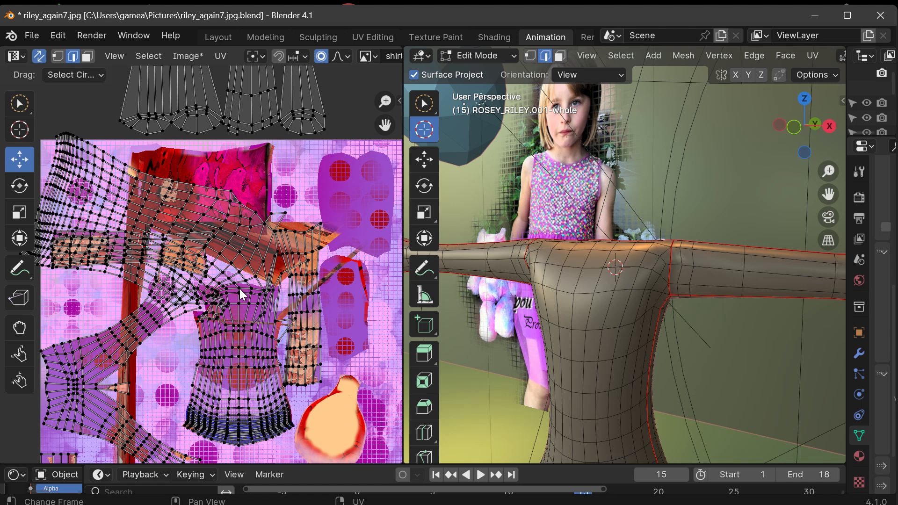
pyautogui.moveTo(401, 191); pyautogui.dragTo(464, 173)
pyautogui.moveTo(447, 124); pyautogui.dragTo(441, 65)
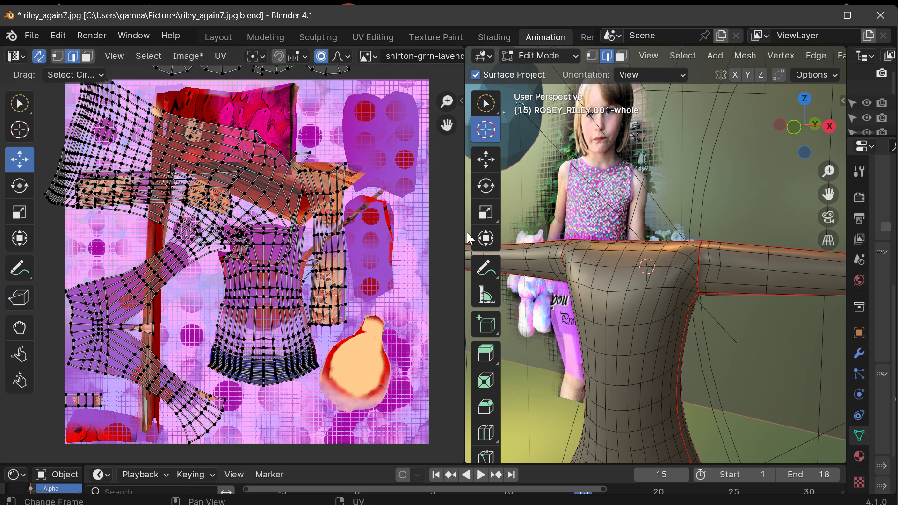
pyautogui.moveTo(461, 235); pyautogui.dragTo(348, 238)
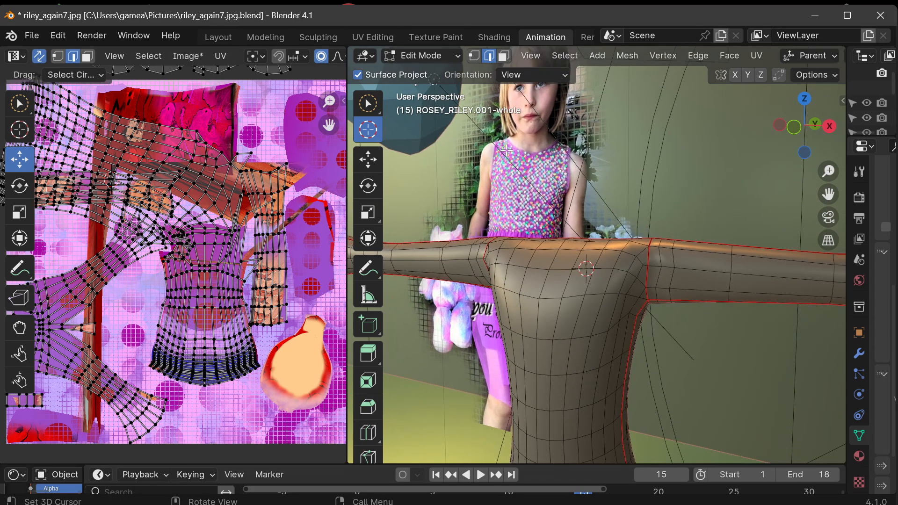
# Step: Select all geometry linked to the torso while in edge selection mode
pyautogui.moveTo(506, 150); pyautogui.dragTo(519, 164, button='middle')
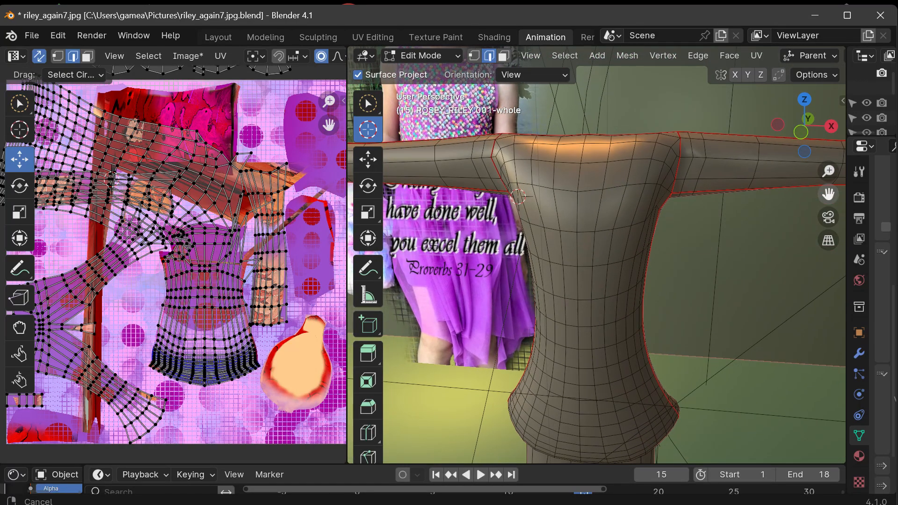
pyautogui.moveTo(828, 194); pyautogui.dragTo(834, 190)
pyautogui.moveTo(803, 141); pyautogui.dragTo(805, 124)
pyautogui.moveTo(828, 194); pyautogui.dragTo(811, 107)
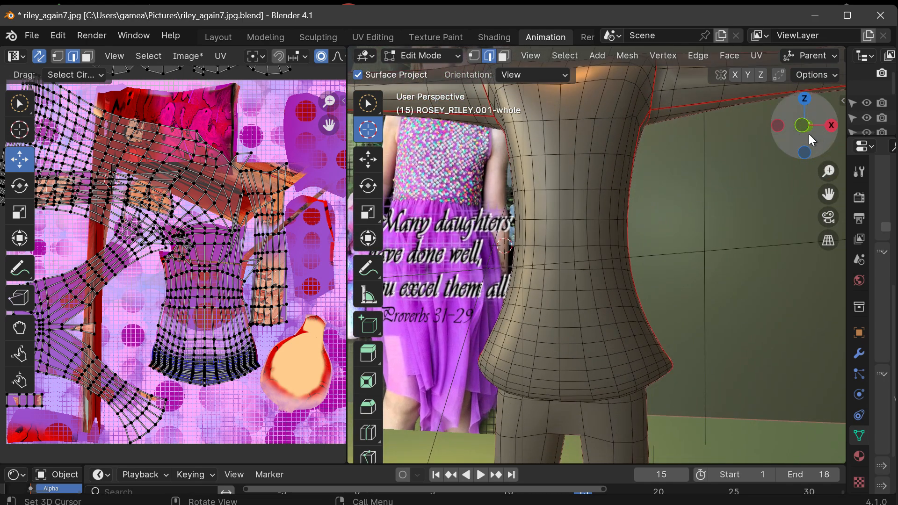
pyautogui.moveTo(811, 140); pyautogui.dragTo(752, 150)
pyautogui.moveTo(828, 194); pyautogui.dragTo(831, 279)
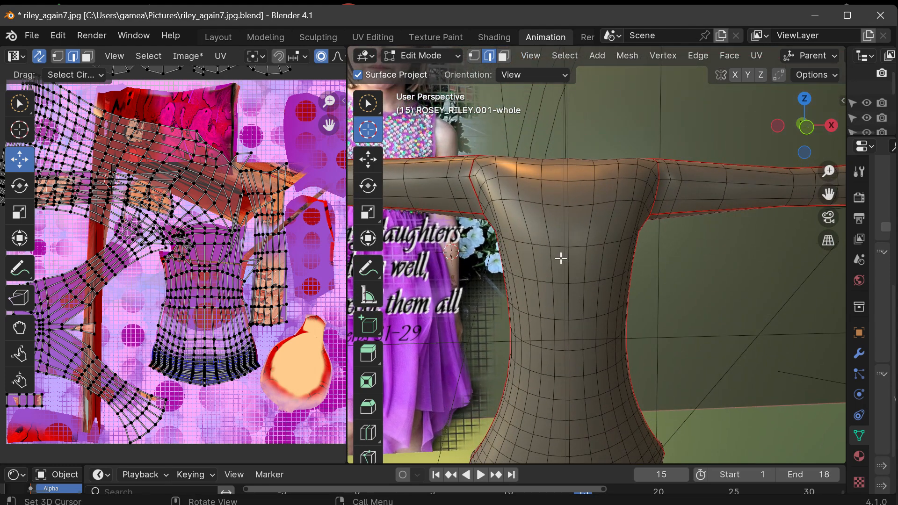
pyautogui.press('l')
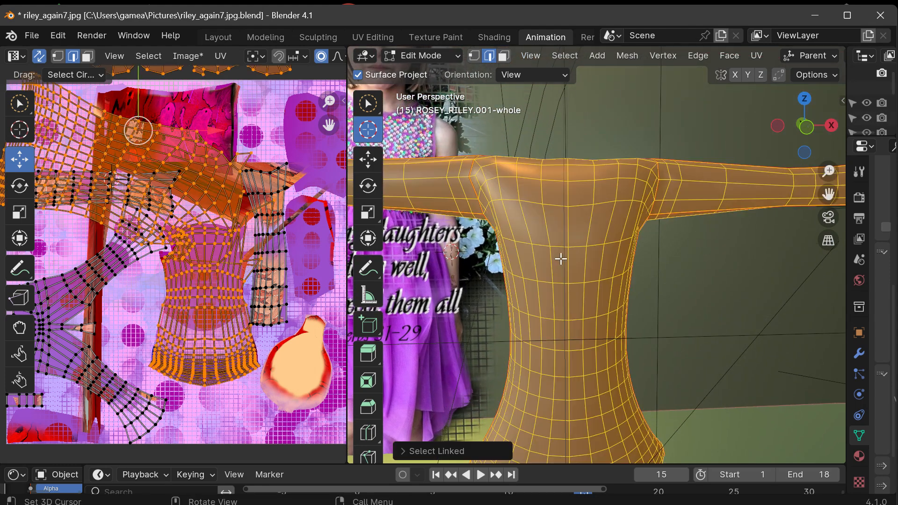
pyautogui.click(663, 247)
# Step: Switch to face selection with the circle select tool set to start a new selection, and clear the current selection
pyautogui.press('w')
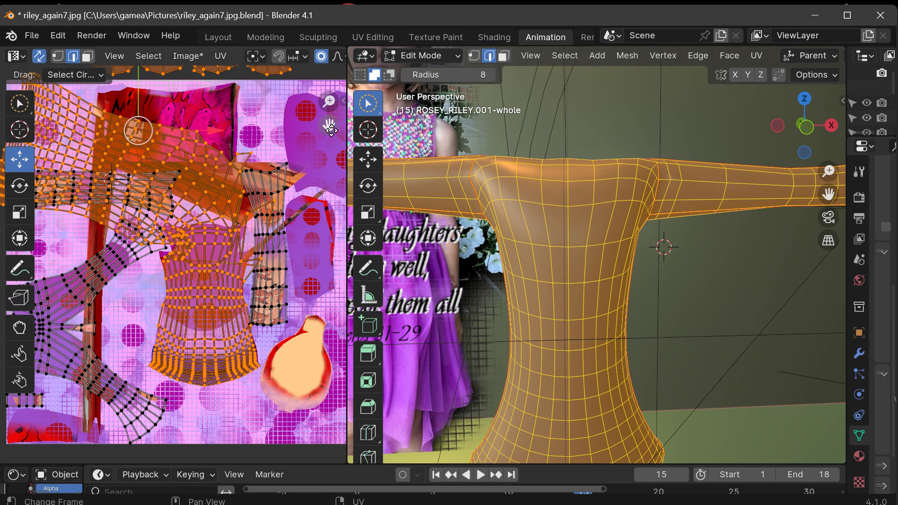
pyautogui.moveTo(329, 125); pyautogui.dragTo(329, 362)
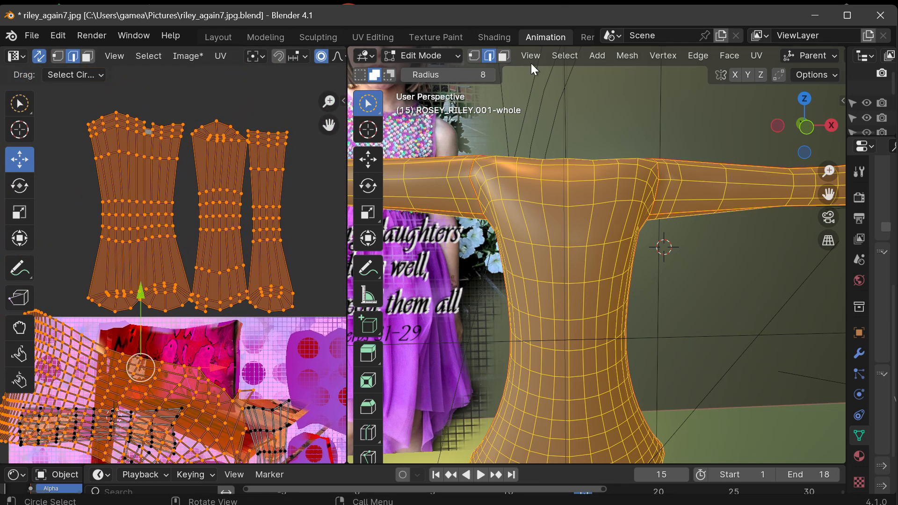
pyautogui.click(500, 57)
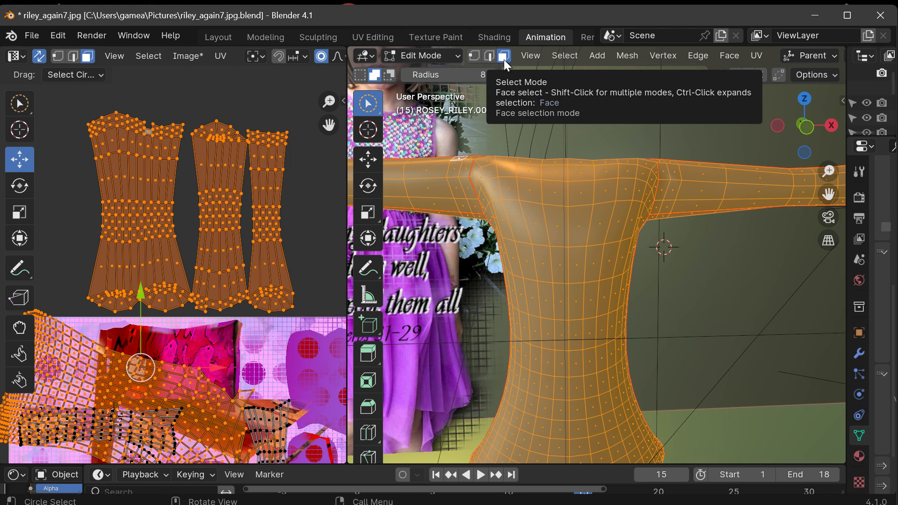
pyautogui.moveTo(806, 115); pyautogui.dragTo(761, 139)
pyautogui.moveTo(711, 158); pyautogui.dragTo(692, 164)
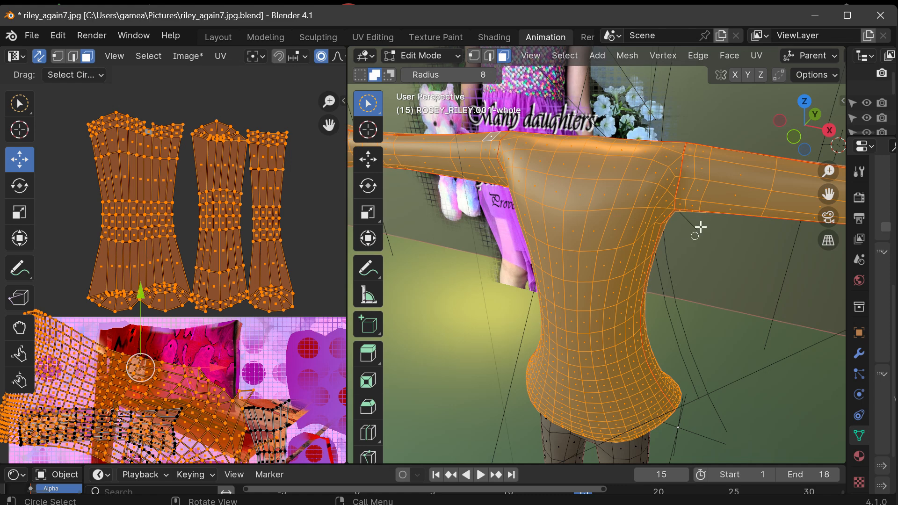
pyautogui.moveTo(809, 135); pyautogui.dragTo(775, 148)
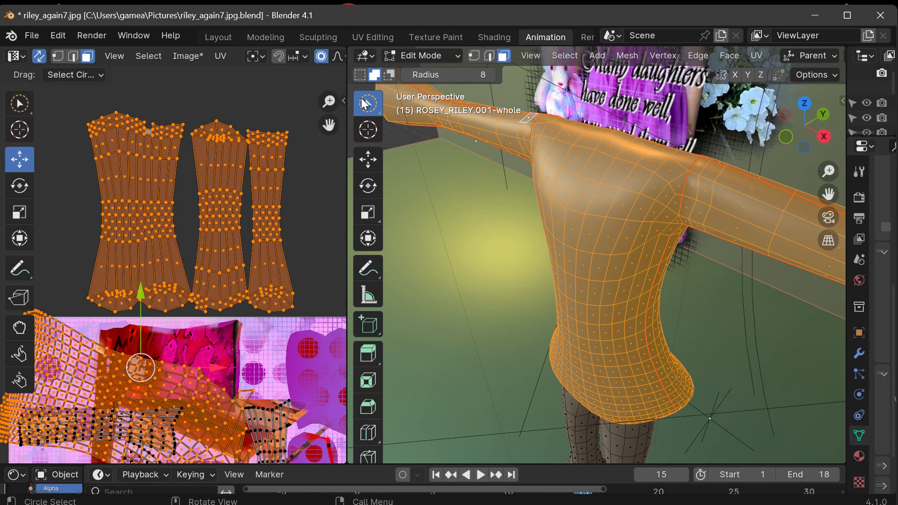
pyautogui.click(360, 75)
pyautogui.click(487, 267)
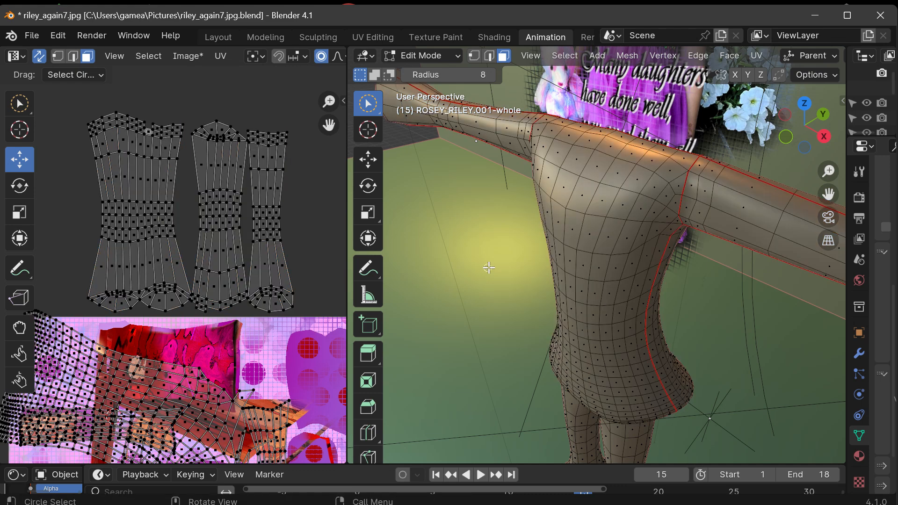
# Step: Select all linked faces of the torso panel bounded by the shoulder, arm-joint and side seams
pyautogui.moveTo(792, 133); pyautogui.dragTo(829, 131)
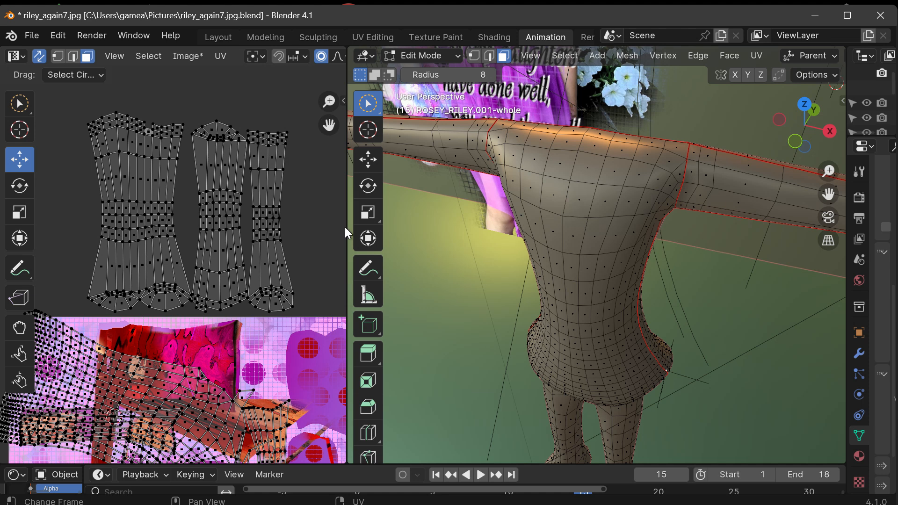
pyautogui.moveTo(345, 226); pyautogui.dragTo(305, 216)
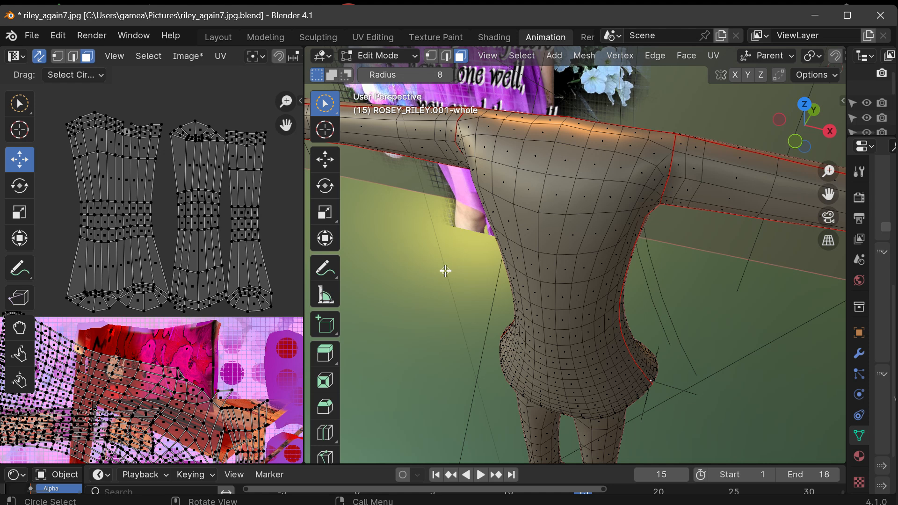
pyautogui.click(554, 259)
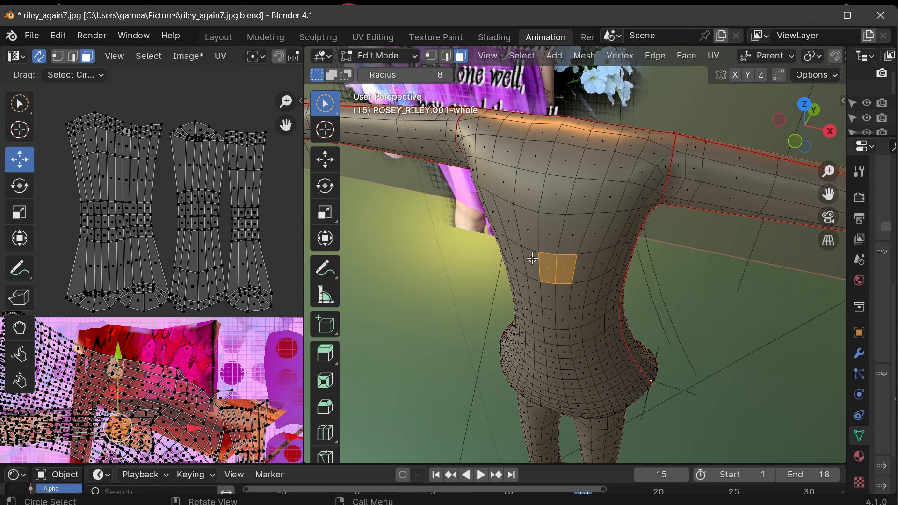
pyautogui.press('l')
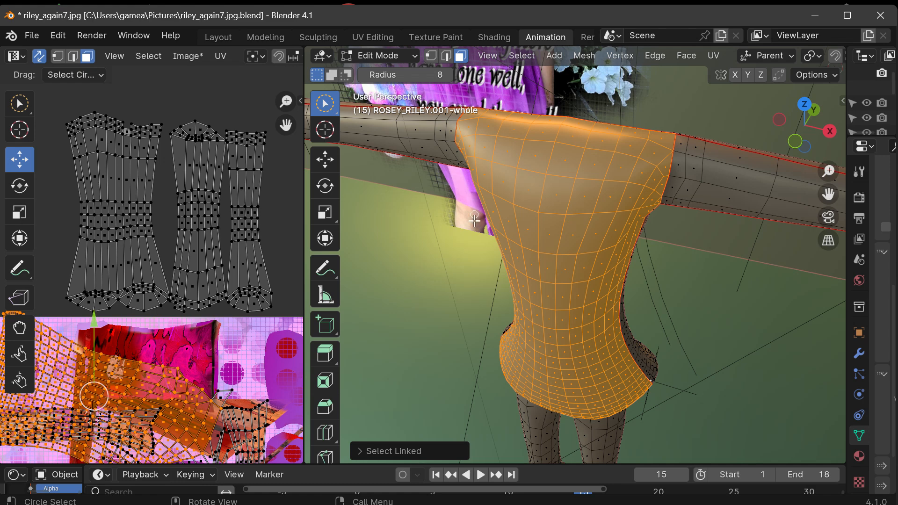
pyautogui.click(470, 292)
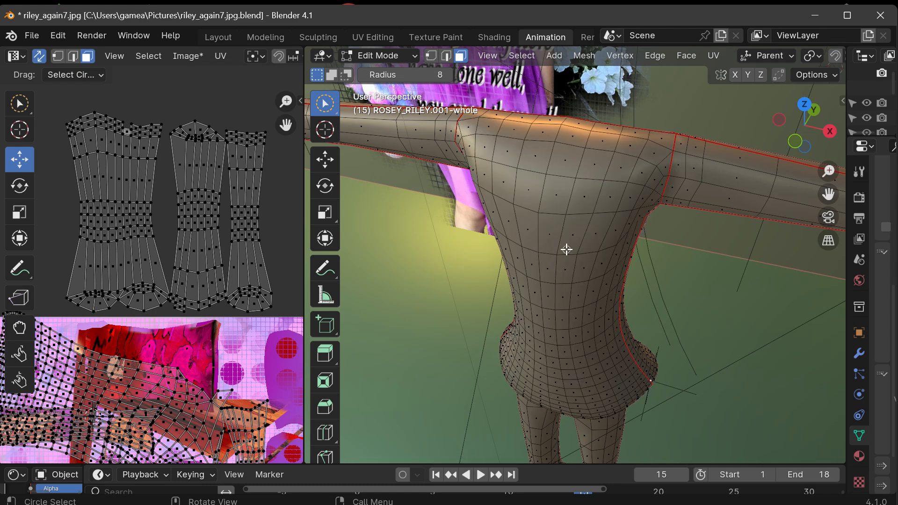
pyautogui.moveTo(802, 143)
pyautogui.mouseDown()
pyautogui.moveTo(837, 123)
pyautogui.moveTo(334, 96)
pyautogui.moveTo(716, 131)
pyautogui.moveTo(823, 119)
pyautogui.moveTo(724, 149)
pyautogui.moveTo(807, 138)
pyautogui.moveTo(797, 141)
pyautogui.mouseUp()
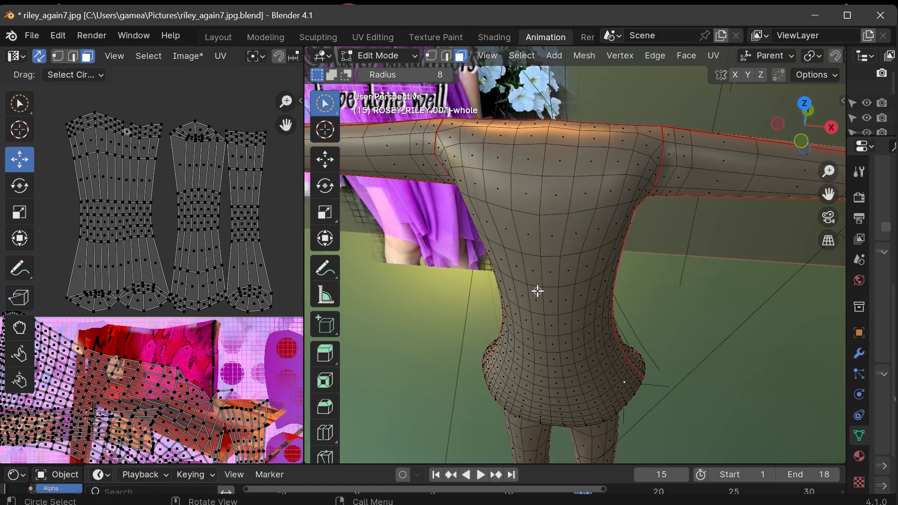
pyautogui.press('l')
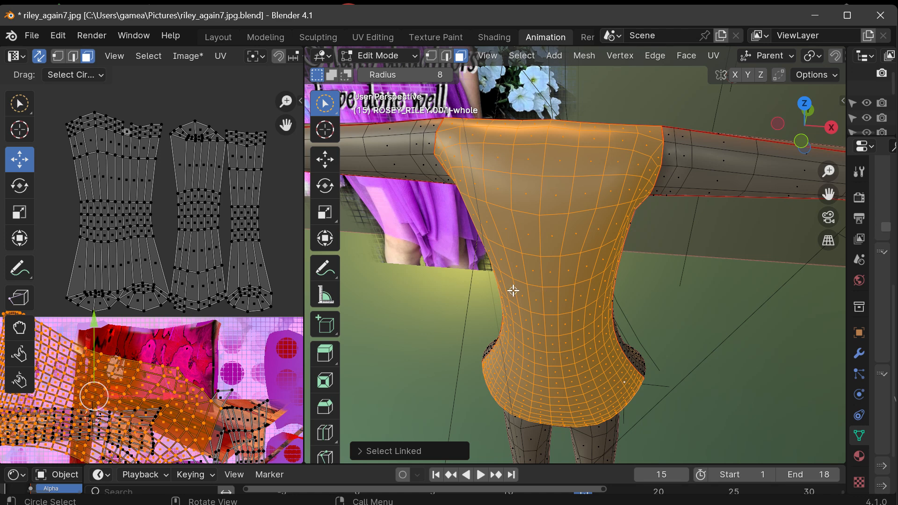
# Step: Clear the torso panel selection and select all geometry linked to the torso in edge selection mode
pyautogui.click(429, 282)
pyautogui.press('Escape')
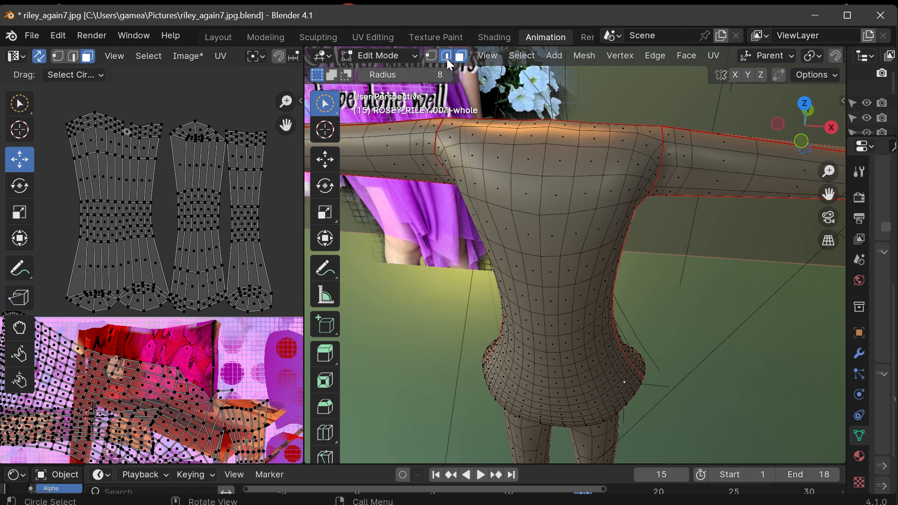
pyautogui.click(446, 56)
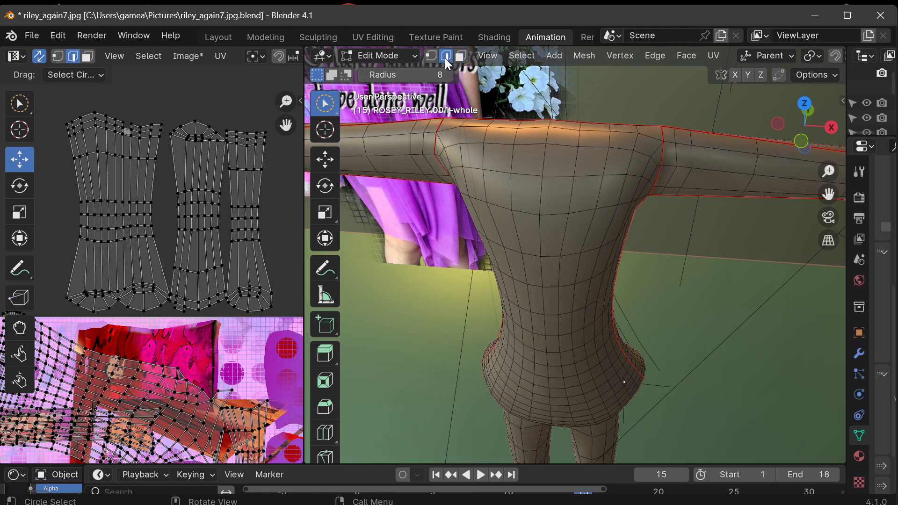
pyautogui.press('l')
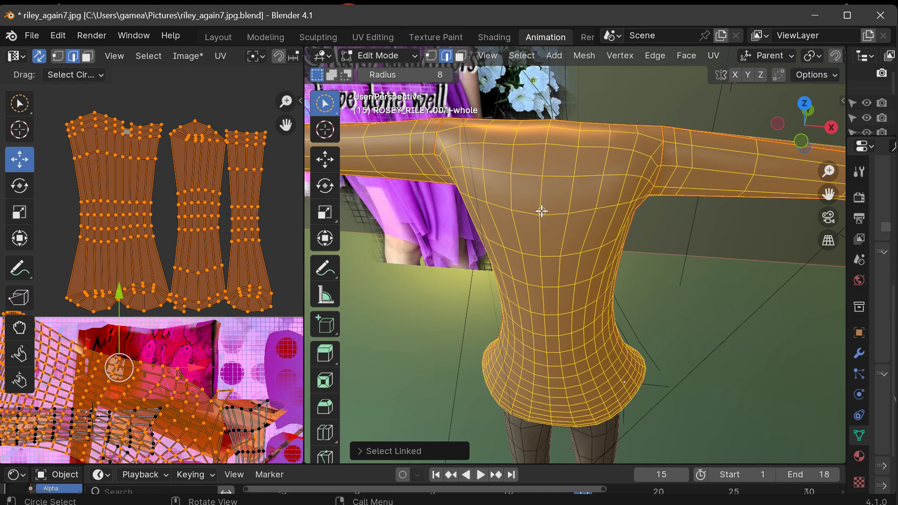
pyautogui.moveTo(541, 211); pyautogui.dragTo(393, 124, button='middle')
pyautogui.scroll(-4, 618, 230)
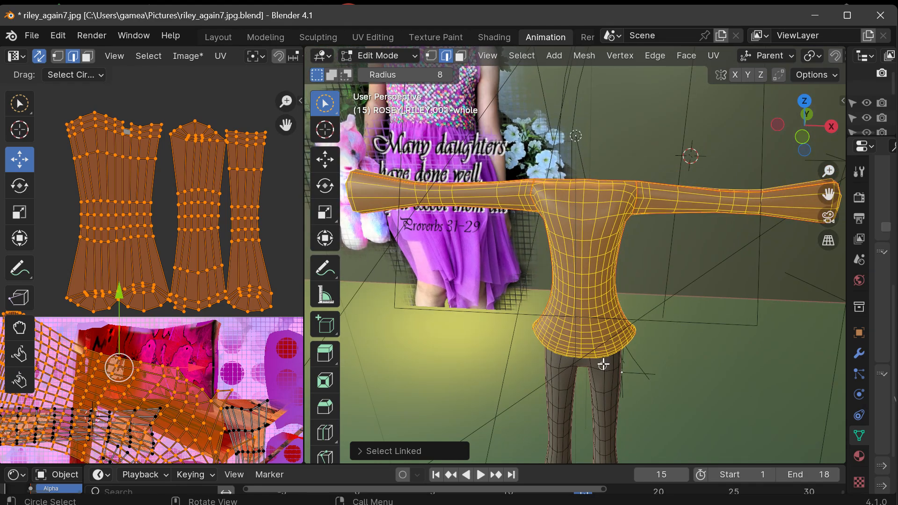
pyautogui.moveTo(786, 139); pyautogui.dragTo(580, 115)
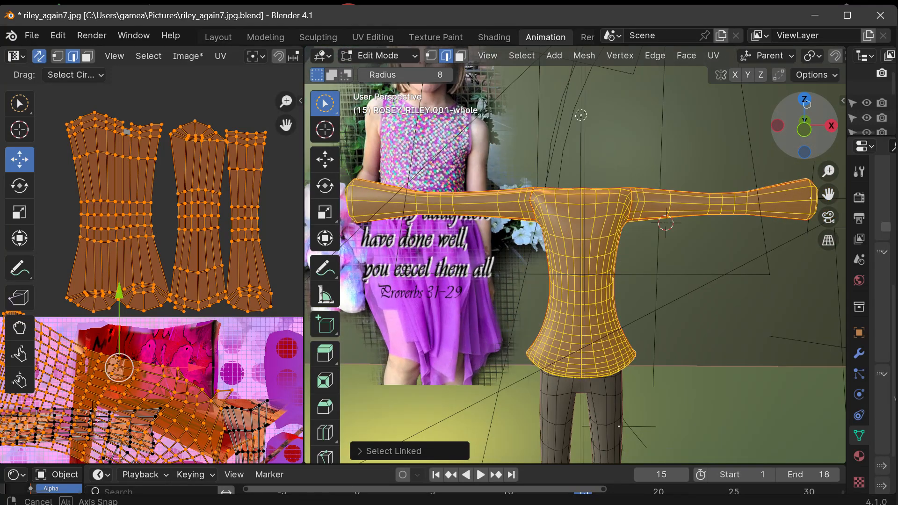
# Step: Switch to face selection, clear the current selection, and select all linked faces of the front torso panel
pyautogui.click(459, 56)
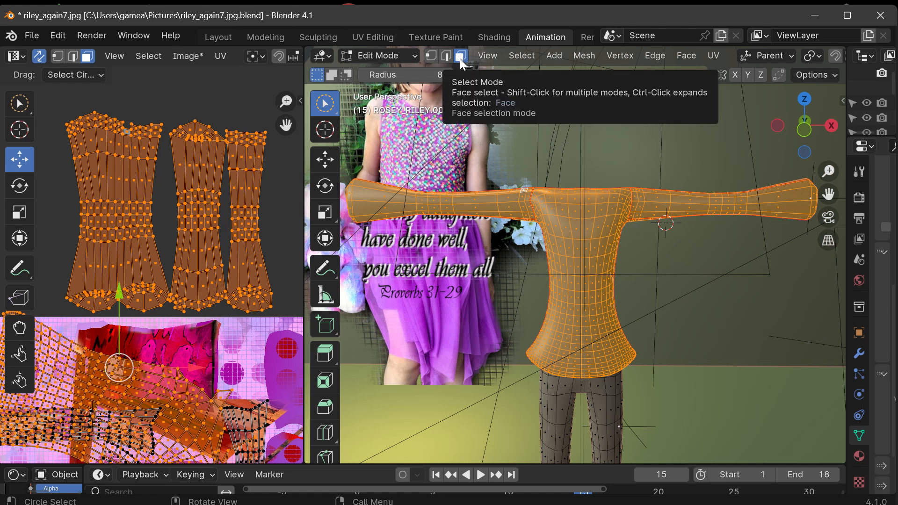
pyautogui.click(675, 320)
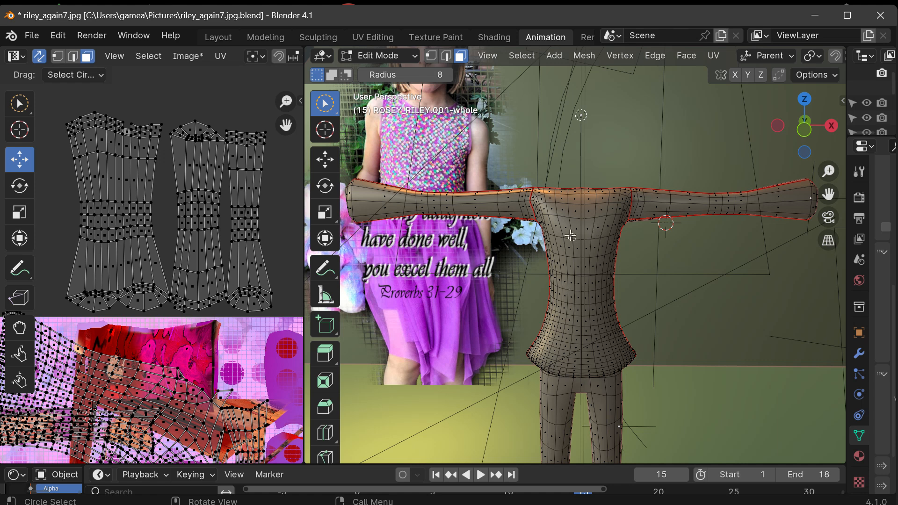
pyautogui.scroll(3, 582, 283)
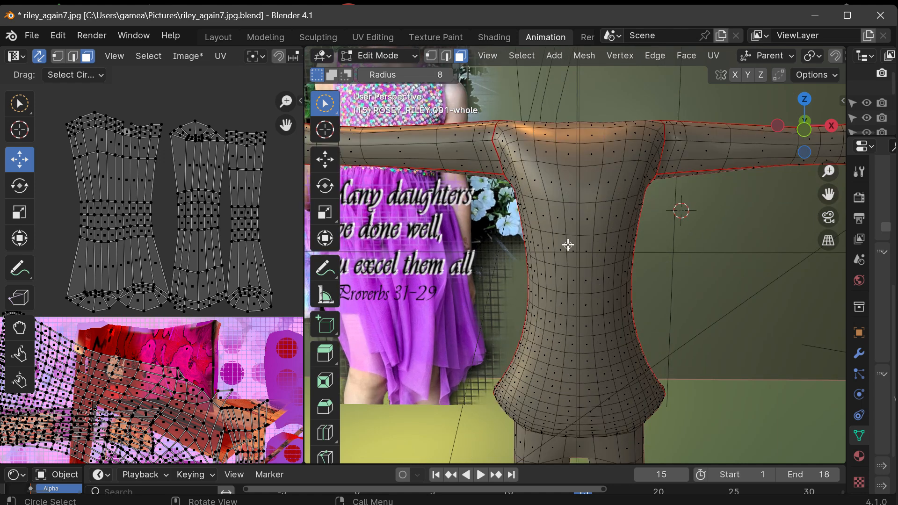
pyautogui.press('l')
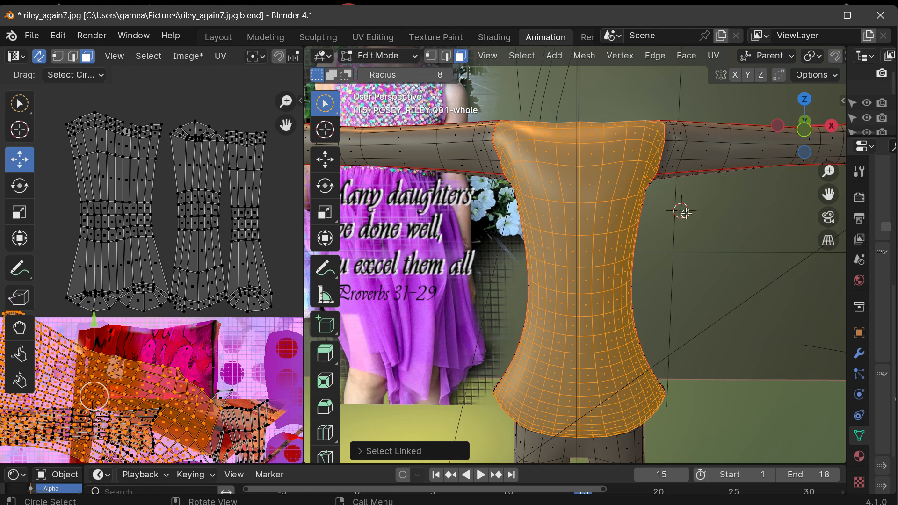
pyautogui.moveTo(816, 145); pyautogui.dragTo(722, 159)
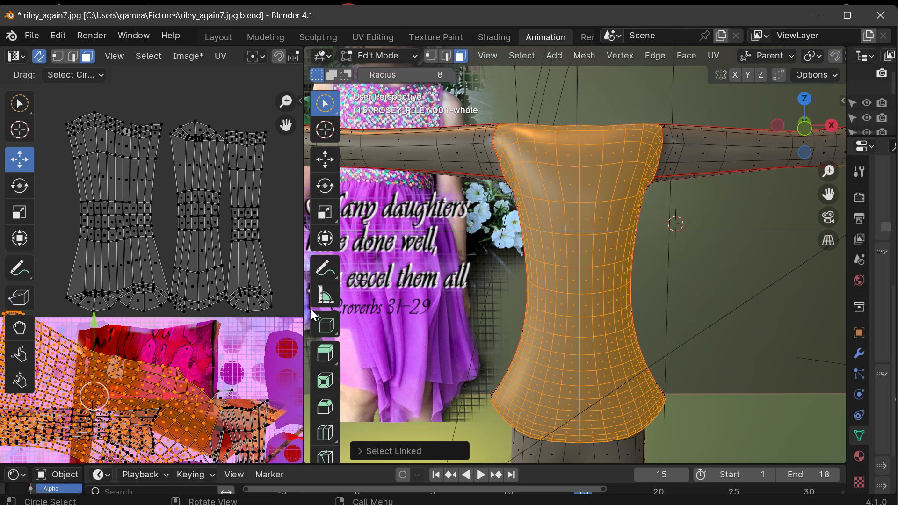
# Step: Examine the front torso panel's UV island over the shirt texture in a widened UV editor
pyautogui.scroll(-3, 279, 323)
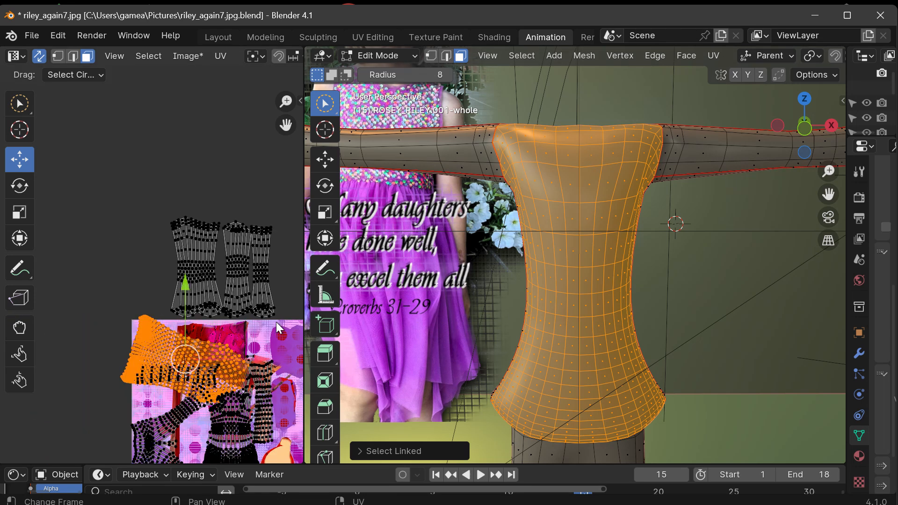
pyautogui.scroll(-1, 276, 322)
pyautogui.moveTo(280, 122); pyautogui.dragTo(220, 19)
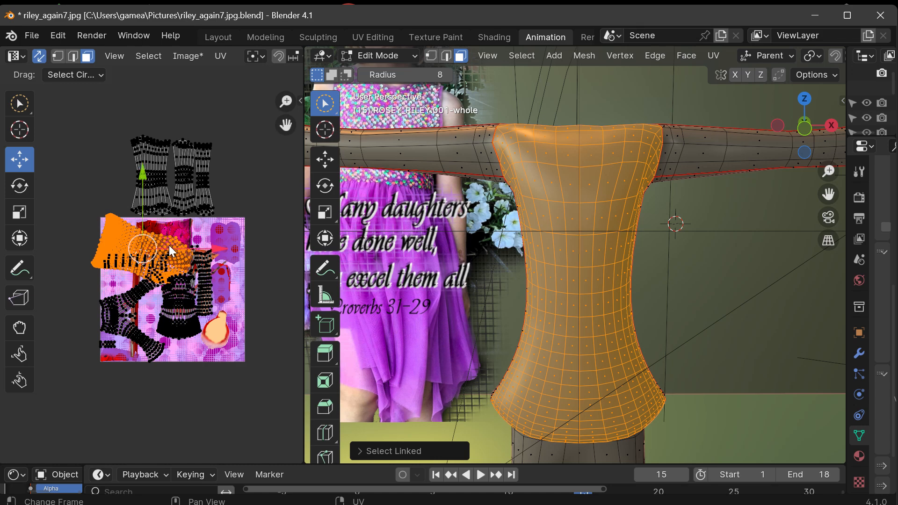
pyautogui.scroll(3, 170, 246)
pyautogui.scroll(-1, 214, 268)
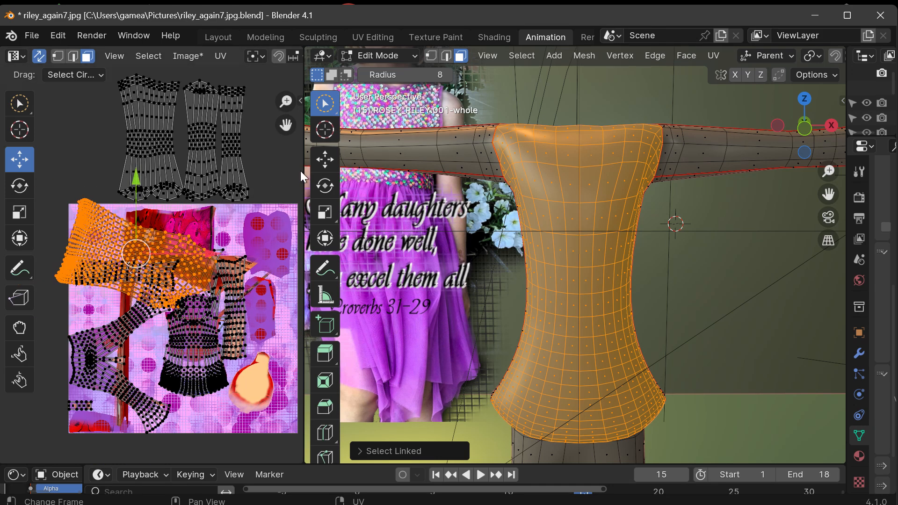
pyautogui.moveTo(300, 171); pyautogui.dragTo(371, 170)
pyautogui.scroll(3, 225, 256)
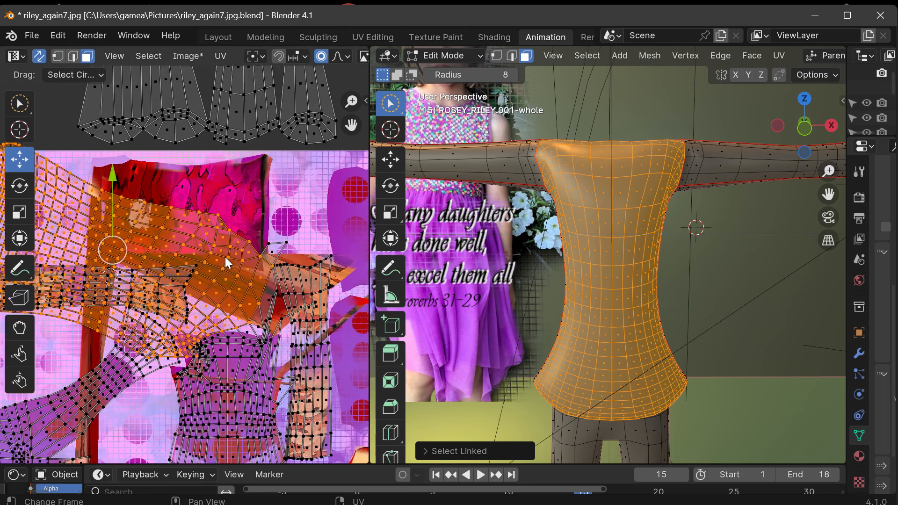
pyautogui.scroll(-2, 225, 257)
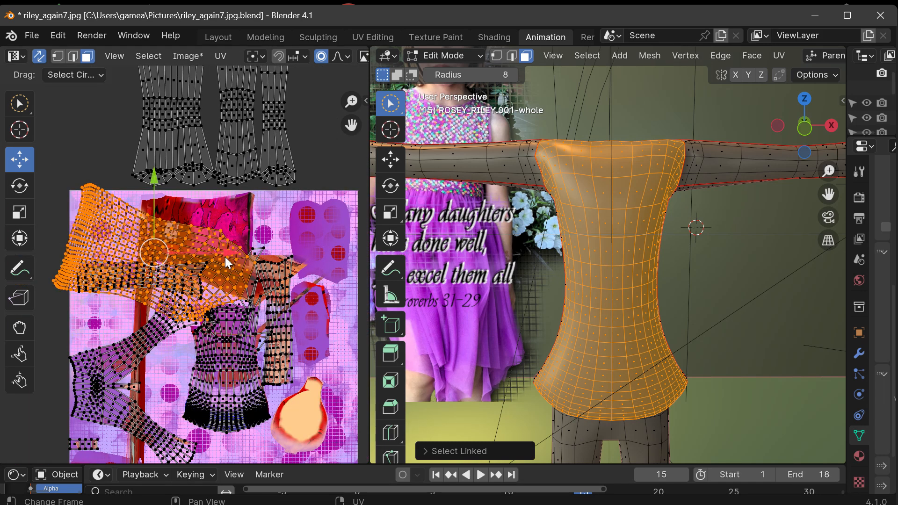
# Step: Unwrap the selected front torso faces with Project from View, facing the torso straight on
pyautogui.moveTo(809, 138); pyautogui.dragTo(750, 131)
pyautogui.click(778, 57)
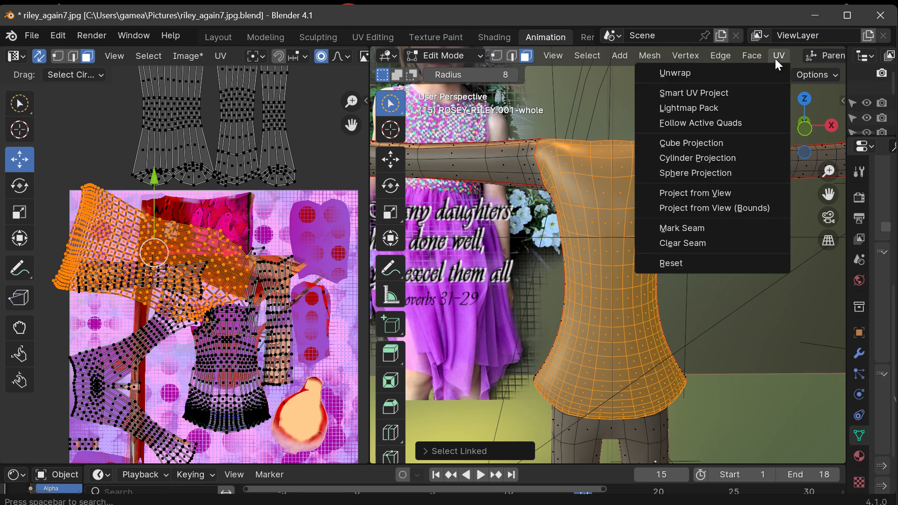
pyautogui.click(775, 58)
pyautogui.click(776, 55)
pyautogui.click(706, 194)
pyautogui.scroll(4, 276, 355)
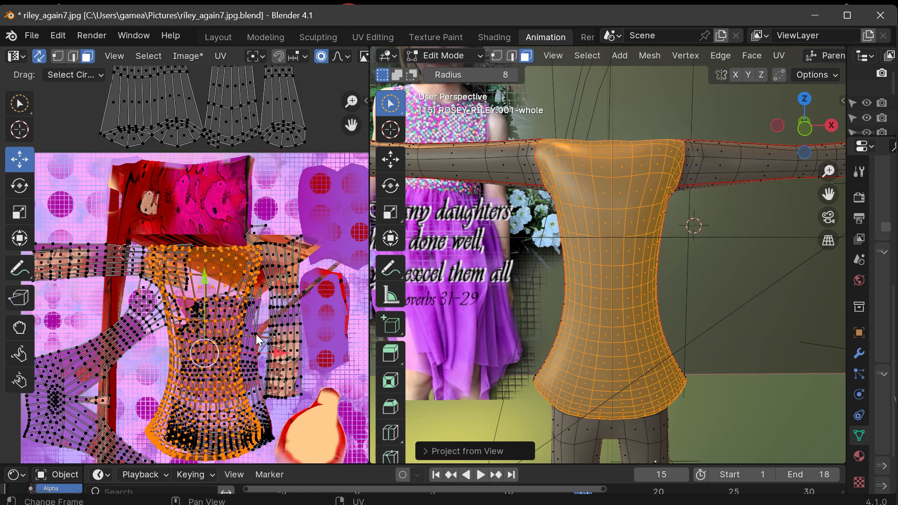
# Step: Move the projected torso island up along Y, off the shirt texture and level with the islands above it
pyautogui.moveTo(353, 126)
pyautogui.mouseDown()
pyautogui.moveTo(362, 52)
pyautogui.moveTo(354, 35)
pyautogui.moveTo(351, 124)
pyautogui.mouseUp()
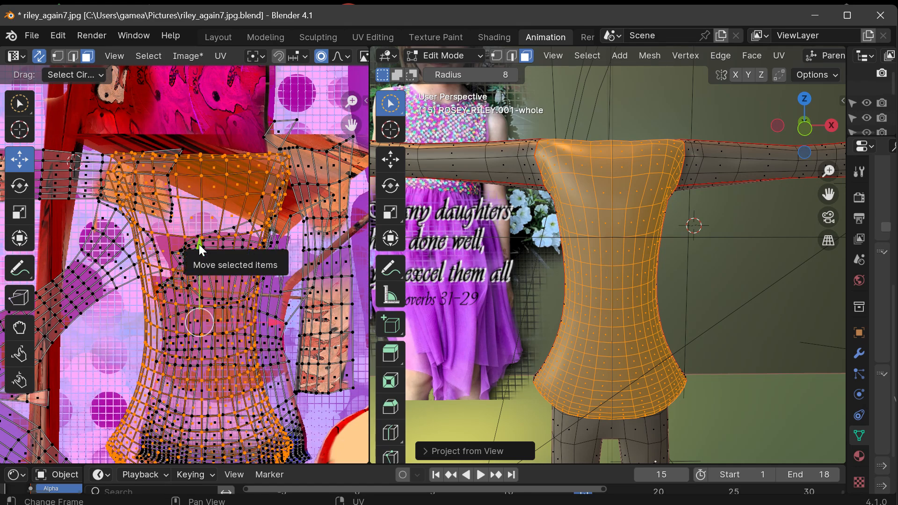
pyautogui.moveTo(199, 244); pyautogui.dragTo(214, 75)
pyautogui.scroll(-2, 284, 186)
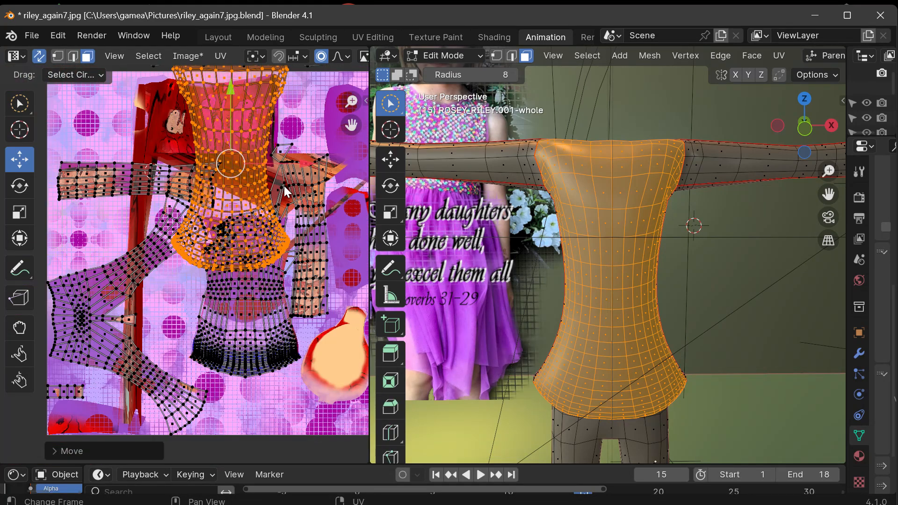
pyautogui.moveTo(351, 124); pyautogui.dragTo(335, 290)
pyautogui.moveTo(214, 253); pyautogui.dragTo(243, 460)
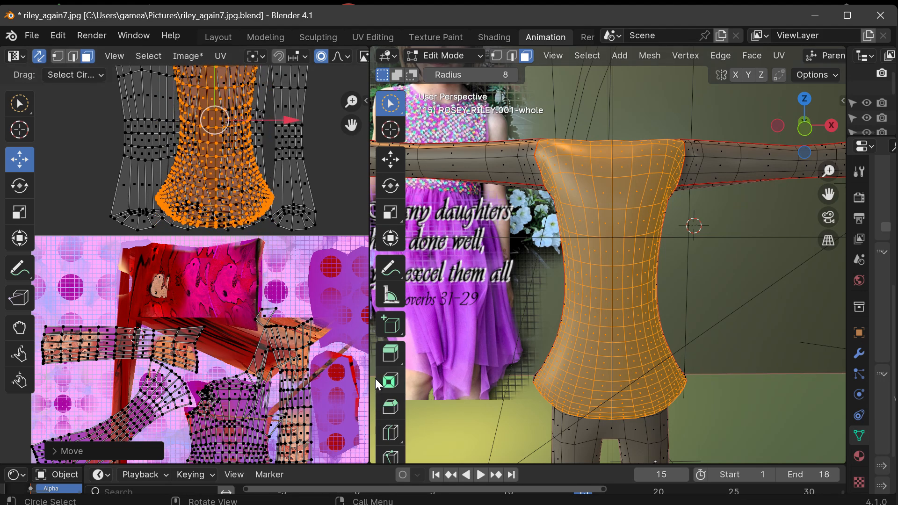
# Step: Move the torso island about -0.47 along X to stand clear beside the other islands above the texture
pyautogui.moveTo(369, 378); pyautogui.dragTo(494, 378)
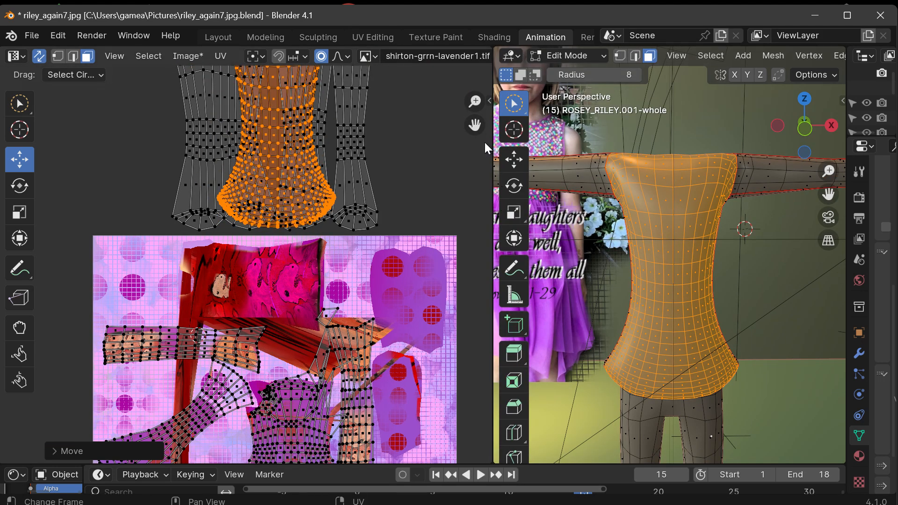
pyautogui.moveTo(476, 123); pyautogui.dragTo(504, 268)
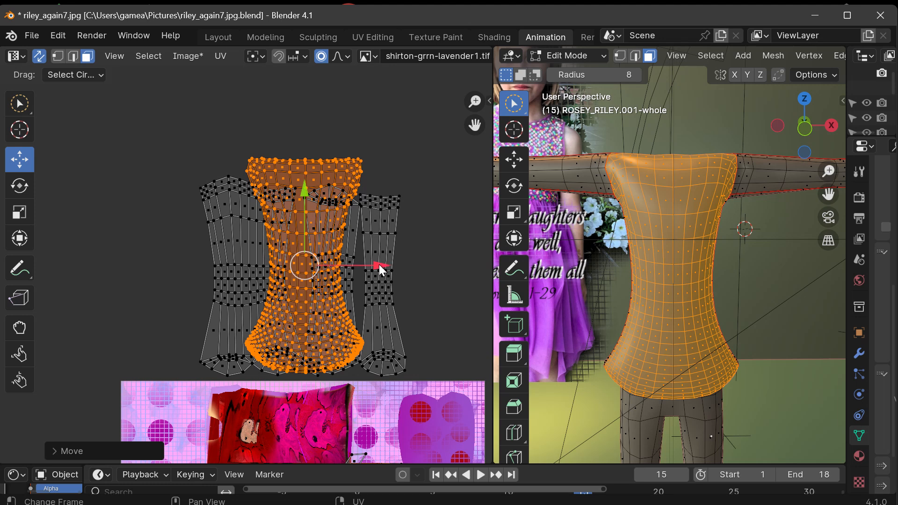
pyautogui.moveTo(379, 265); pyautogui.dragTo(207, 285)
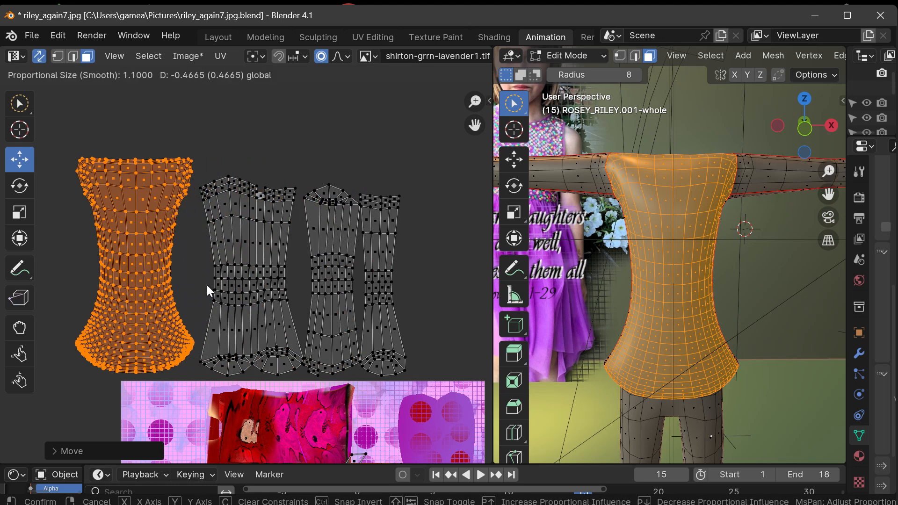
# Step: Examine the remaining body UV islands overlapping on the shirt texture and compare them with the torso mesh
pyautogui.scroll(-2, 379, 346)
pyautogui.moveTo(474, 123); pyautogui.dragTo(440, 0)
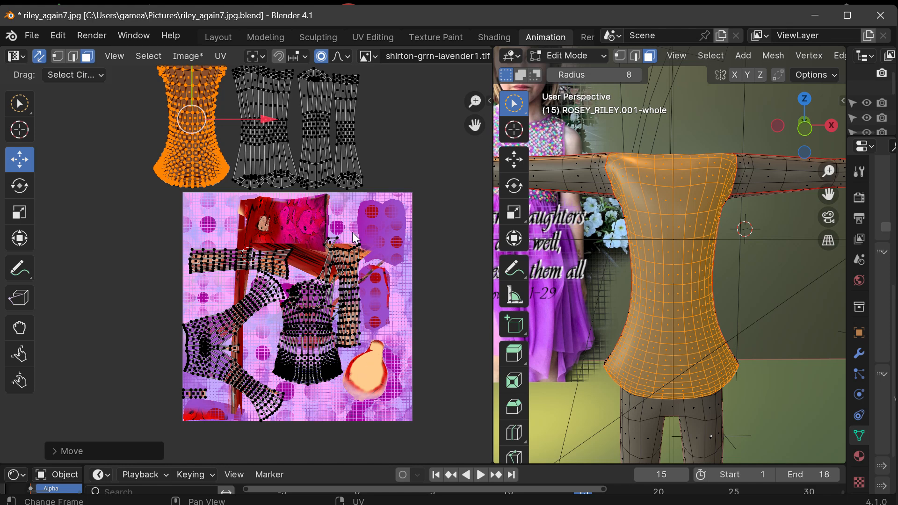
pyautogui.scroll(4, 301, 287)
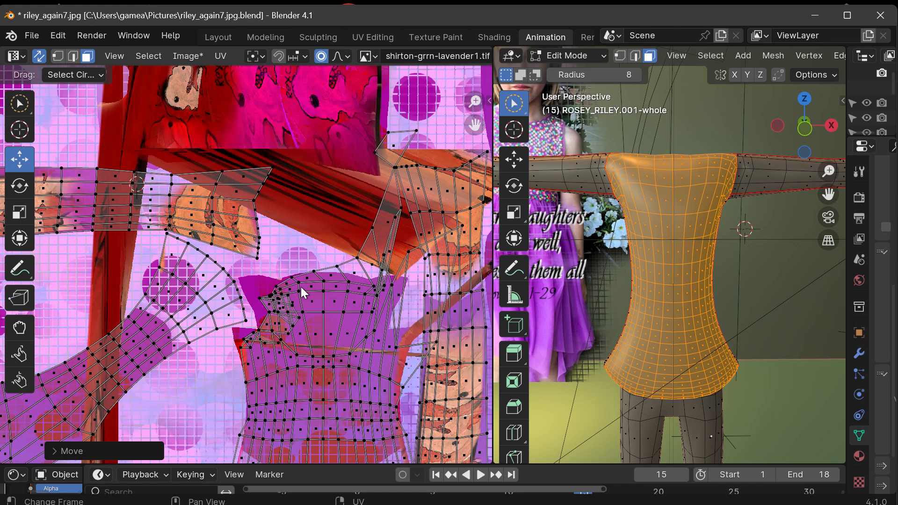
pyautogui.scroll(-2, 301, 287)
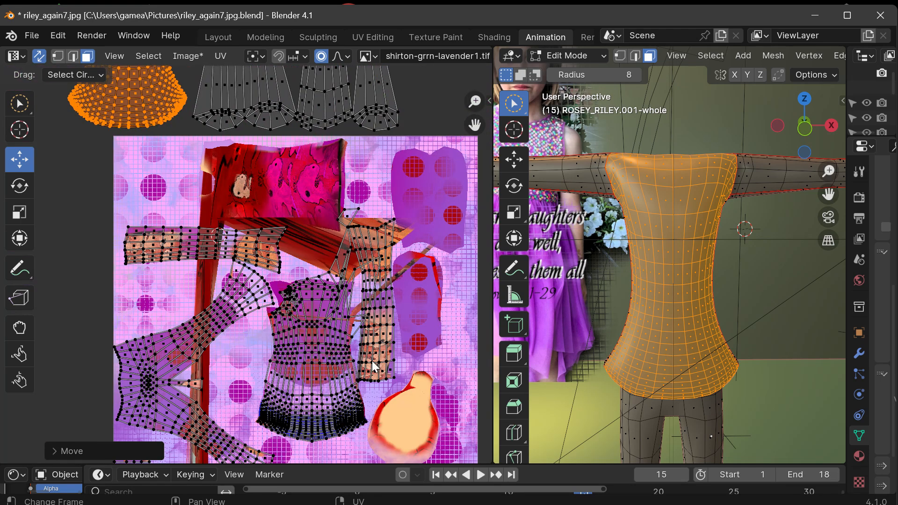
pyautogui.scroll(-2, 393, 193)
pyautogui.scroll(2, 394, 193)
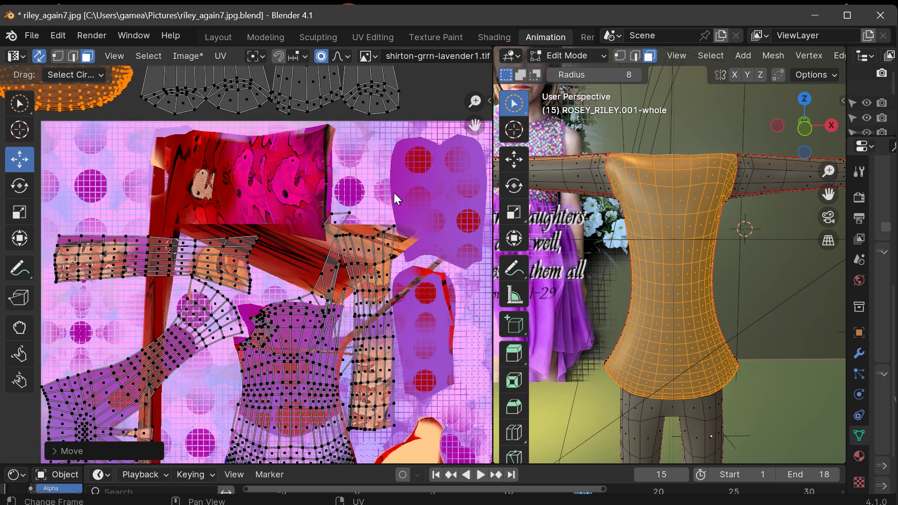
pyautogui.scroll(-1, 393, 193)
pyautogui.moveTo(475, 125); pyautogui.dragTo(441, 143)
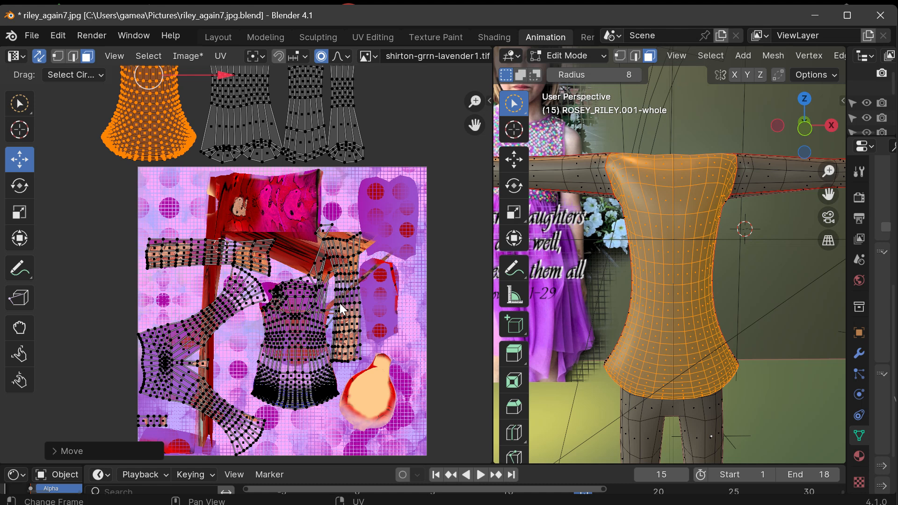
pyautogui.moveTo(475, 124)
pyautogui.mouseDown()
pyautogui.moveTo(461, 130)
pyautogui.moveTo(465, 121)
pyautogui.moveTo(465, 131)
pyautogui.mouseUp()
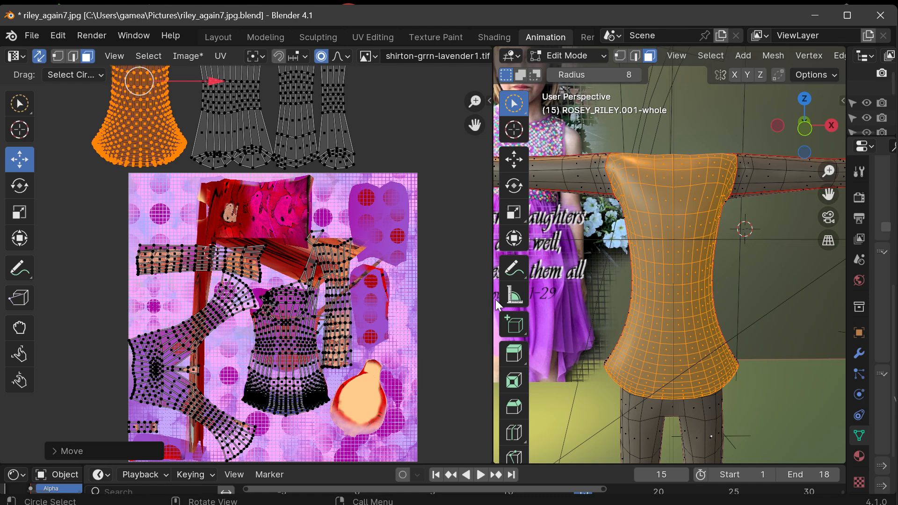
pyautogui.moveTo(494, 305); pyautogui.dragTo(378, 311)
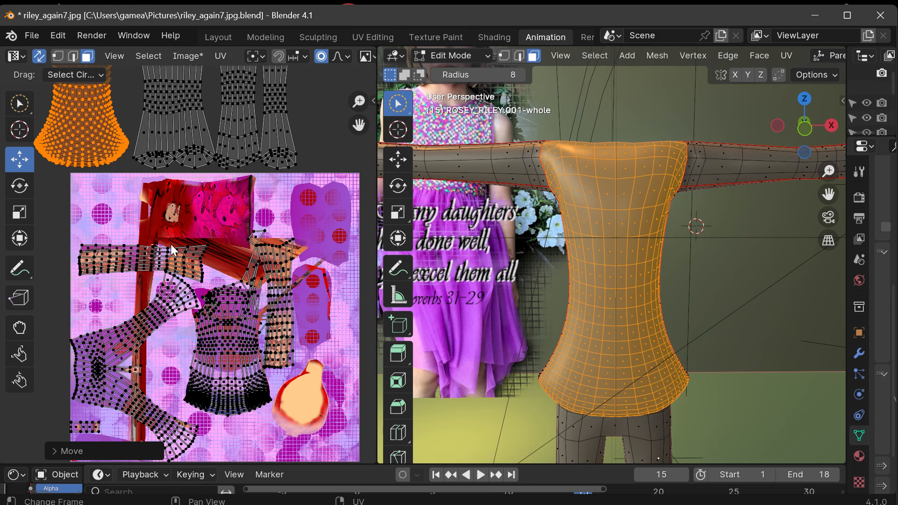
pyautogui.scroll(3, 245, 338)
pyautogui.scroll(-3, 244, 337)
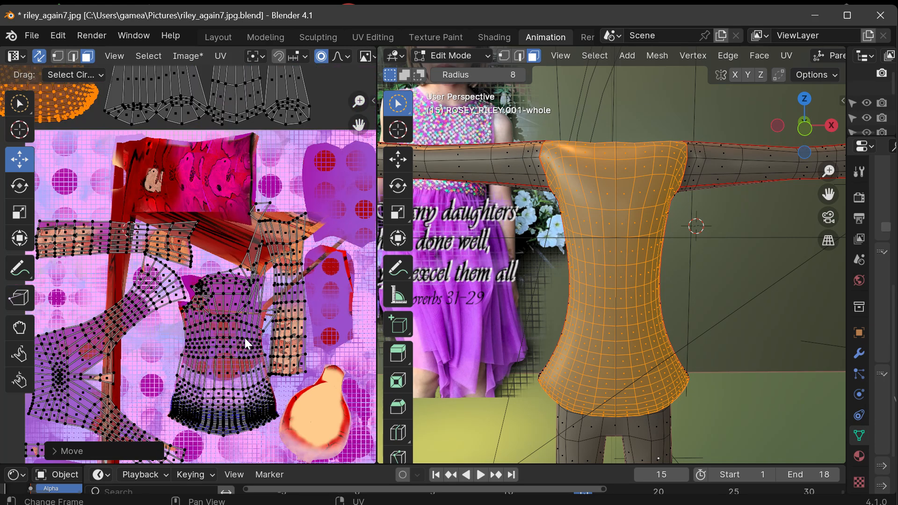
pyautogui.moveTo(792, 148)
pyautogui.mouseDown()
pyautogui.moveTo(431, 158)
pyautogui.moveTo(802, 151)
pyautogui.mouseUp()
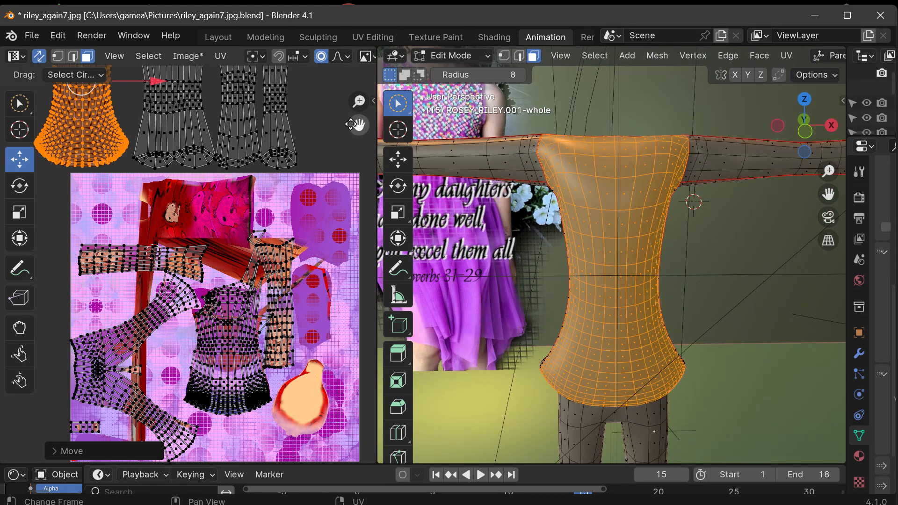
pyautogui.moveTo(359, 125); pyautogui.dragTo(360, 144)
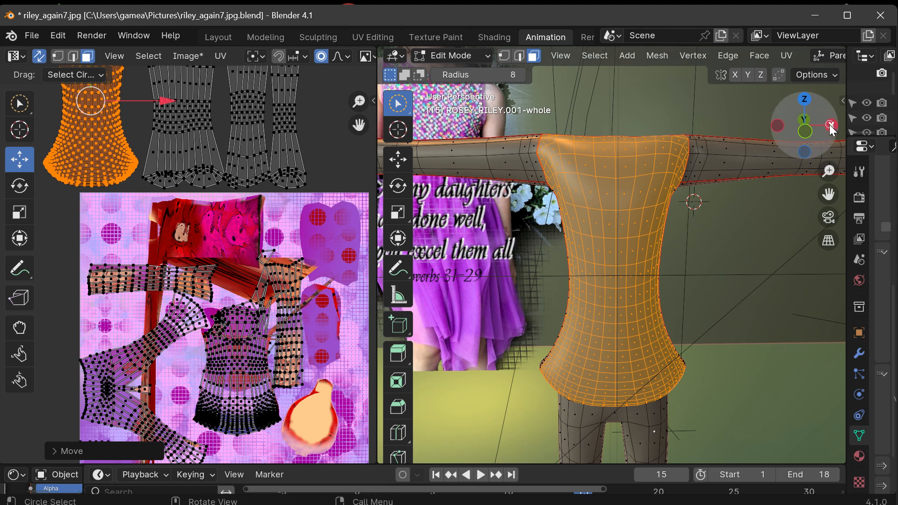
# Step: Bring the back of the torso into view and clear the front panel selection
pyautogui.moveTo(805, 125); pyautogui.dragTo(786, 122)
pyautogui.moveTo(735, 147); pyautogui.dragTo(483, 145)
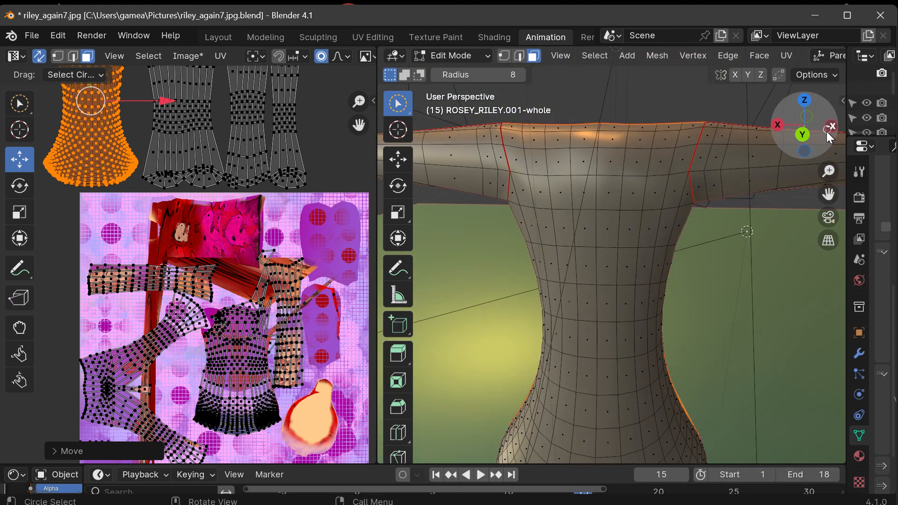
pyautogui.click(733, 286)
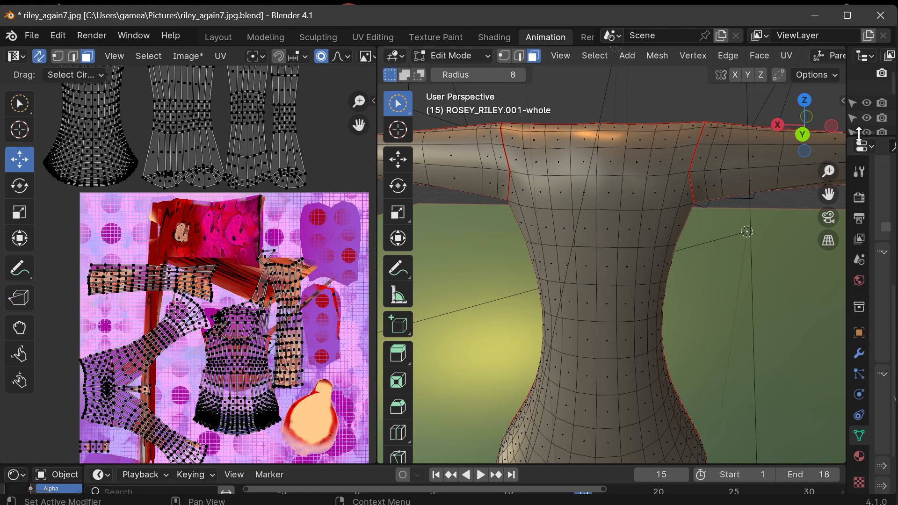
# Step: Examine the seam lines around the back of the torso and shoulders against the whole body
pyautogui.moveTo(814, 138); pyautogui.dragTo(826, 140)
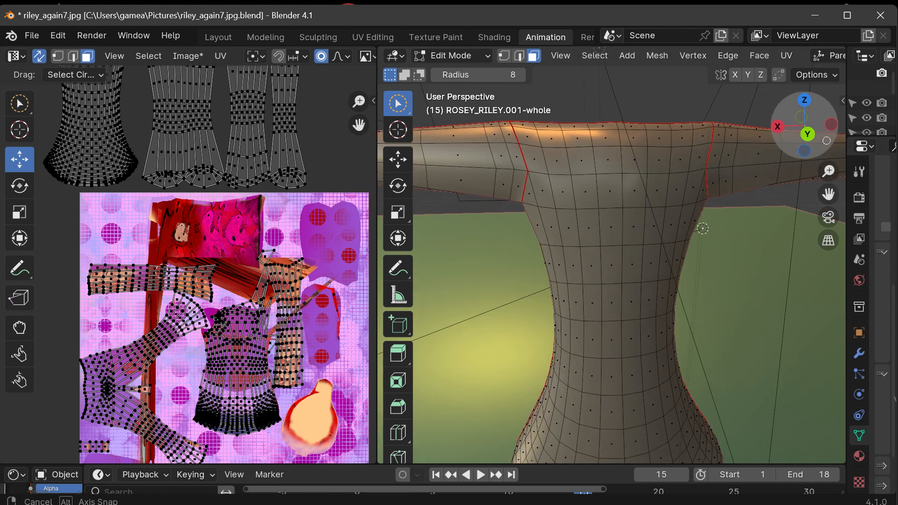
pyautogui.scroll(-8, 701, 211)
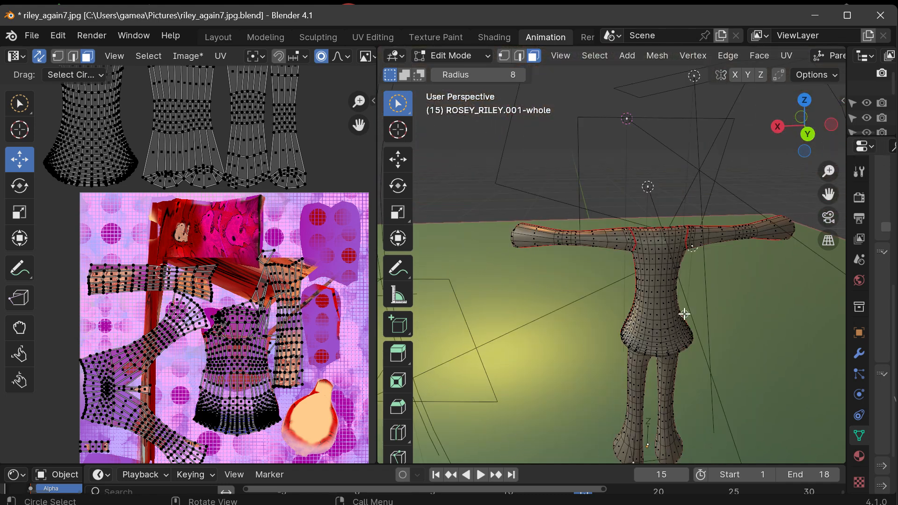
pyautogui.scroll(8, 685, 313)
pyautogui.scroll(-6, 722, 264)
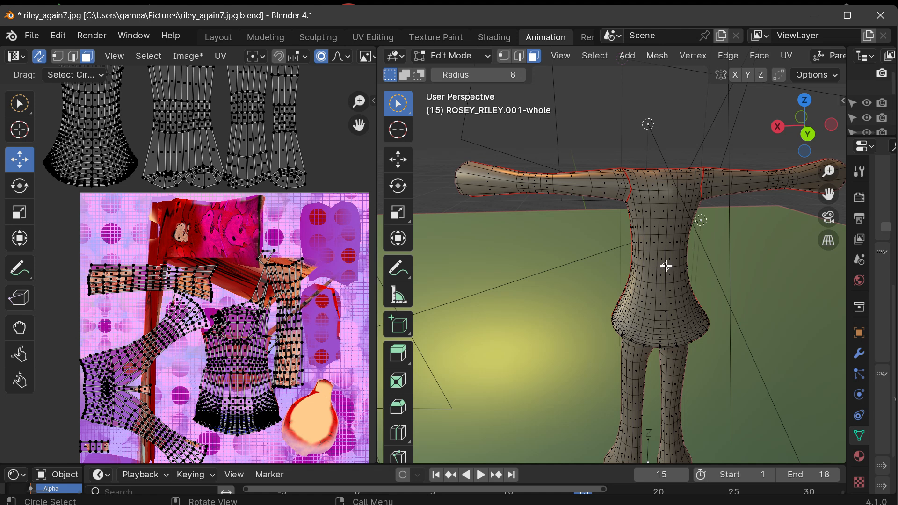
# Step: Inspect the character in back and front orthographic views, comparing the front with its perspective view
pyautogui.click(809, 140)
pyautogui.scroll(-8, 722, 229)
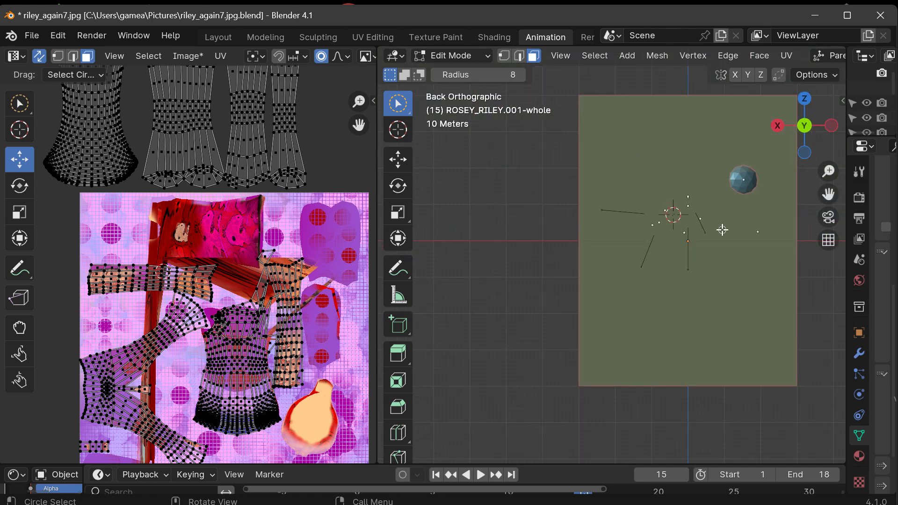
pyautogui.scroll(3, 723, 229)
pyautogui.click(804, 125)
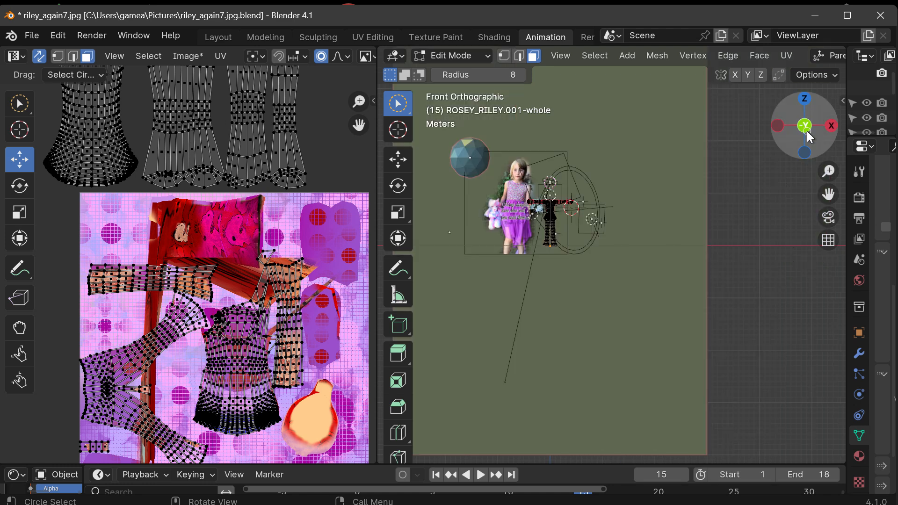
pyautogui.scroll(10, 575, 238)
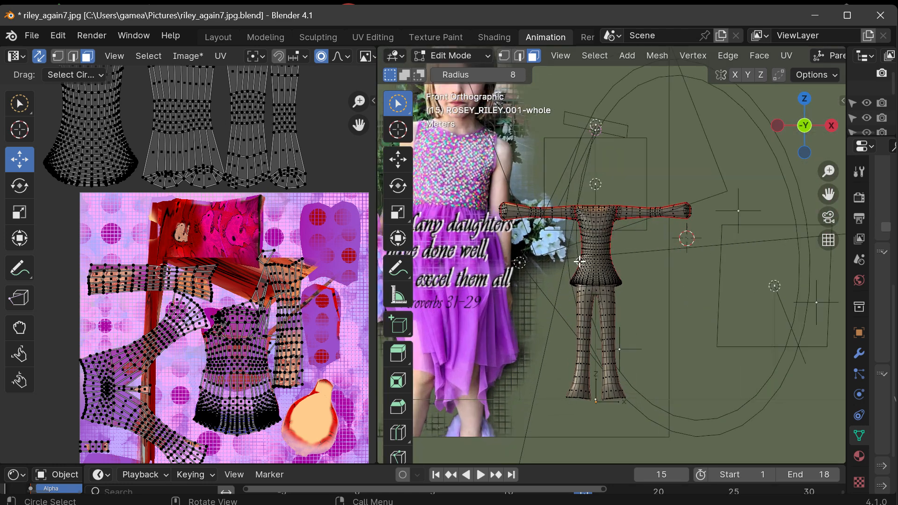
pyautogui.moveTo(827, 194); pyautogui.dragTo(850, 145)
pyautogui.click(828, 241)
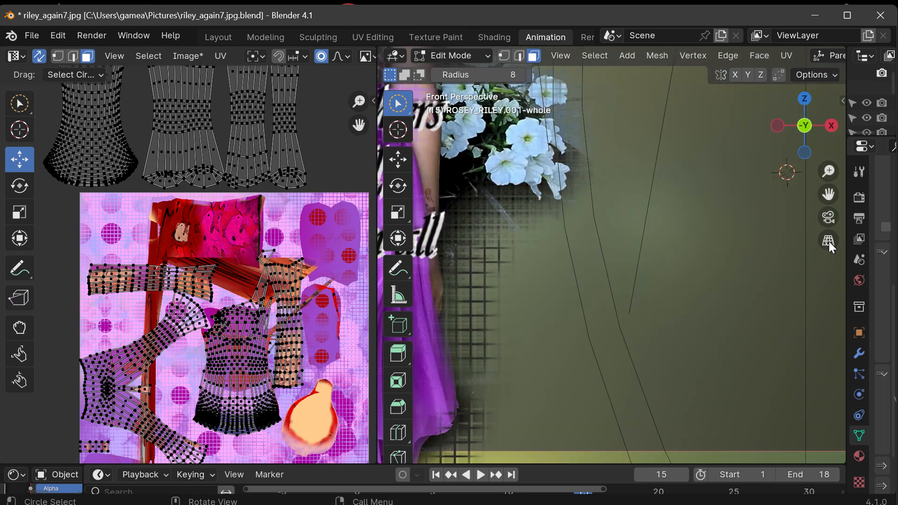
pyautogui.scroll(-6, 734, 296)
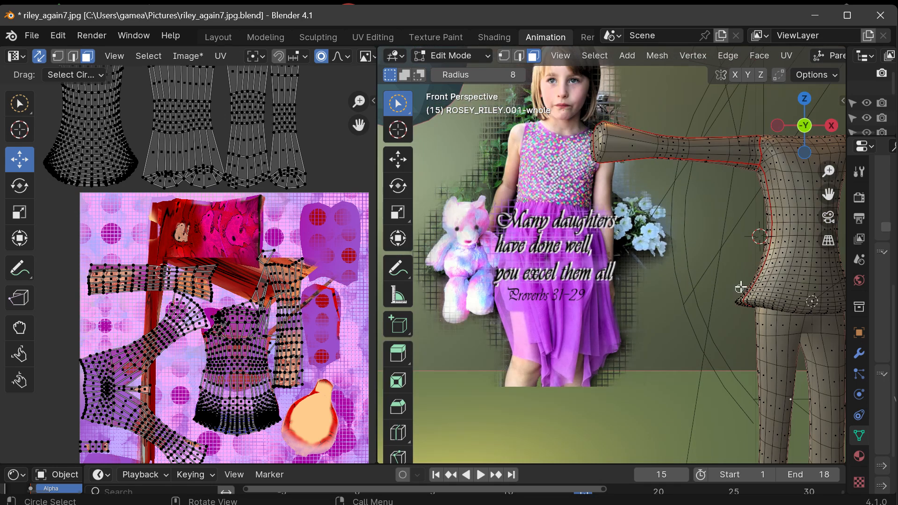
pyautogui.moveTo(826, 193); pyautogui.dragTo(755, 173)
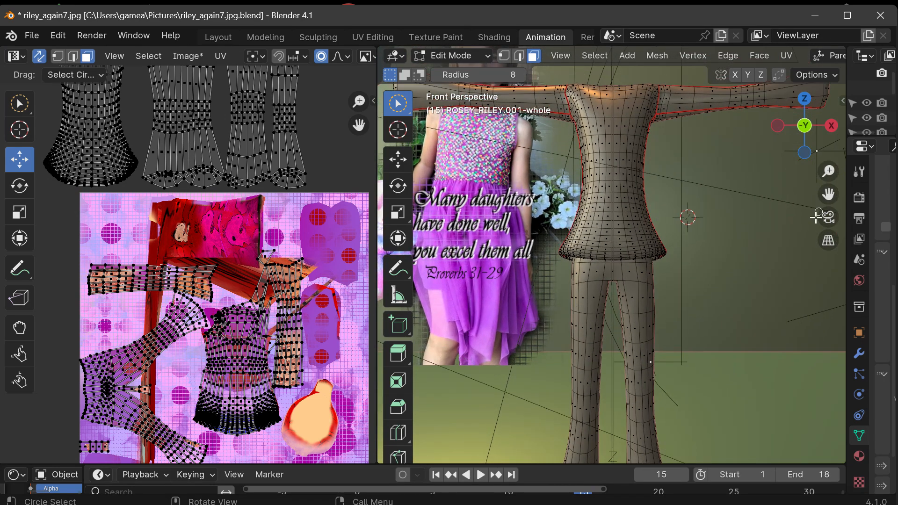
pyautogui.scroll(-1, 795, 251)
pyautogui.click(828, 241)
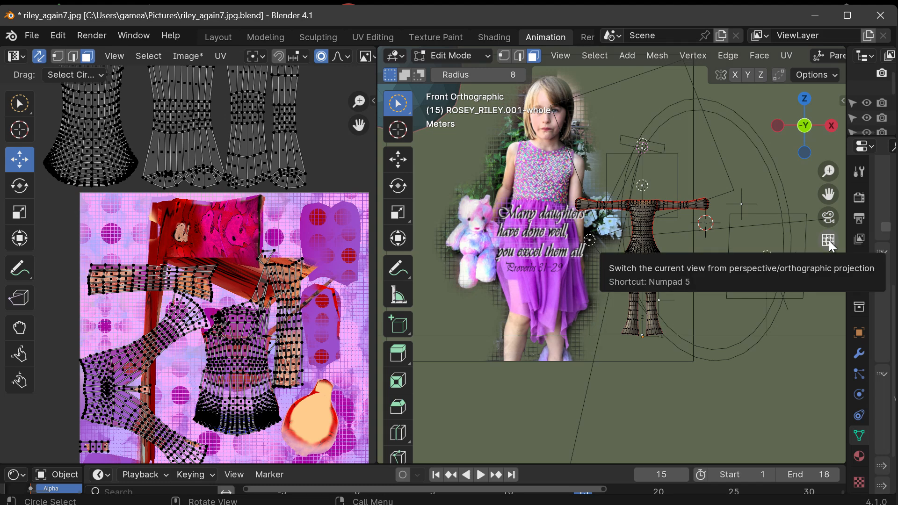
pyautogui.scroll(5, 702, 243)
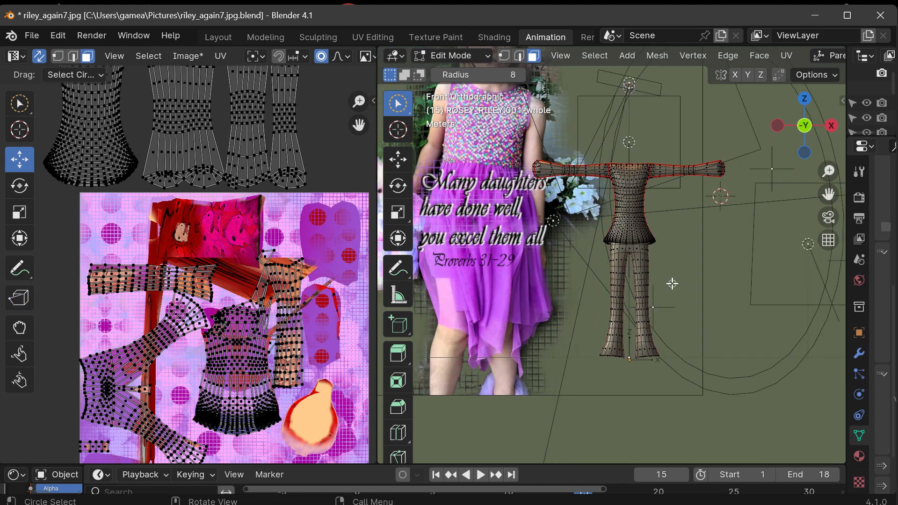
# Step: Frame the torso close up in front orthographic view with both shoulder seams and the hem visible
pyautogui.moveTo(790, 117)
pyautogui.mouseDown()
pyautogui.moveTo(804, 154)
pyautogui.moveTo(801, 128)
pyautogui.mouseUp()
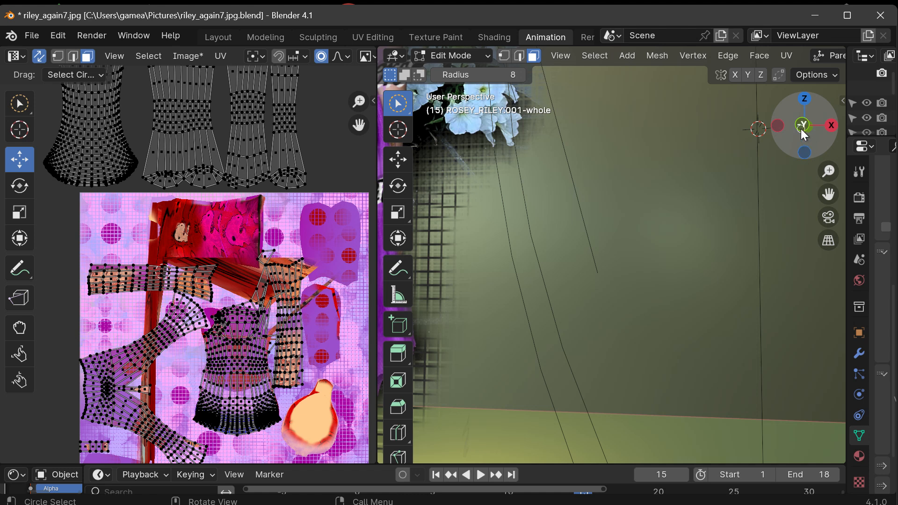
pyautogui.click(801, 128)
pyautogui.moveTo(828, 194); pyautogui.dragTo(826, 239)
pyautogui.click(826, 238)
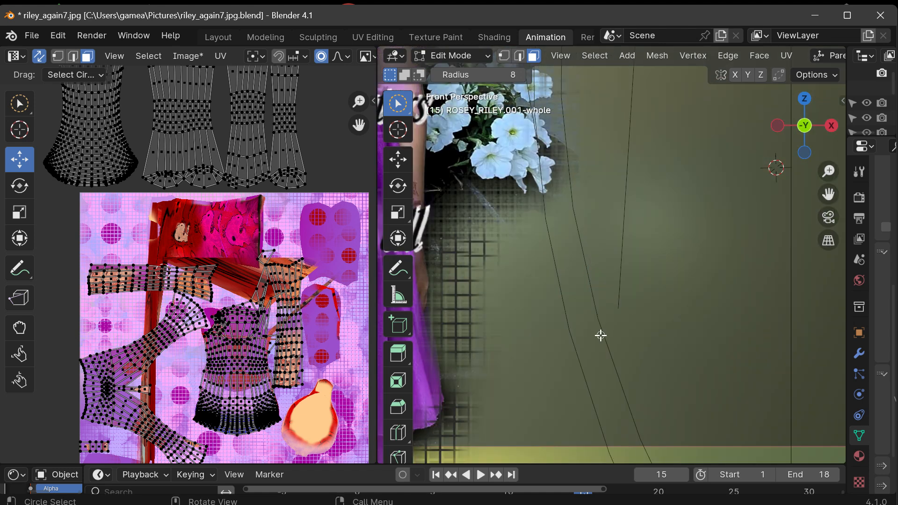
pyautogui.scroll(-2, 600, 336)
pyautogui.scroll(-4, 600, 335)
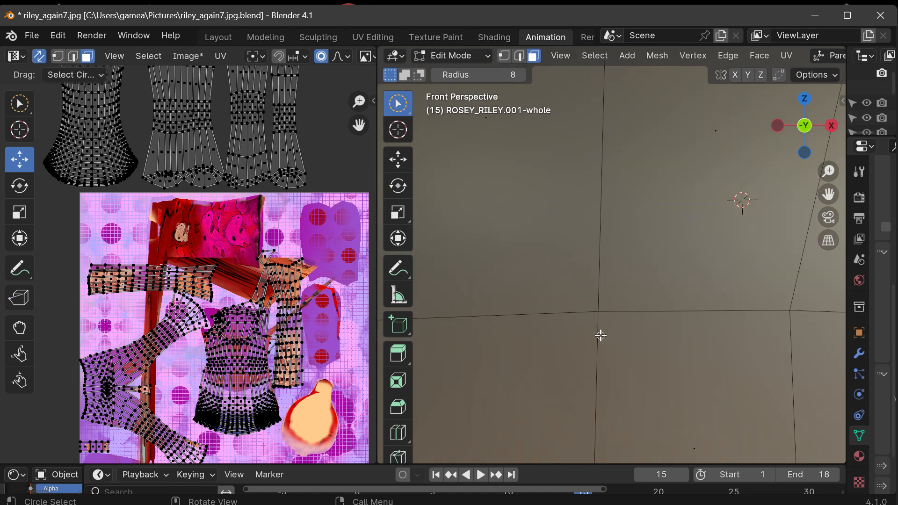
pyautogui.scroll(-5, 600, 336)
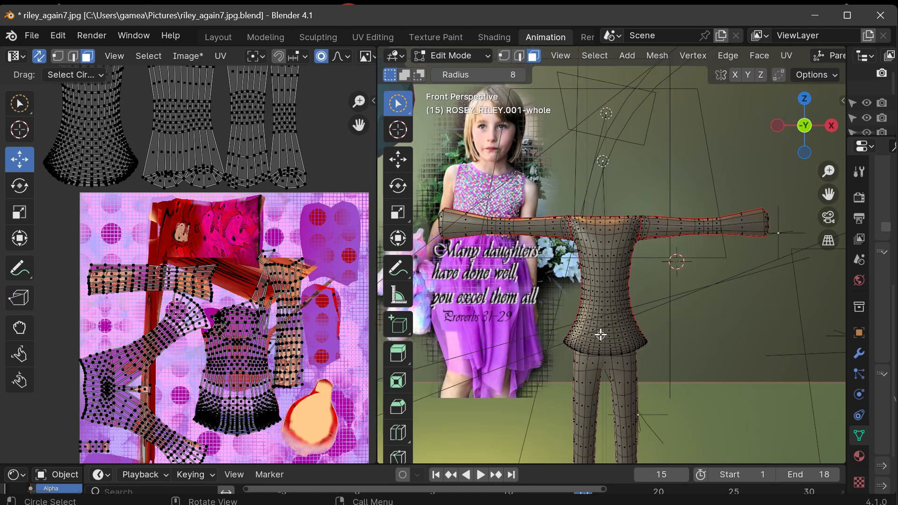
pyautogui.moveTo(828, 194); pyautogui.dragTo(833, 255)
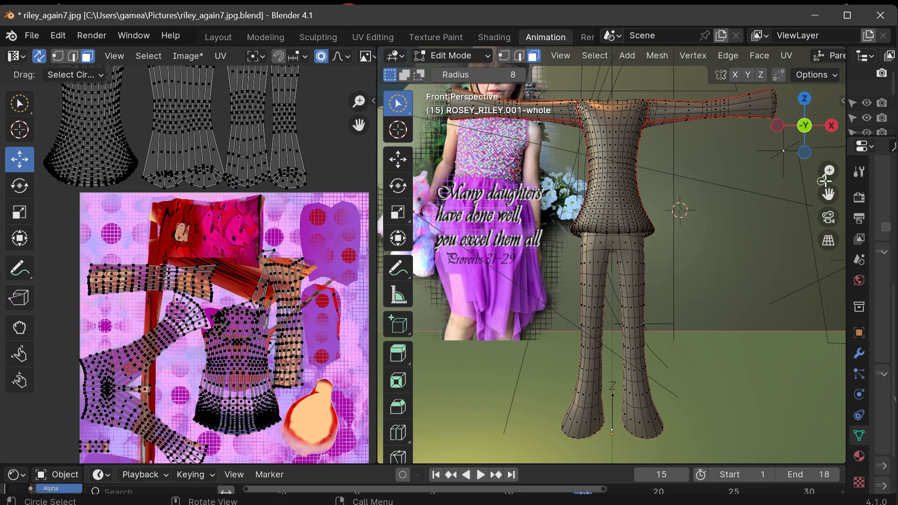
pyautogui.click(829, 241)
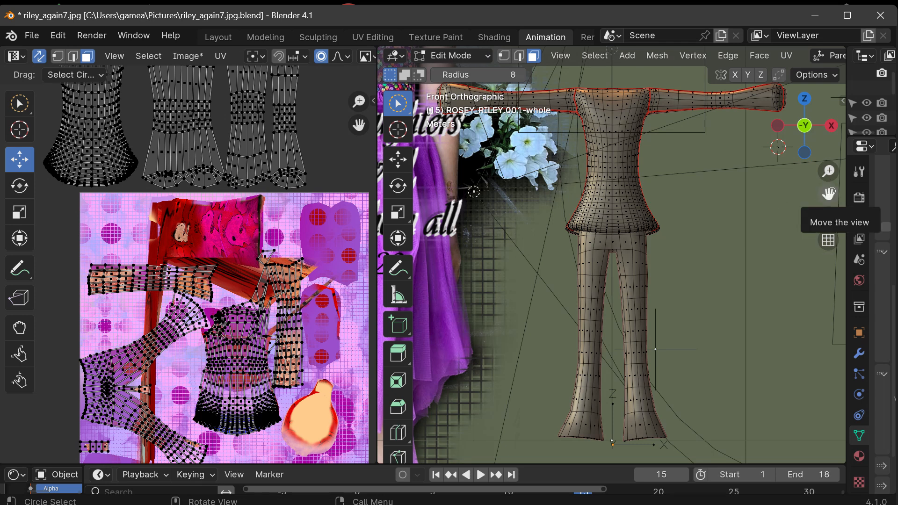
pyautogui.moveTo(830, 192); pyautogui.dragTo(843, 256)
pyautogui.scroll(2, 676, 216)
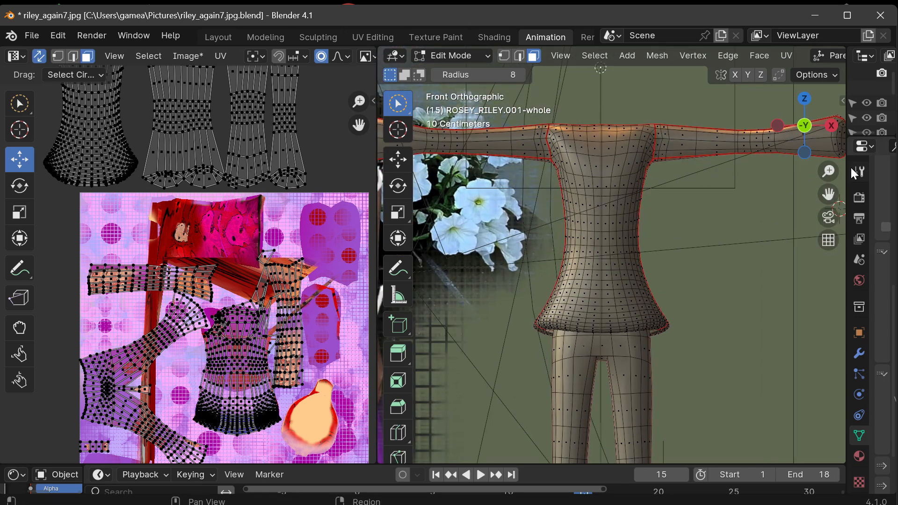
pyautogui.moveTo(828, 194); pyautogui.dragTo(859, 222)
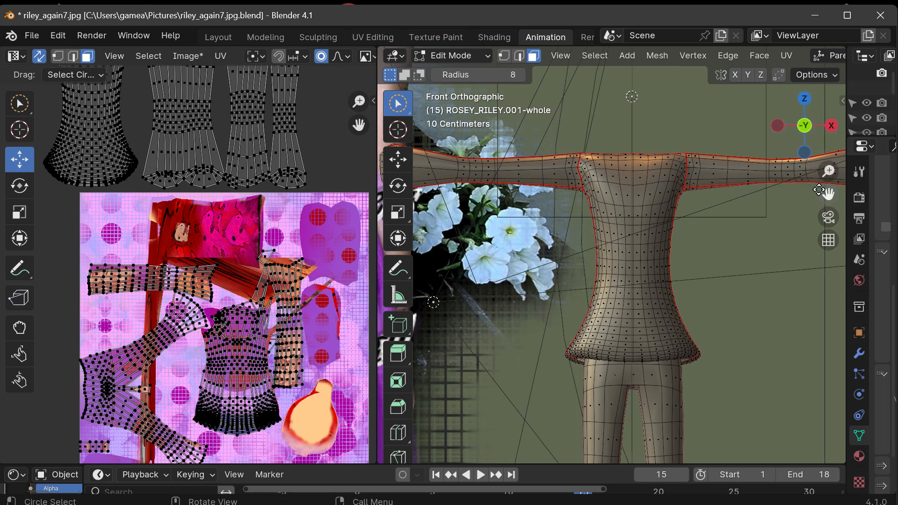
pyautogui.moveTo(828, 194); pyautogui.dragTo(834, 214)
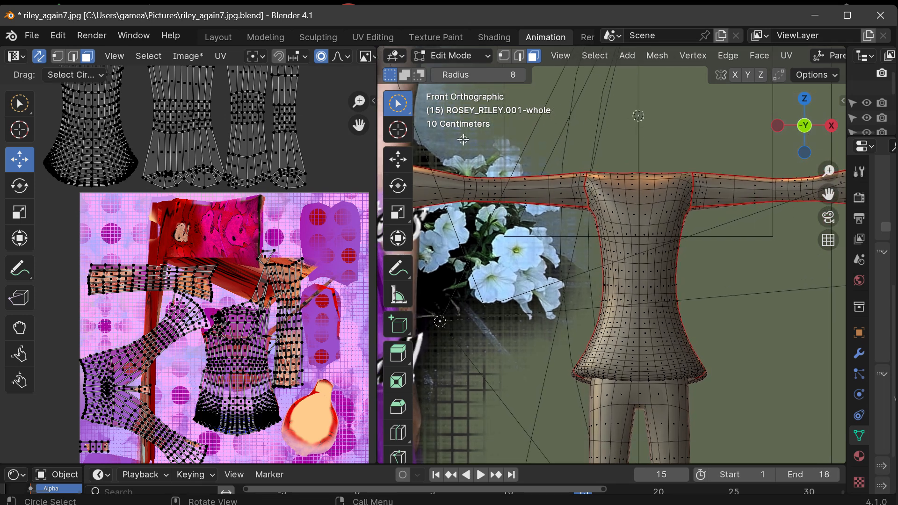
# Step: Select the linked faces of the front torso panel and bring its UV island and the shirt texture into view
pyautogui.moveTo(359, 125); pyautogui.dragTo(377, 245)
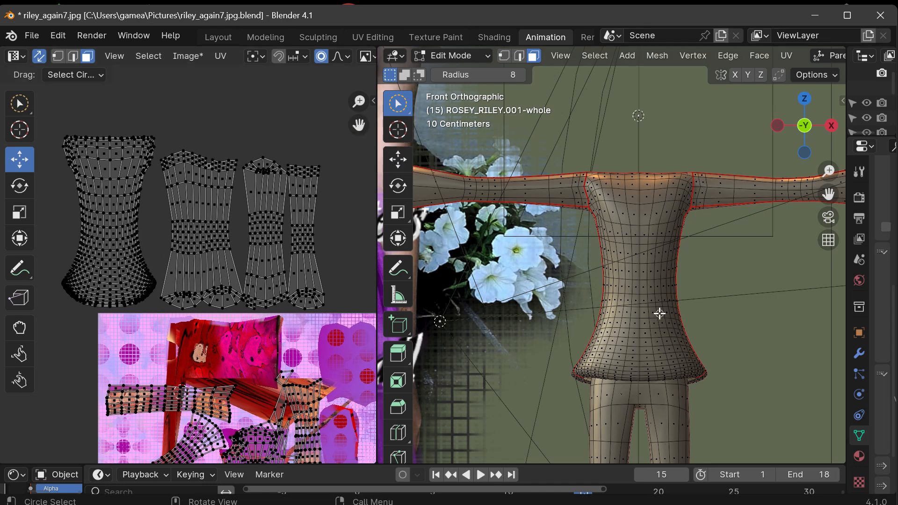
pyautogui.press('l')
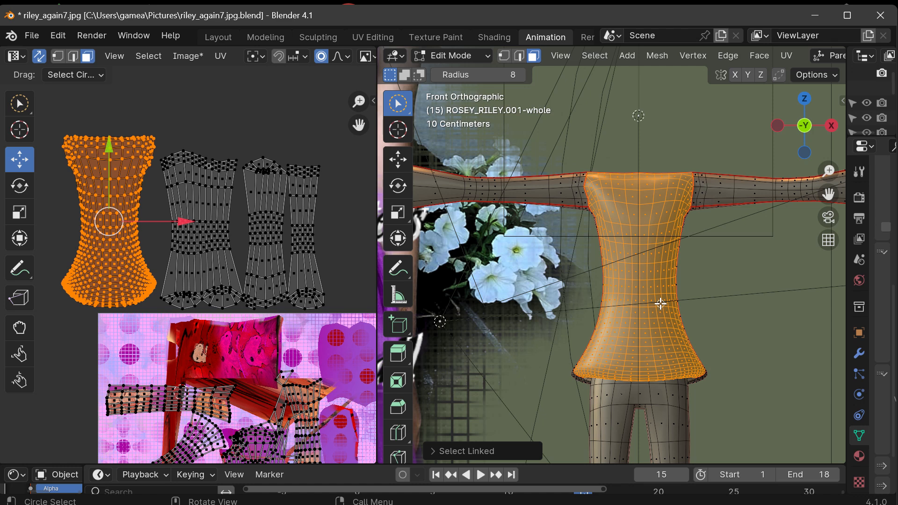
pyautogui.scroll(2, 86, 251)
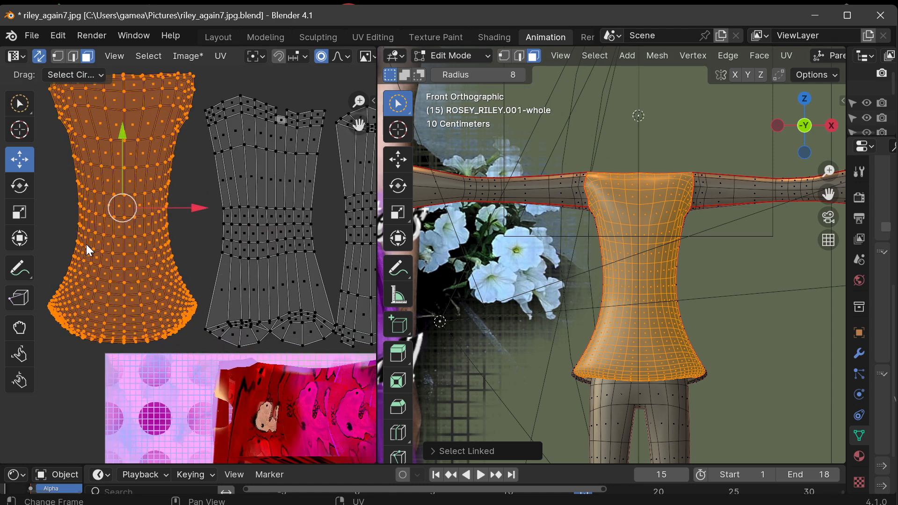
pyautogui.moveTo(359, 125); pyautogui.dragTo(405, 153)
pyautogui.scroll(-3, 316, 209)
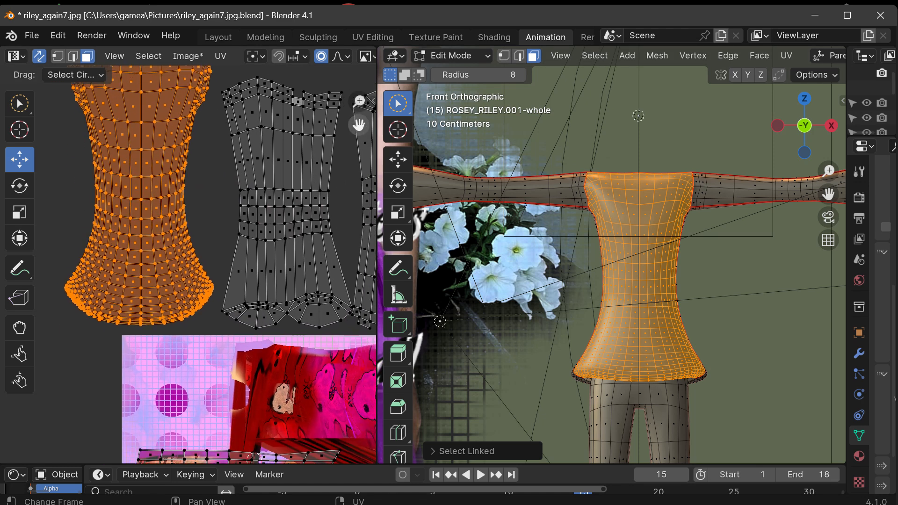
pyautogui.moveTo(359, 125); pyautogui.dragTo(266, 83)
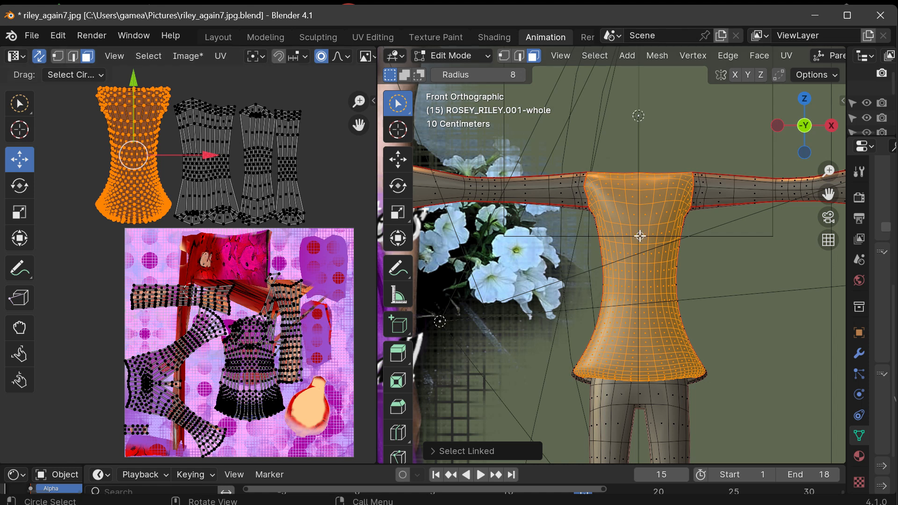
# Step: Project the front torso panel's UVs from view and try moving the island above the texture and back onto it
pyautogui.click(787, 56)
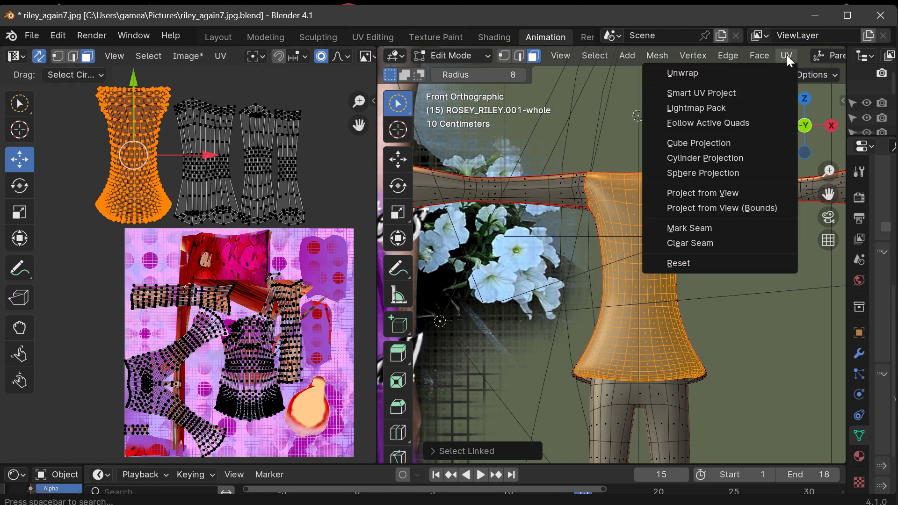
pyautogui.click(698, 193)
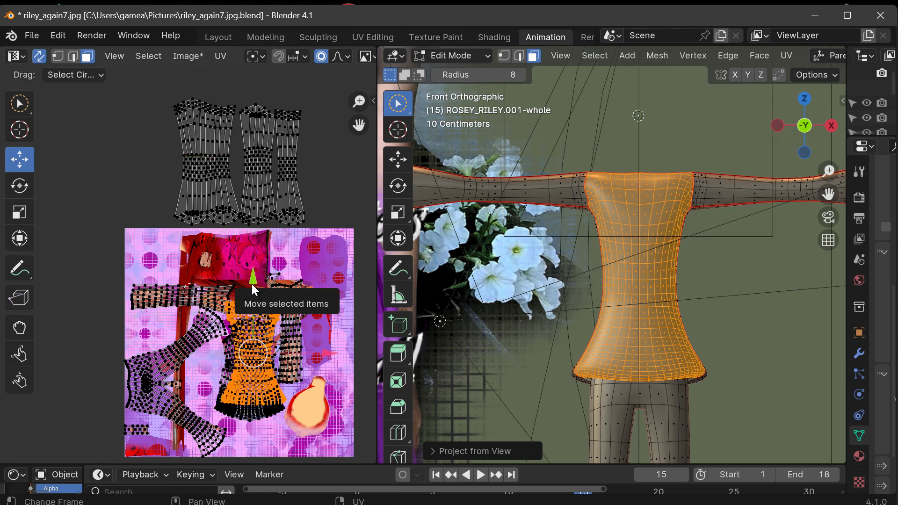
pyautogui.moveTo(252, 288); pyautogui.dragTo(266, 115)
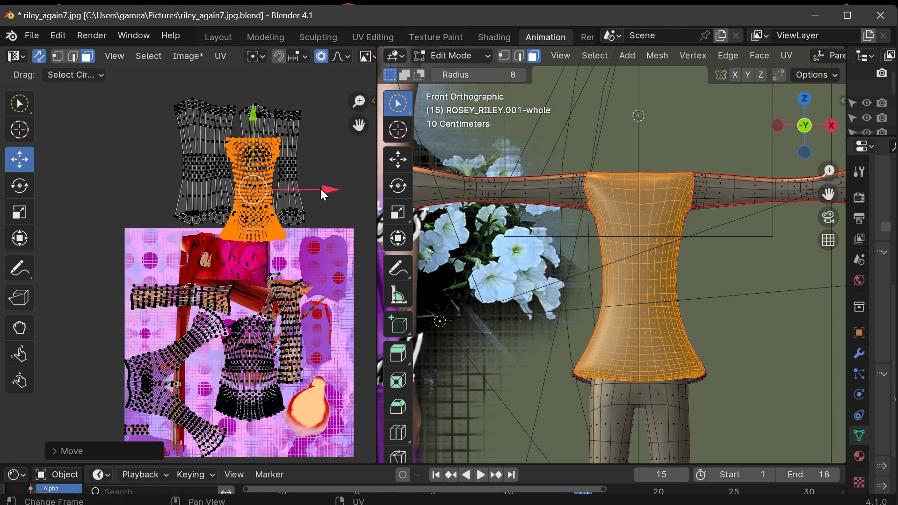
pyautogui.moveTo(324, 194); pyautogui.dragTo(280, 230)
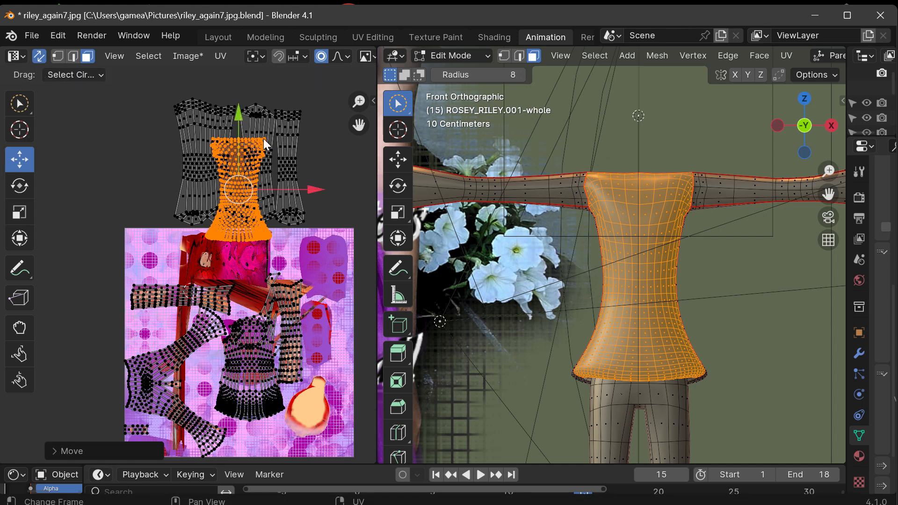
pyautogui.moveTo(240, 117); pyautogui.dragTo(233, 257)
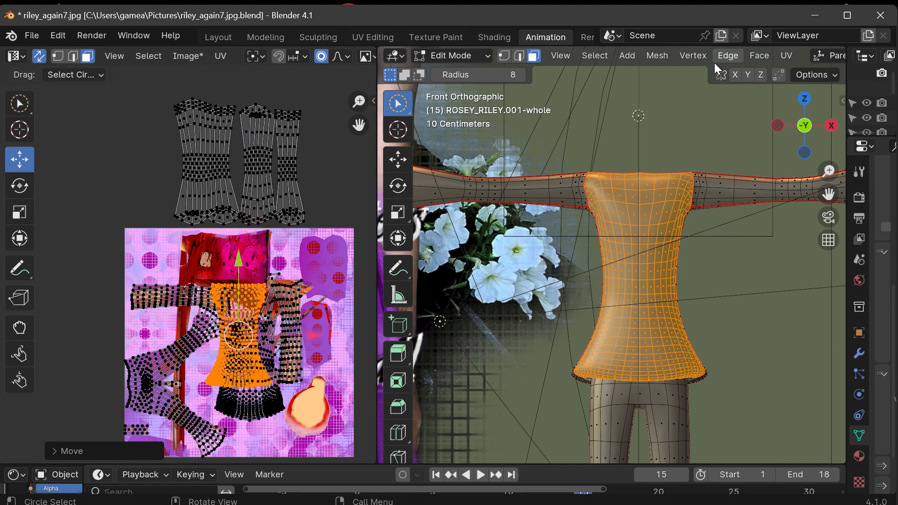
# Step: Unwrap the front torso panel along its seams and move the island up and beside the other torso islands
pyautogui.click(219, 56)
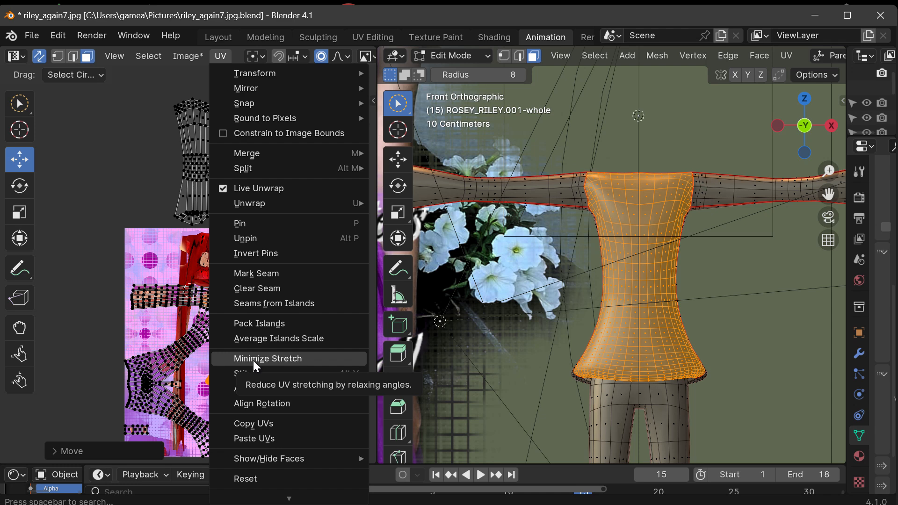
pyautogui.moveTo(249, 204)
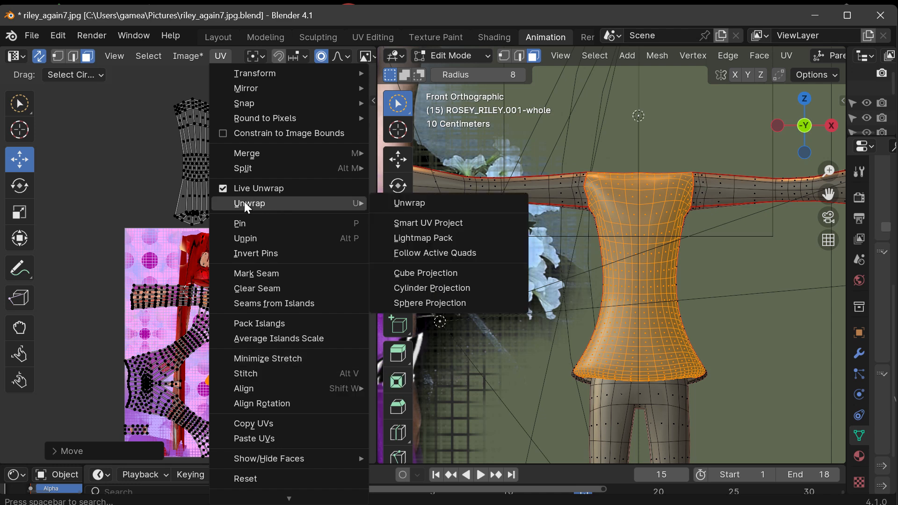
pyautogui.click(425, 202)
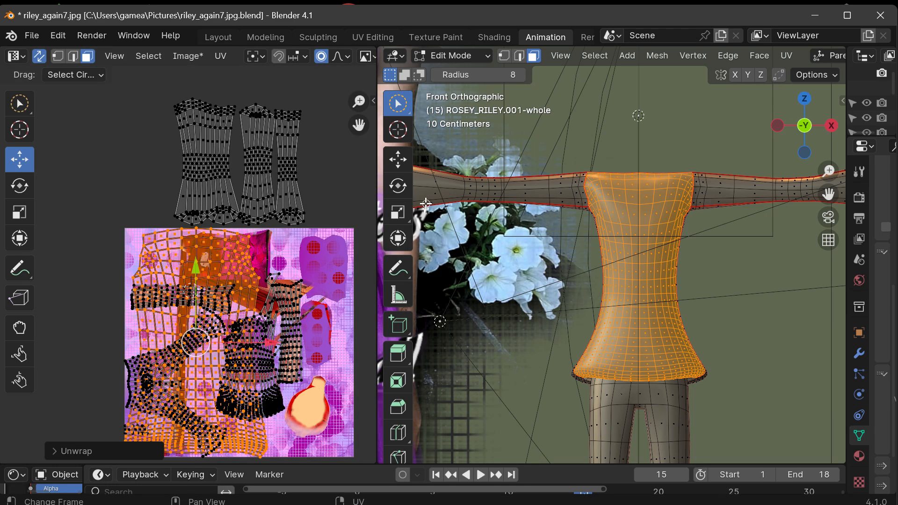
pyautogui.moveTo(195, 268); pyautogui.dragTo(208, 90)
pyautogui.moveTo(269, 170); pyautogui.dragTo(172, 182)
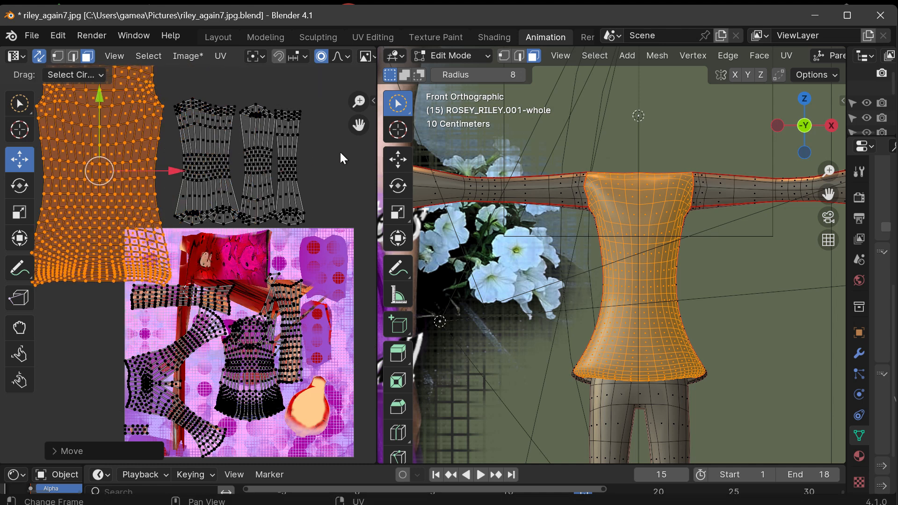
pyautogui.moveTo(359, 126); pyautogui.dragTo(403, 187)
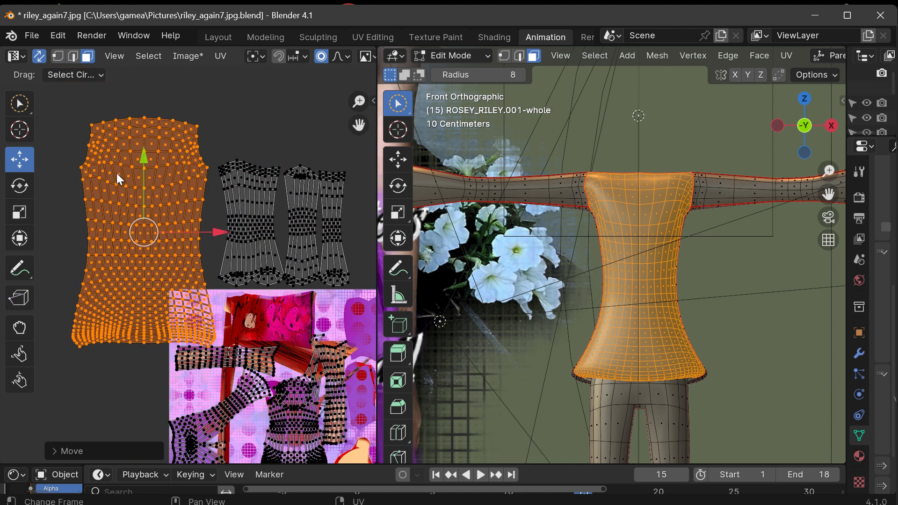
# Step: Scale down the front torso island and move it up clear of the shirt texture
pyautogui.click(19, 213)
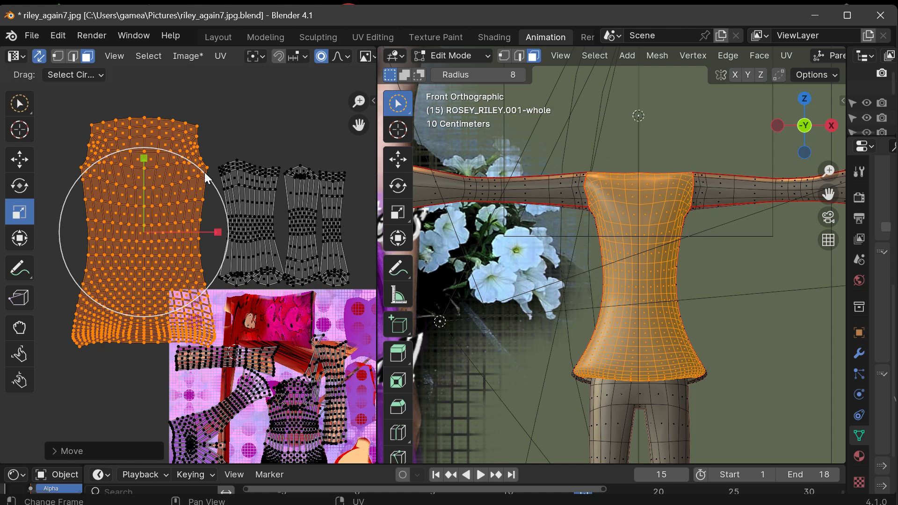
pyautogui.moveTo(208, 178); pyautogui.dragTo(186, 197)
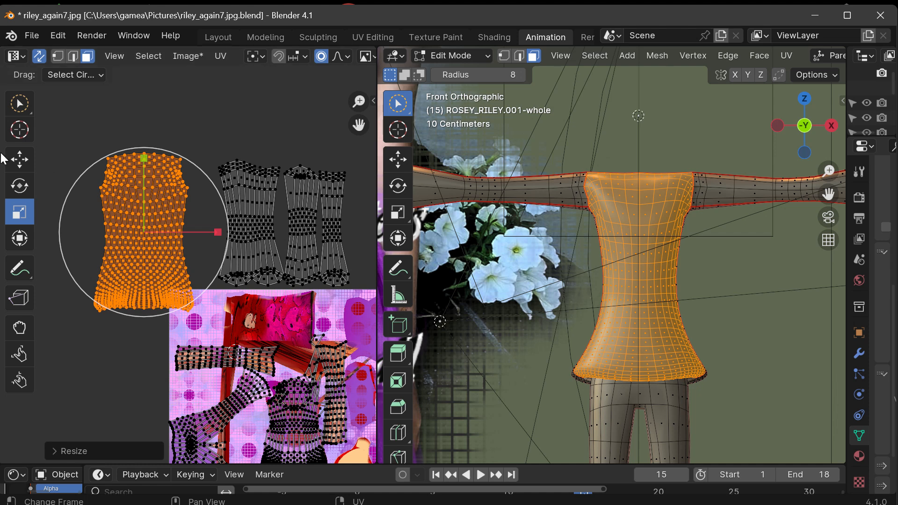
pyautogui.click(20, 160)
pyautogui.moveTo(144, 162); pyautogui.dragTo(163, 134)
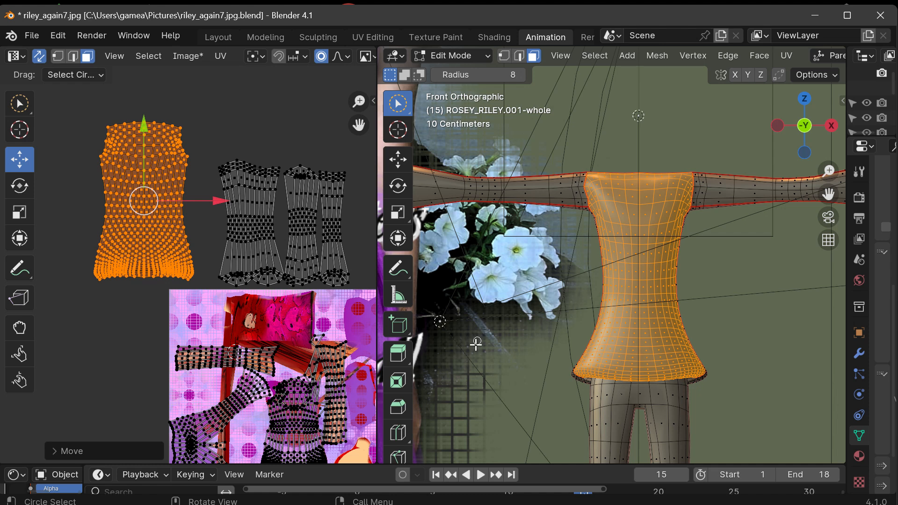
# Step: Select the linked faces of the back torso panel and return to the front orthographic view
pyautogui.click(804, 125)
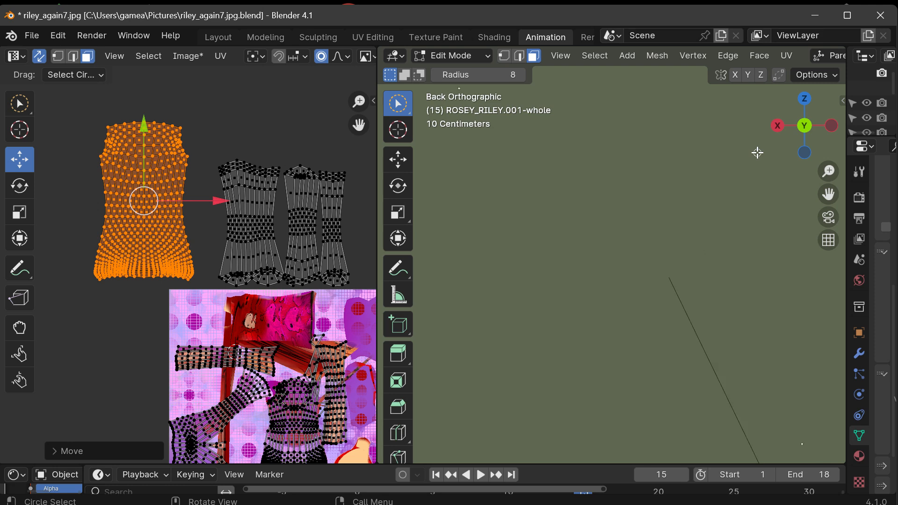
pyautogui.scroll(-5, 758, 152)
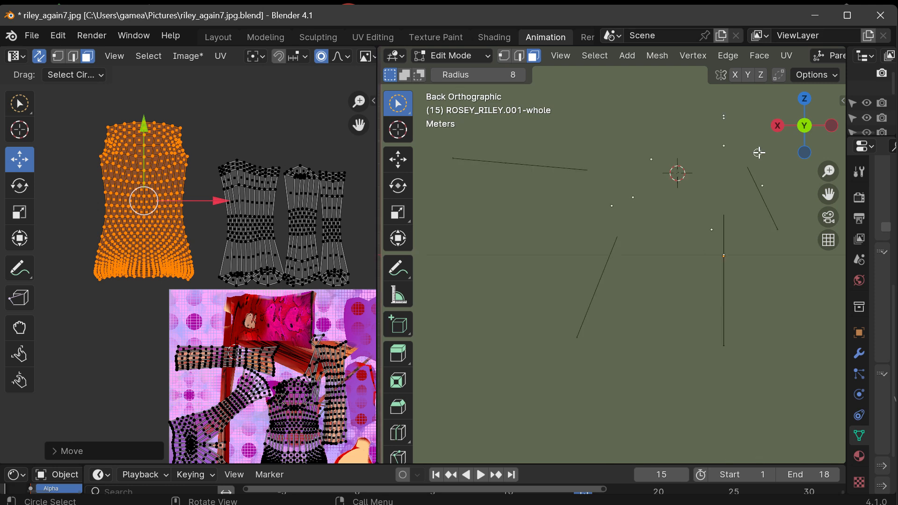
pyautogui.moveTo(828, 194); pyautogui.dragTo(800, 256)
pyautogui.moveTo(811, 134); pyautogui.dragTo(746, 96)
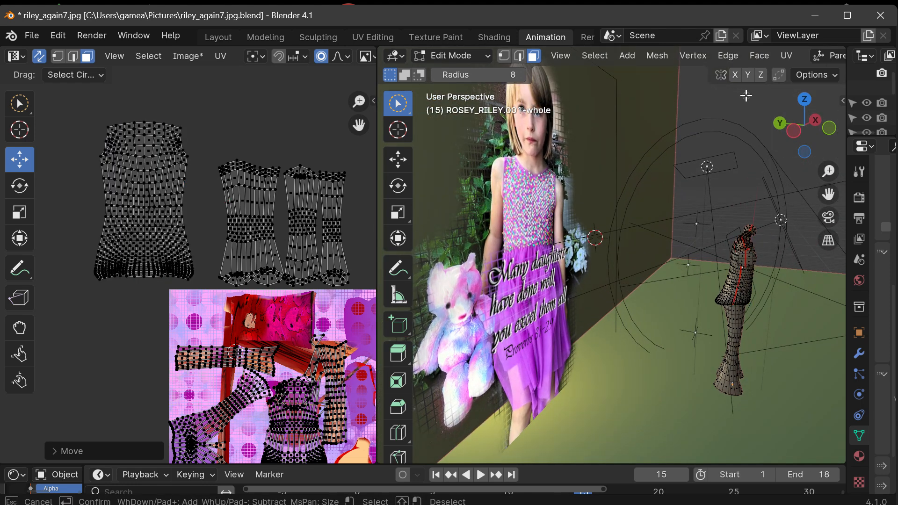
pyautogui.press('Escape')
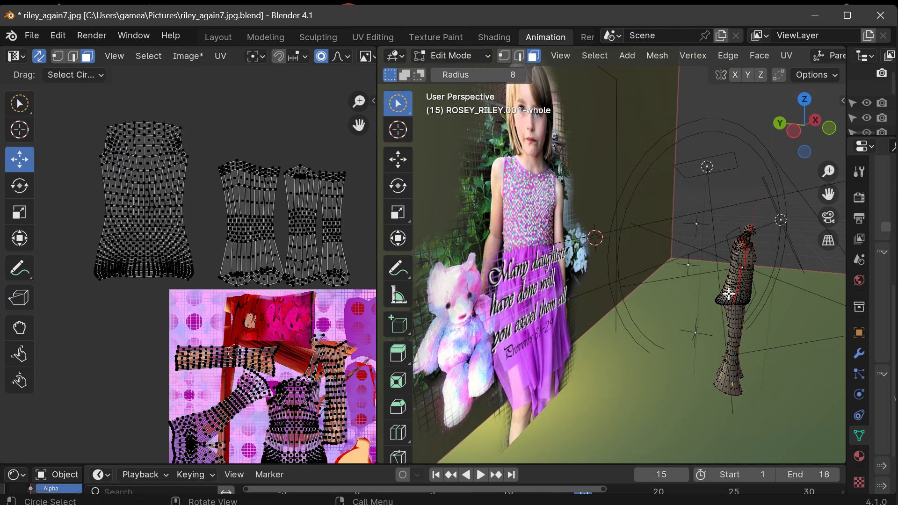
pyautogui.scroll(5, 729, 293)
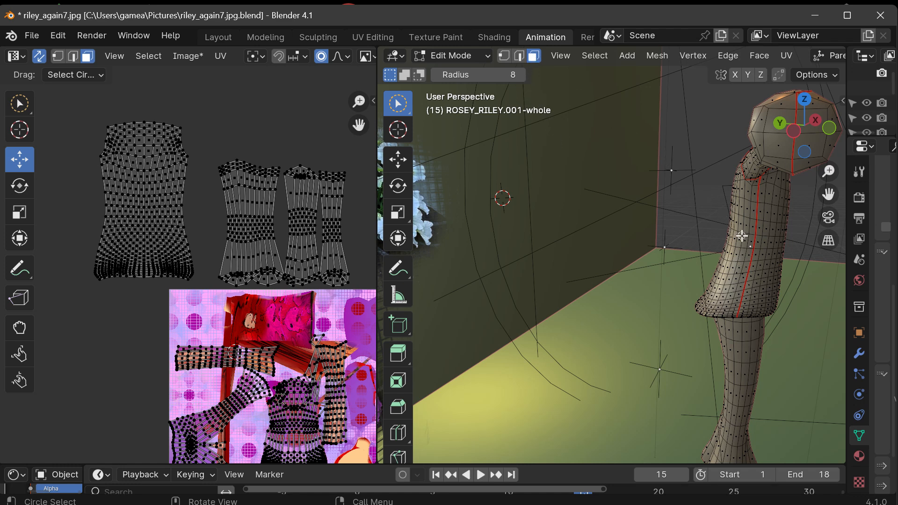
pyautogui.press('l')
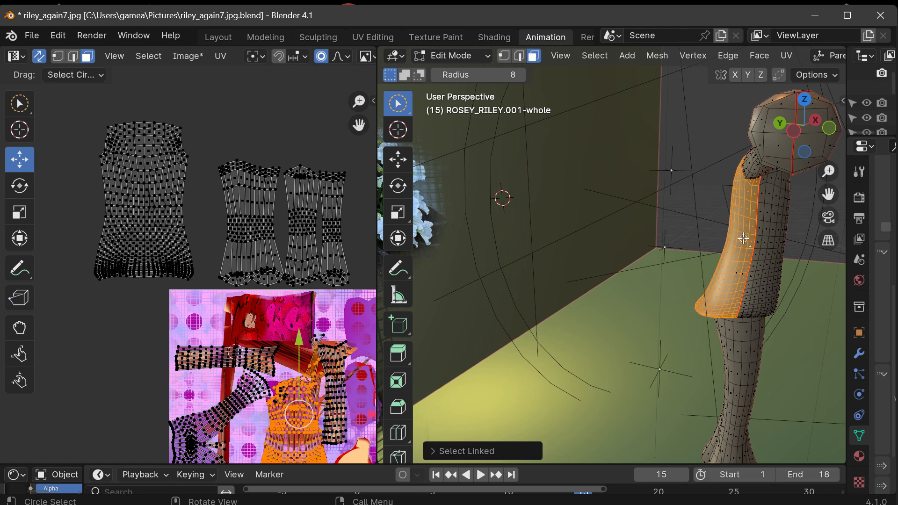
pyautogui.moveTo(804, 128); pyautogui.dragTo(829, 132)
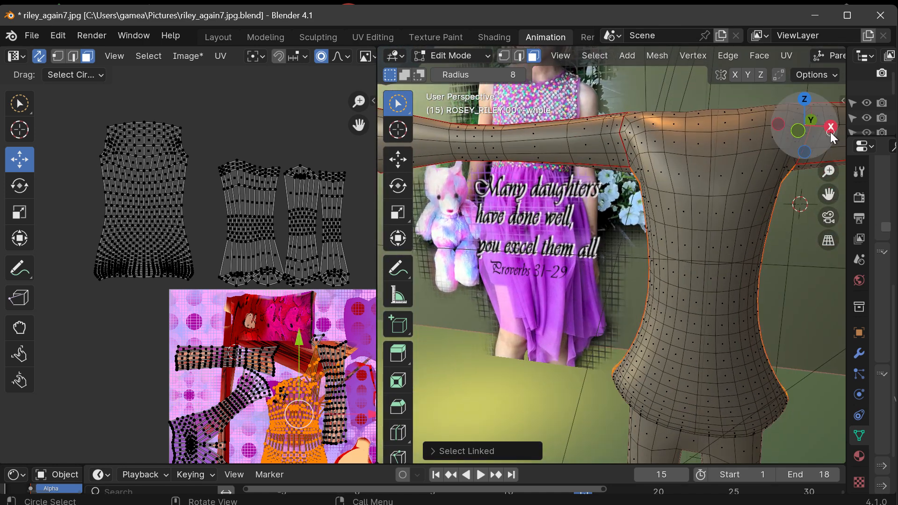
pyautogui.click(801, 129)
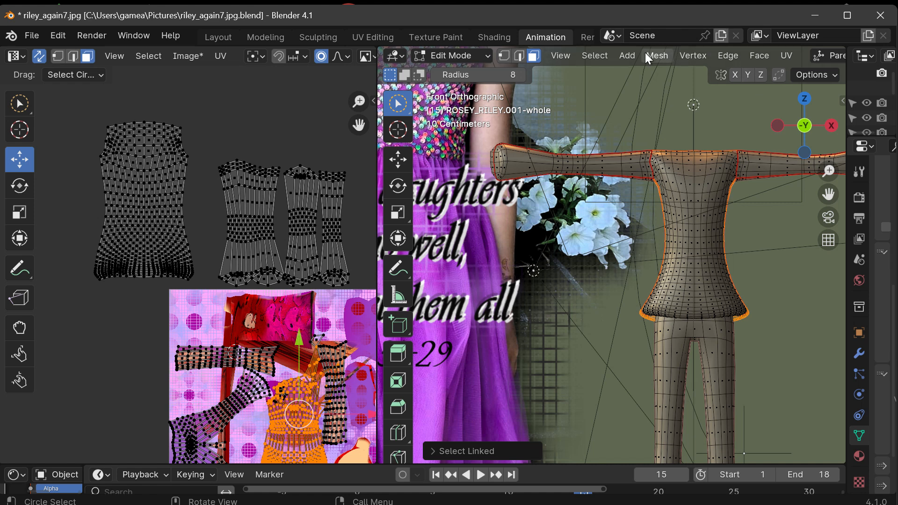
# Step: Project the back torso panel's UVs from the front view and bring the island into close view over the texture
pyautogui.click(786, 56)
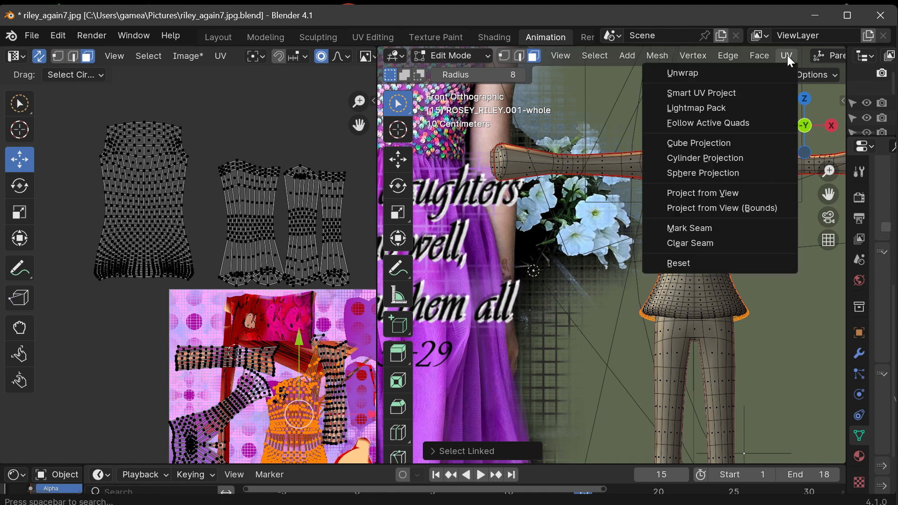
pyautogui.moveTo(759, 55)
pyautogui.click(787, 55)
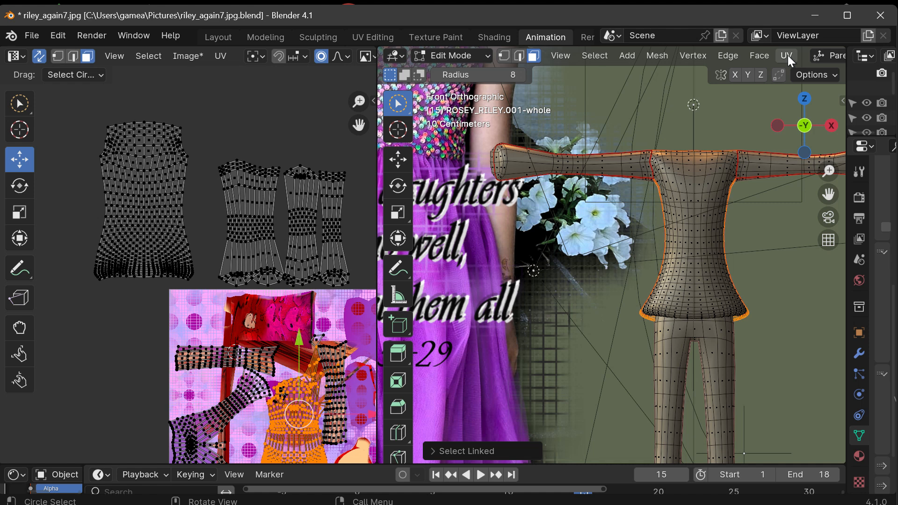
pyautogui.click(787, 55)
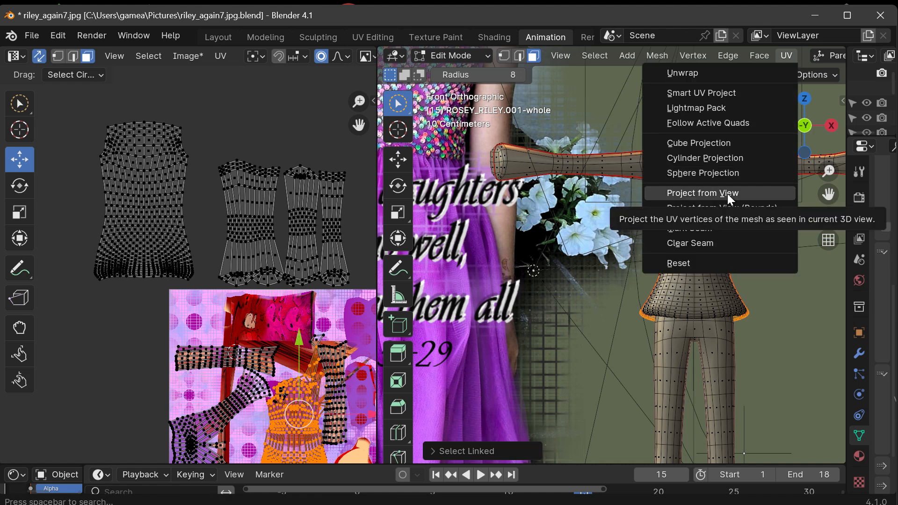
pyautogui.click(727, 194)
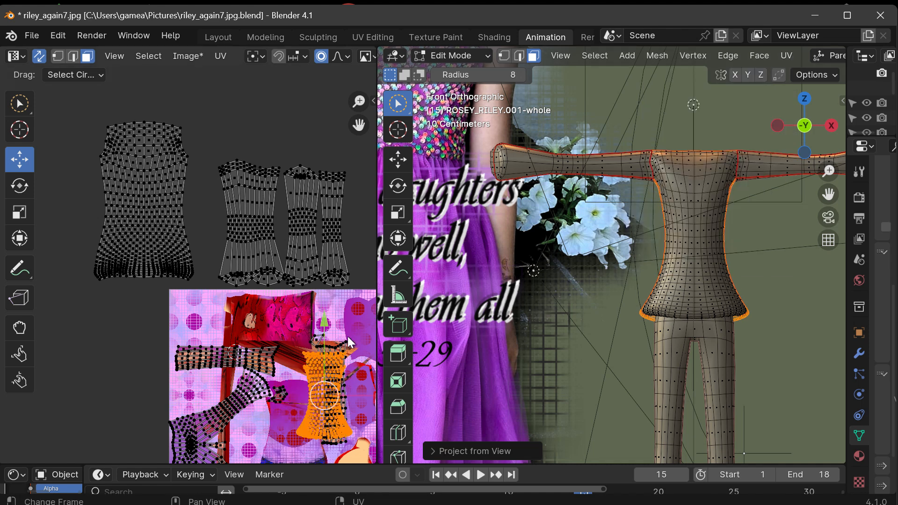
pyautogui.moveTo(360, 126); pyautogui.dragTo(295, 10)
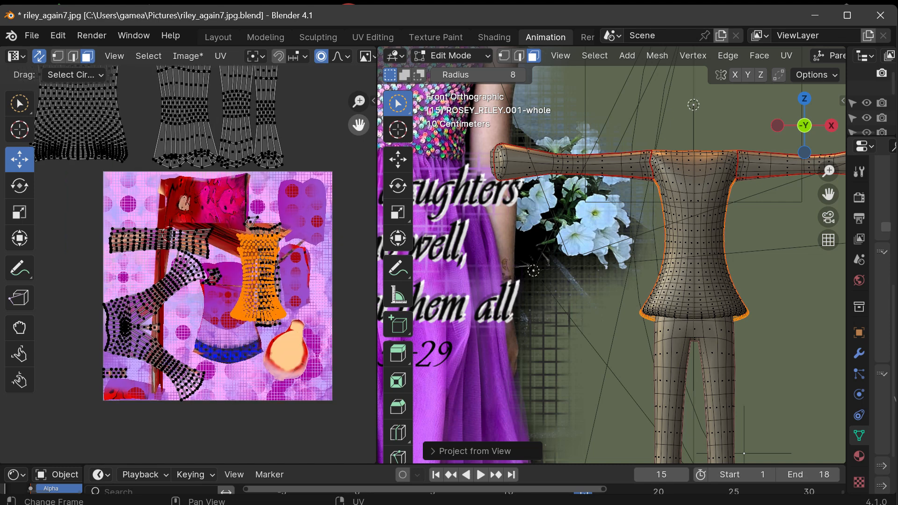
pyautogui.scroll(1, 264, 267)
pyautogui.scroll(3, 263, 267)
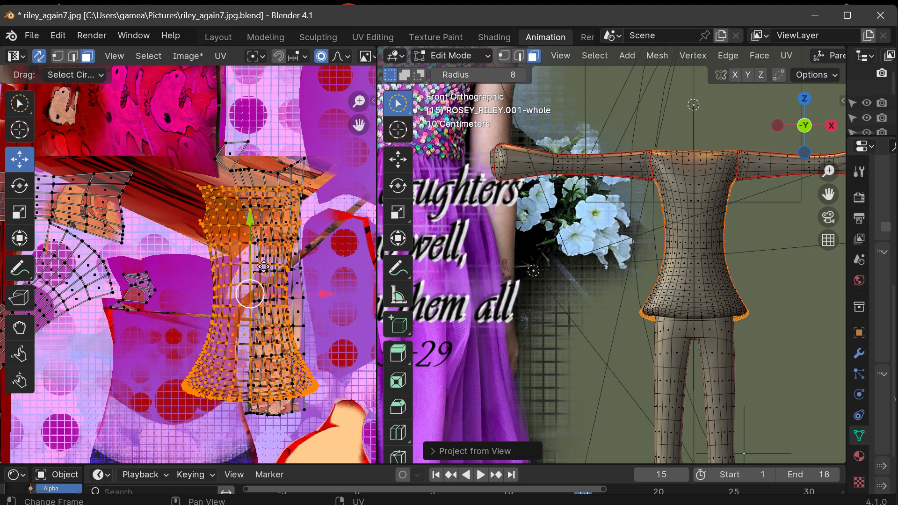
pyautogui.scroll(-1, 263, 267)
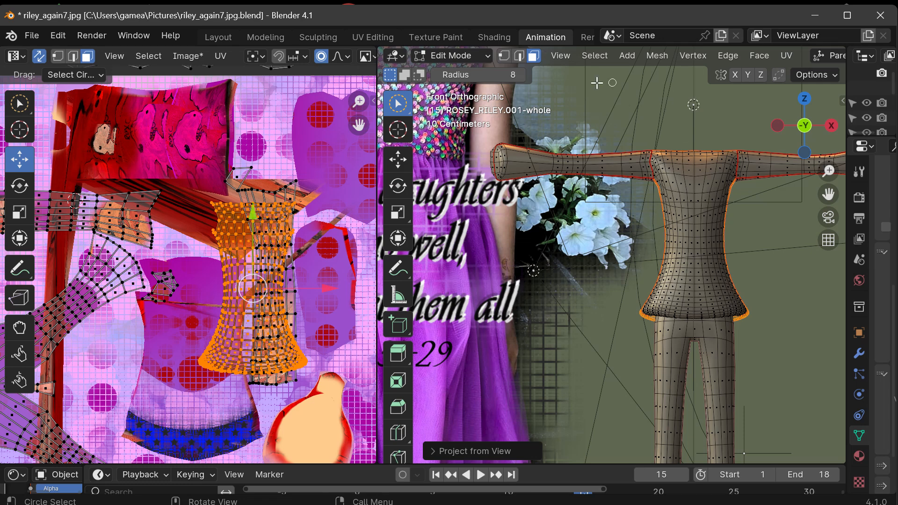
# Step: Try unwrapping the back torso panel along its seams and shifting the island horizontally towards the middle of the texture
pyautogui.click(785, 56)
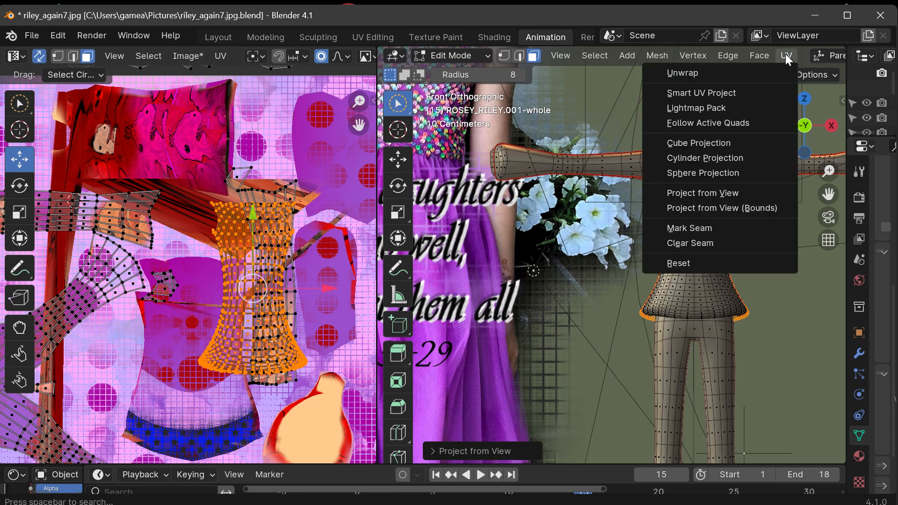
pyautogui.click(703, 73)
pyautogui.scroll(-5, 153, 250)
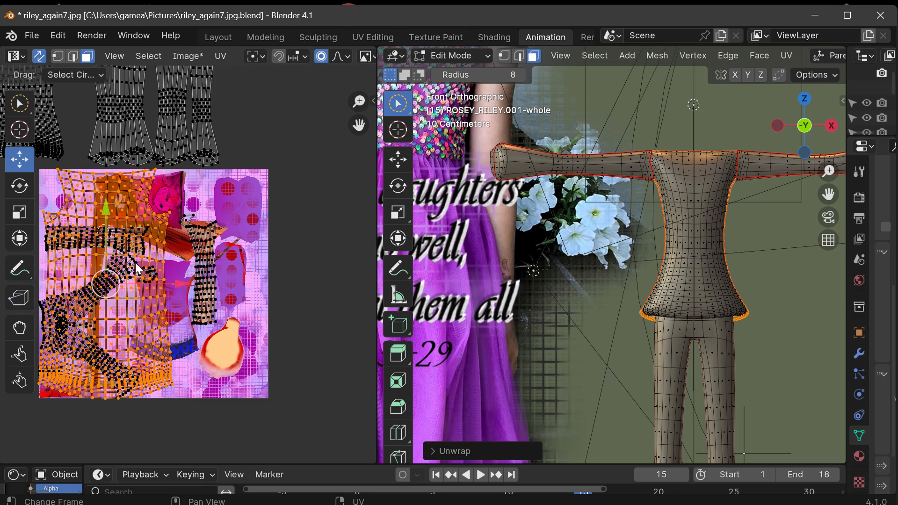
pyautogui.moveTo(359, 125); pyautogui.dragTo(408, 131)
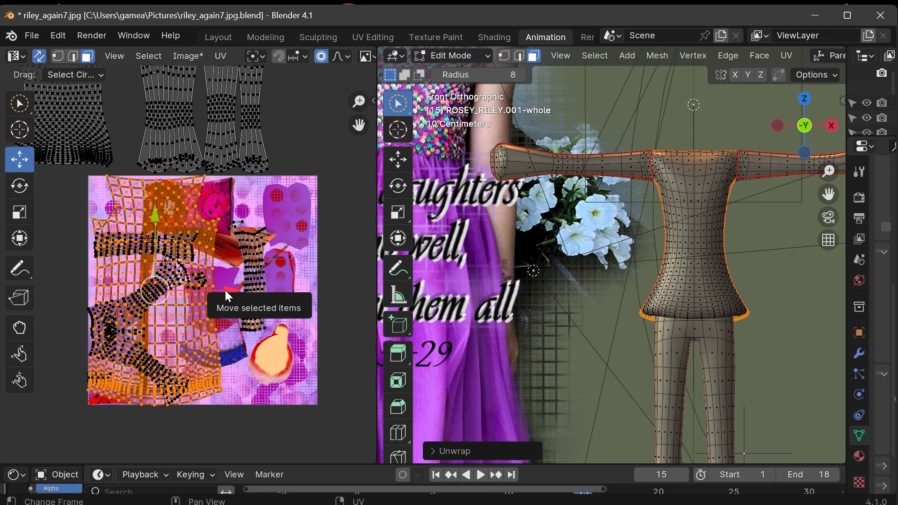
pyautogui.moveTo(227, 290); pyautogui.dragTo(267, 290)
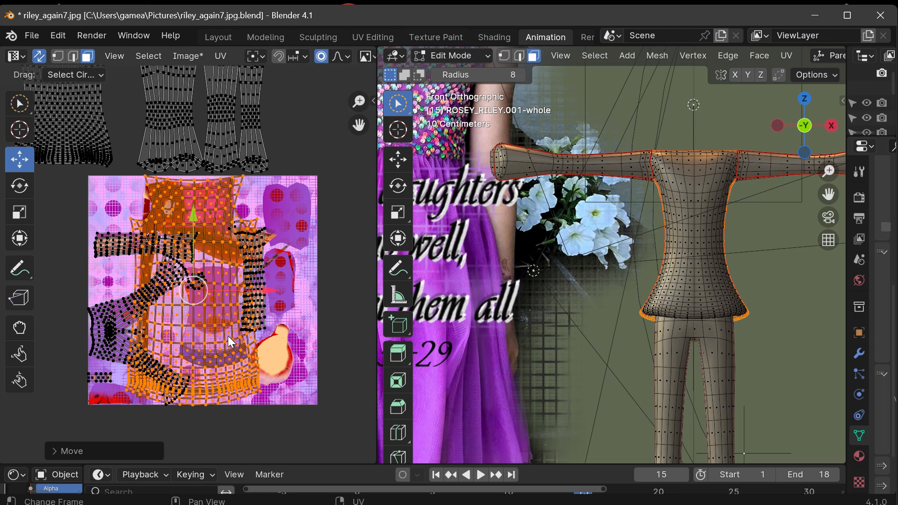
# Step: Undo the island move, the unwrap and the view projection of the back torso panel
pyautogui.hotkey('ctrl', 'z')
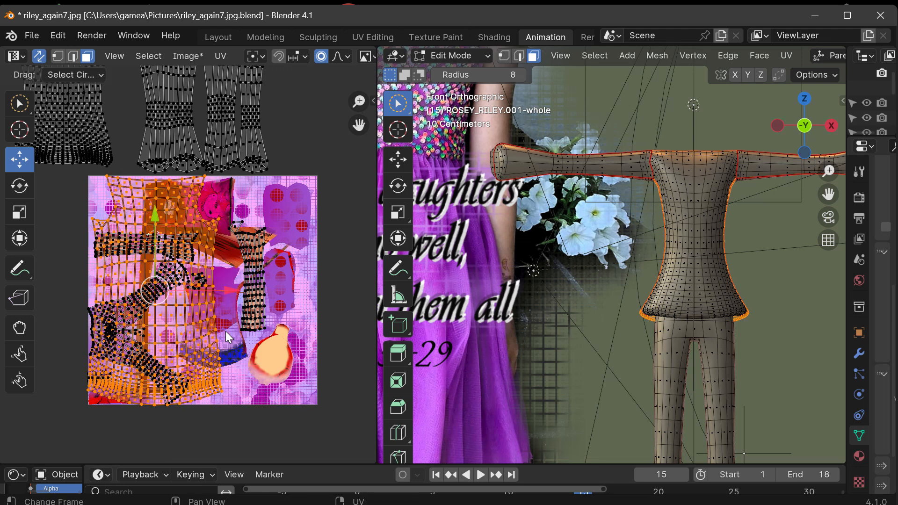
pyautogui.hotkey('ctrl', 'z')
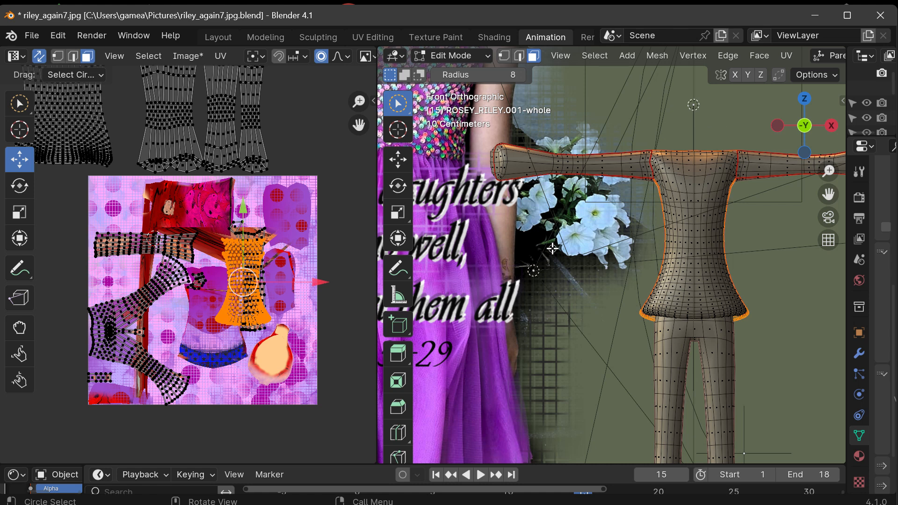
pyautogui.hotkey('ctrl', 'z')
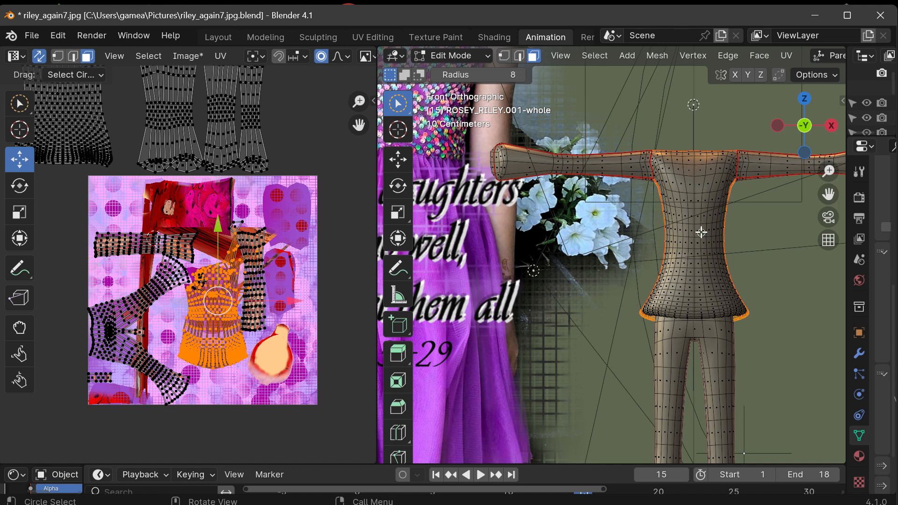
# Step: Unwrap the back torso panel again and move its oversized island horizontally across the texture
pyautogui.click(782, 54)
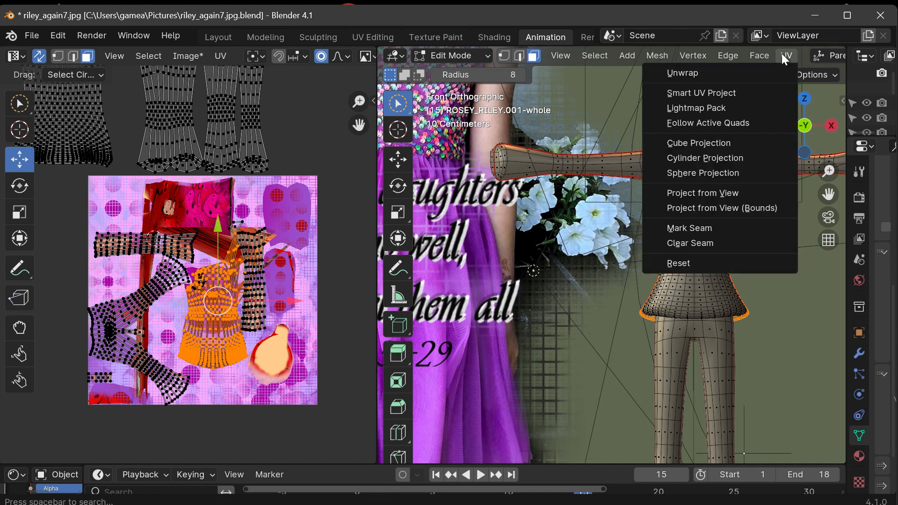
pyautogui.click(694, 74)
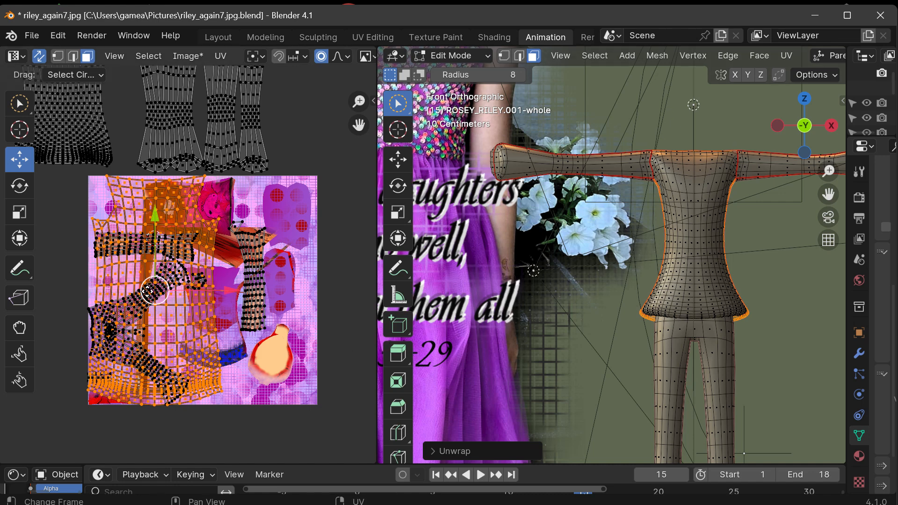
pyautogui.moveTo(228, 291); pyautogui.dragTo(269, 298)
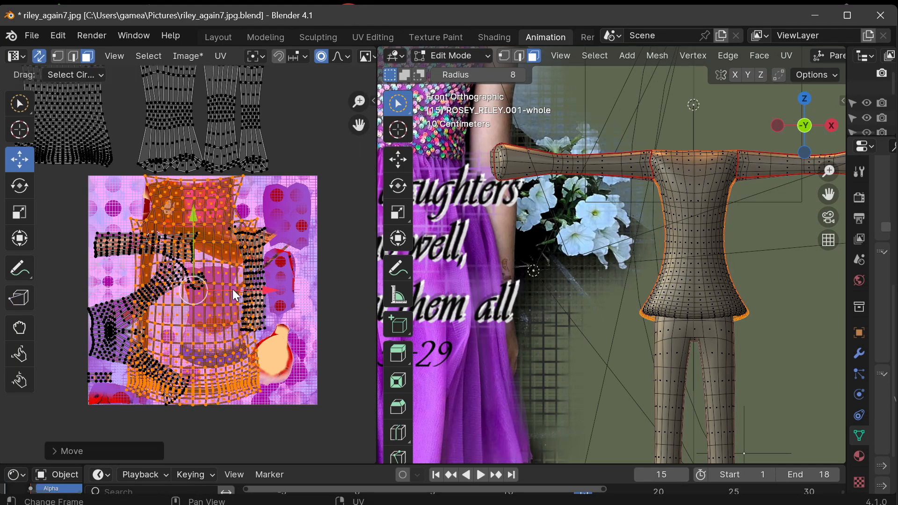
pyautogui.scroll(-2, 238, 297)
pyautogui.scroll(1, 234, 291)
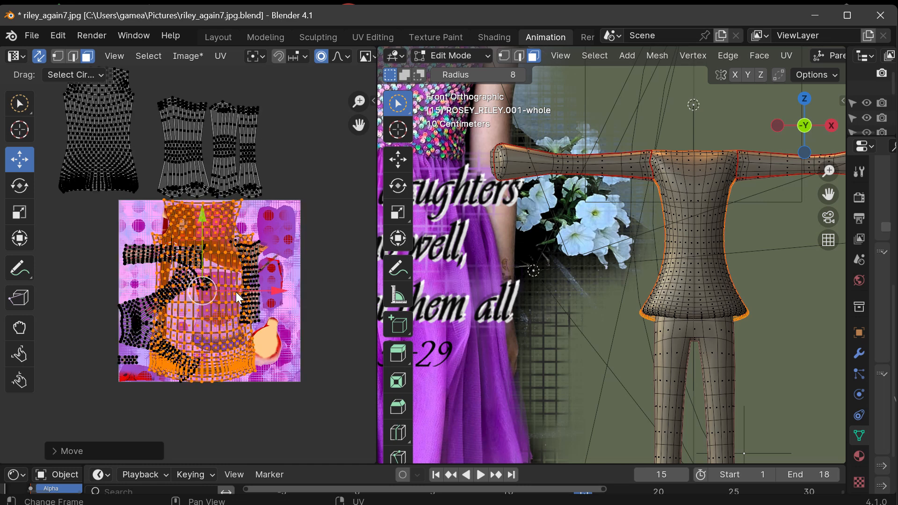
# Step: Replace the back torso panel's unwrap with a Project from View layout taken in front orthographic view
pyautogui.click(785, 55)
pyautogui.click(785, 55)
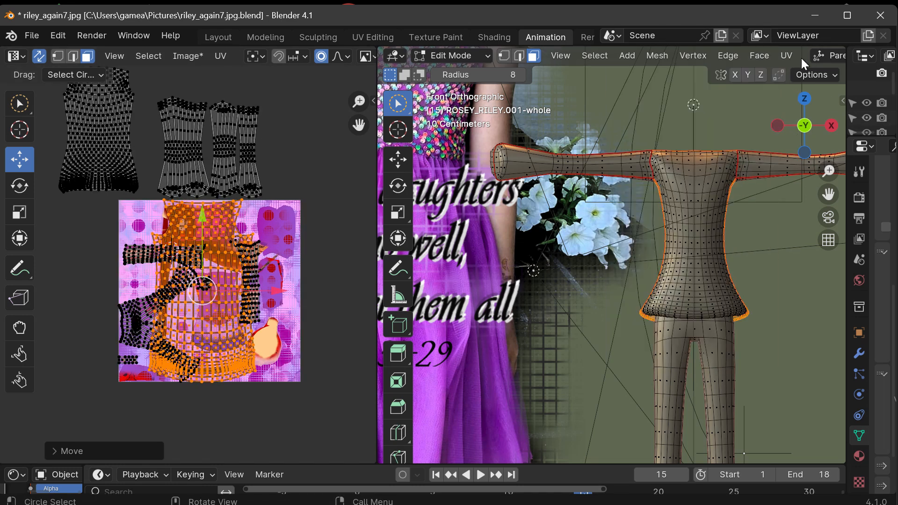
pyautogui.click(790, 55)
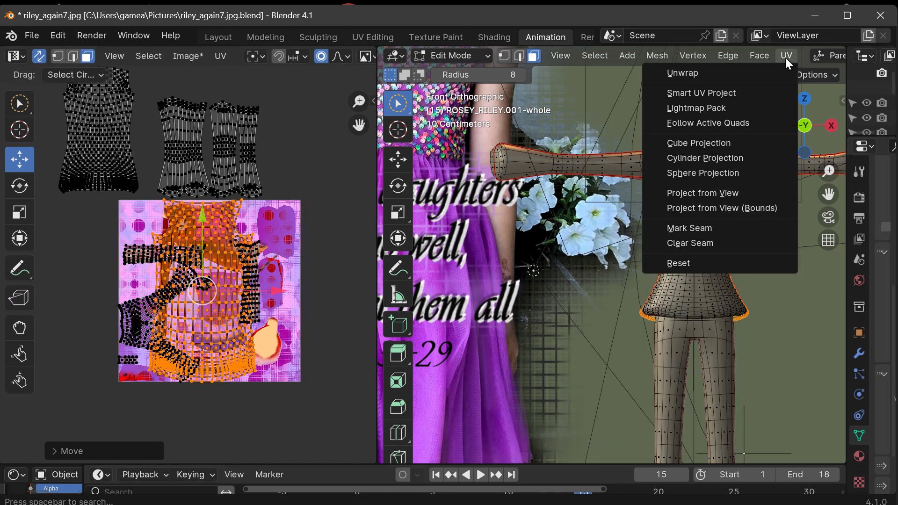
pyautogui.click(717, 194)
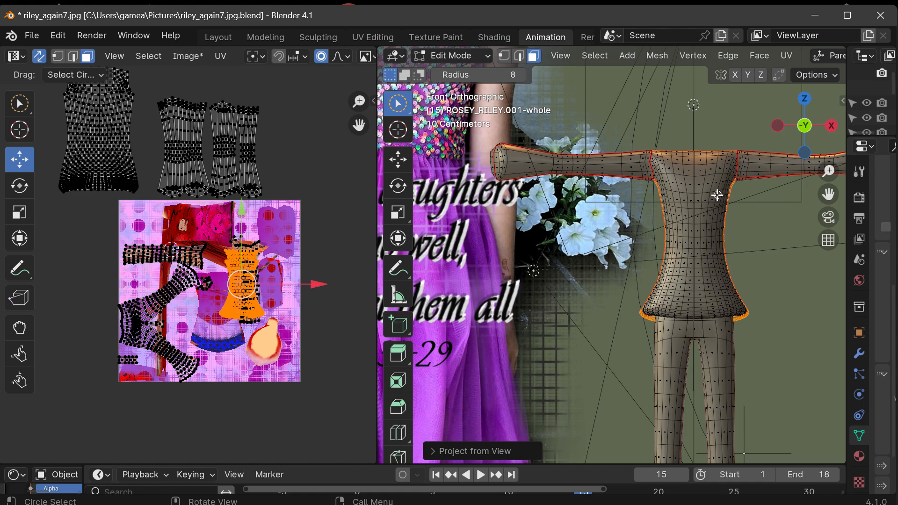
pyautogui.scroll(3, 220, 321)
pyautogui.scroll(-2, 221, 320)
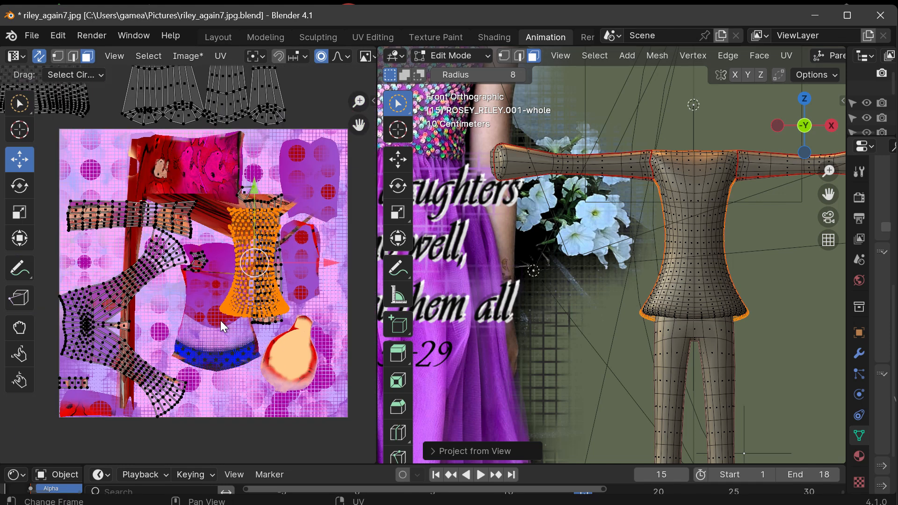
pyautogui.scroll(2, 220, 320)
# Step: Move the projected back torso island onto the purple shirt shape with the blue hem in the texture
pyautogui.moveTo(338, 249); pyautogui.dragTo(287, 250)
pyautogui.moveTo(211, 172); pyautogui.dragTo(209, 227)
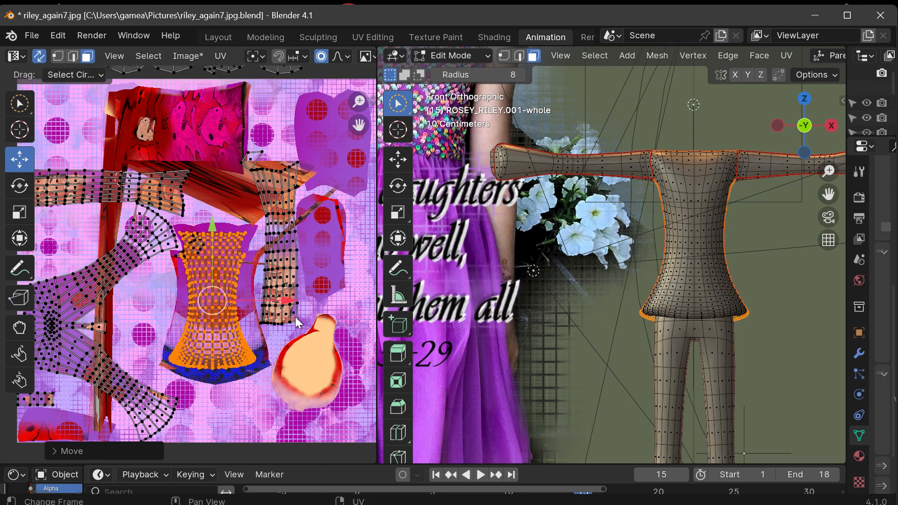
pyautogui.moveTo(282, 302); pyautogui.dragTo(290, 304)
pyautogui.moveTo(226, 233); pyautogui.dragTo(246, 243)
pyautogui.moveTo(291, 299); pyautogui.dragTo(292, 290)
pyautogui.scroll(-3, 237, 159)
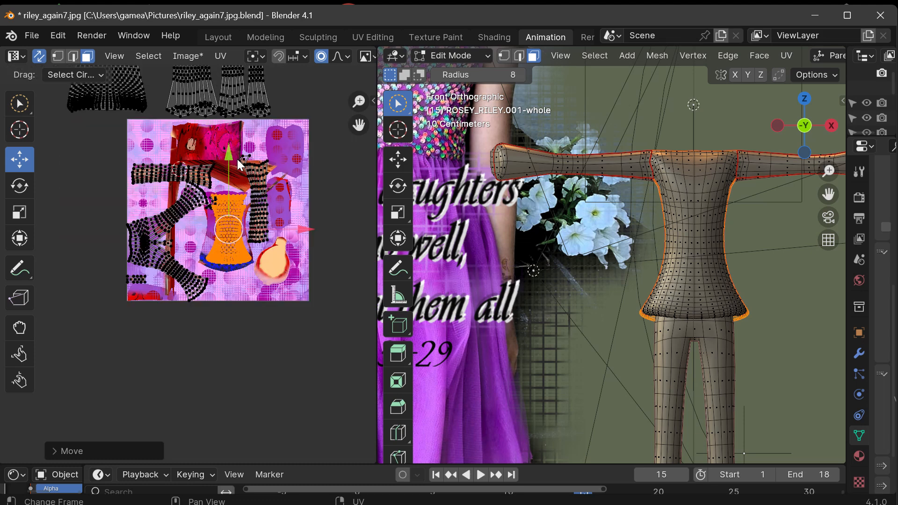
pyautogui.scroll(2, 204, 162)
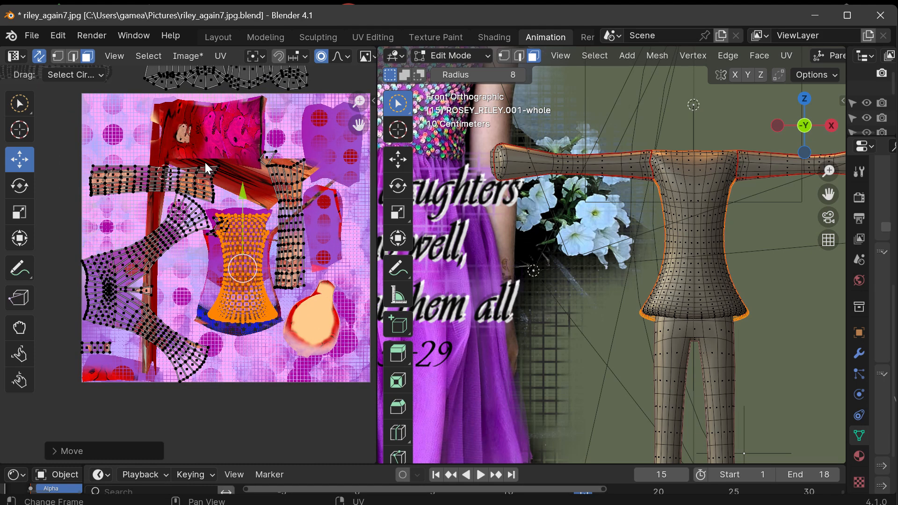
# Step: Inspect the whole character from an angled front view, with the torso, arms and legs in sight
pyautogui.moveTo(814, 139); pyautogui.dragTo(793, 132)
pyautogui.moveTo(829, 194); pyautogui.dragTo(745, 251)
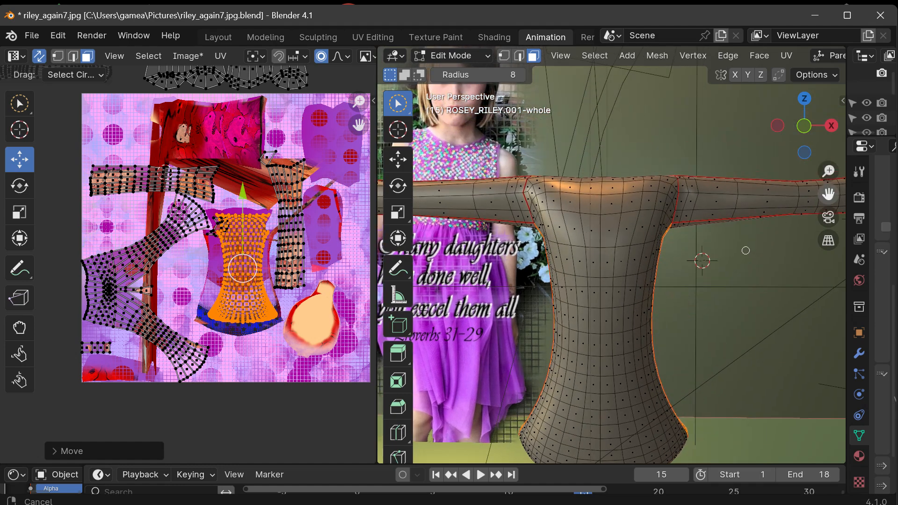
pyautogui.moveTo(805, 135); pyautogui.dragTo(815, 190)
pyautogui.scroll(-4, 660, 223)
pyautogui.moveTo(803, 129); pyautogui.dragTo(579, 95)
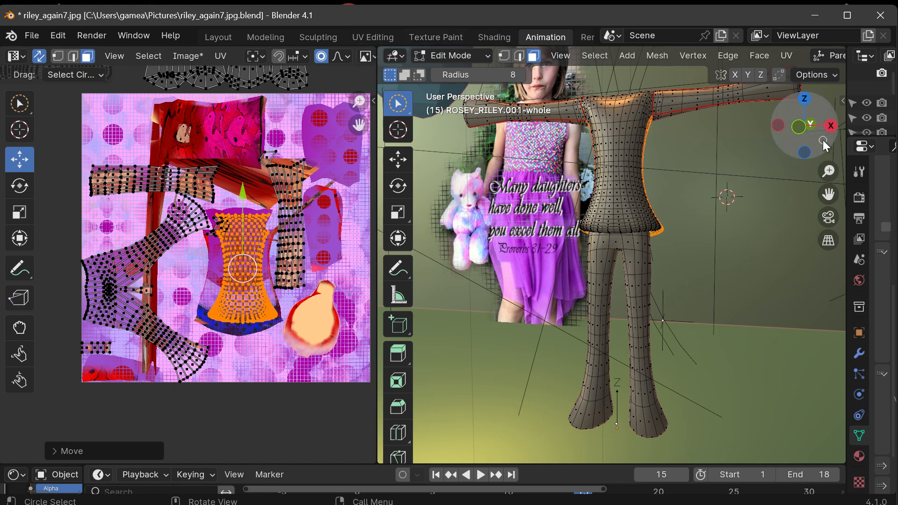
pyautogui.moveTo(822, 139); pyautogui.dragTo(771, 141)
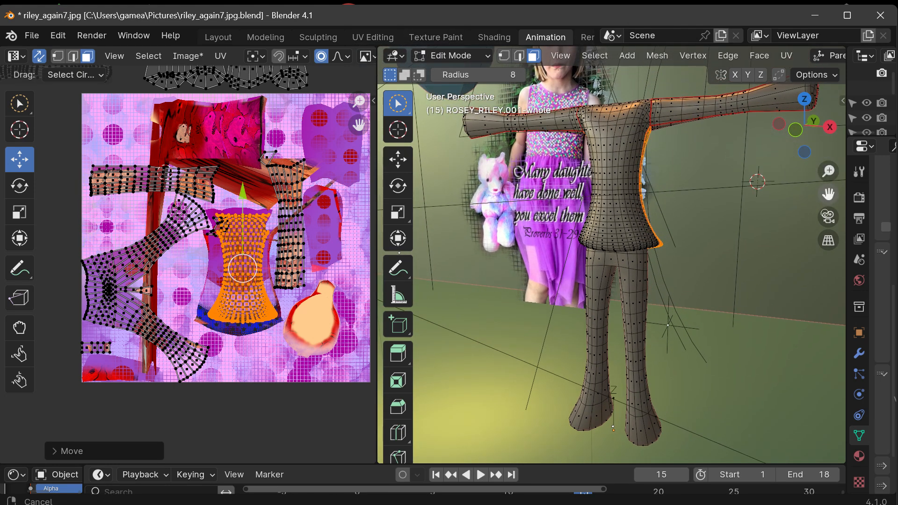
pyautogui.moveTo(825, 214); pyautogui.dragTo(815, 228)
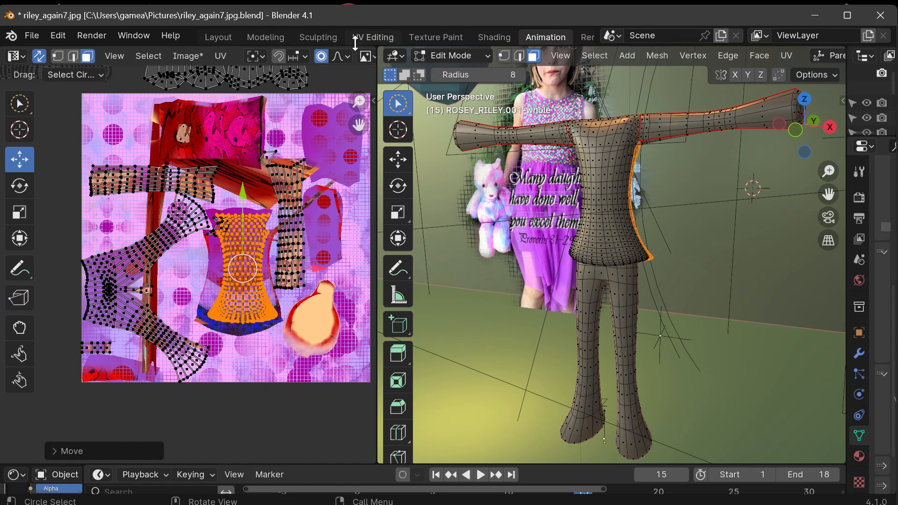